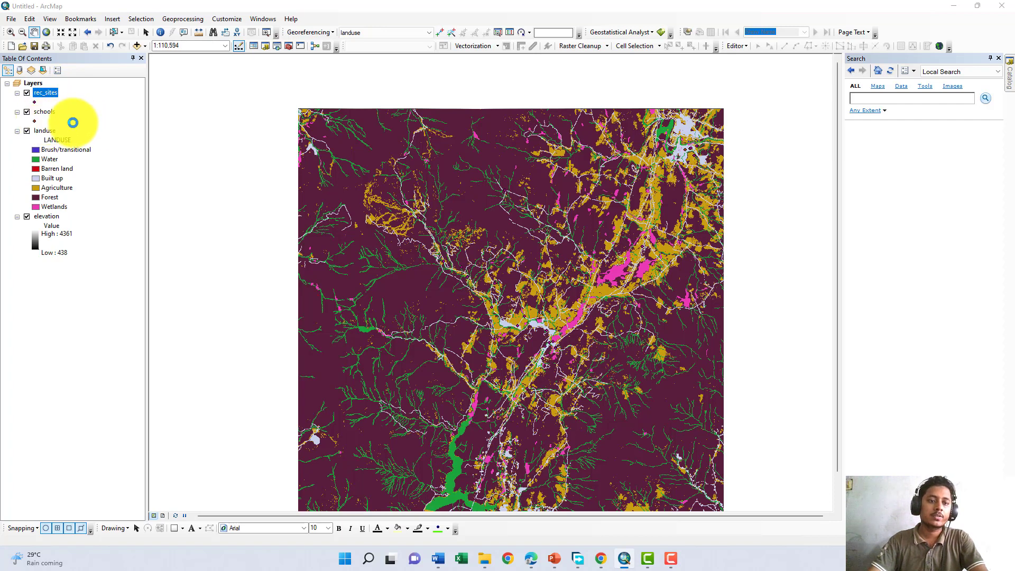
Step: Set the Processing Extent snap raster to landuse in the geoprocessing environments
double_click(52, 92)
left_click(677, 132)
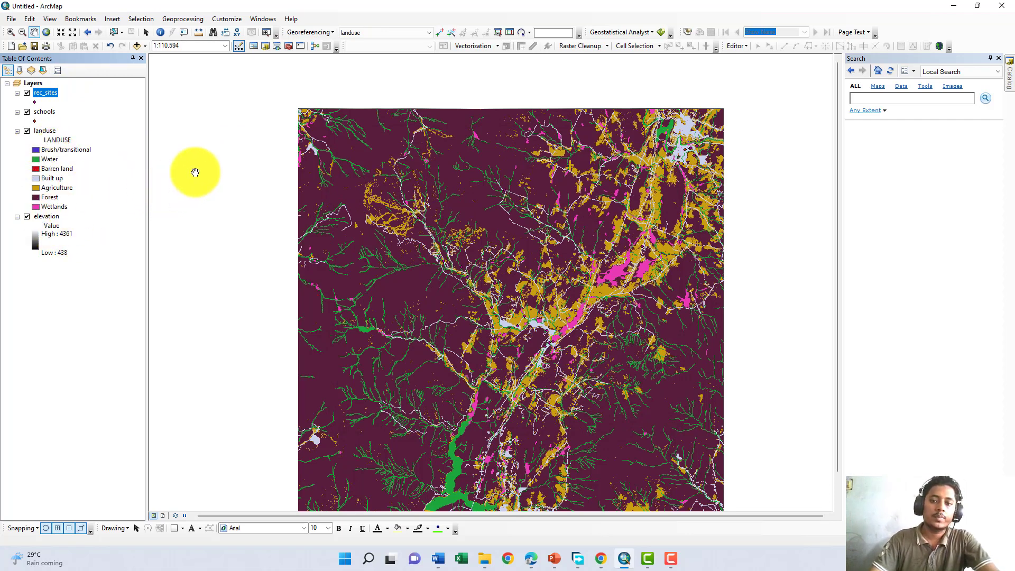
left_click(186, 20)
left_click(203, 128)
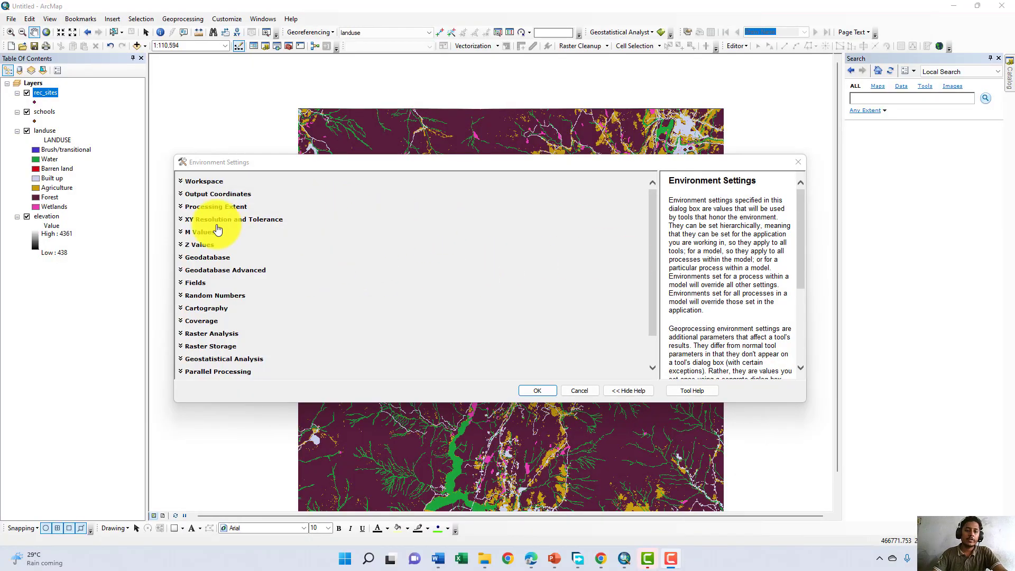
left_click(181, 208)
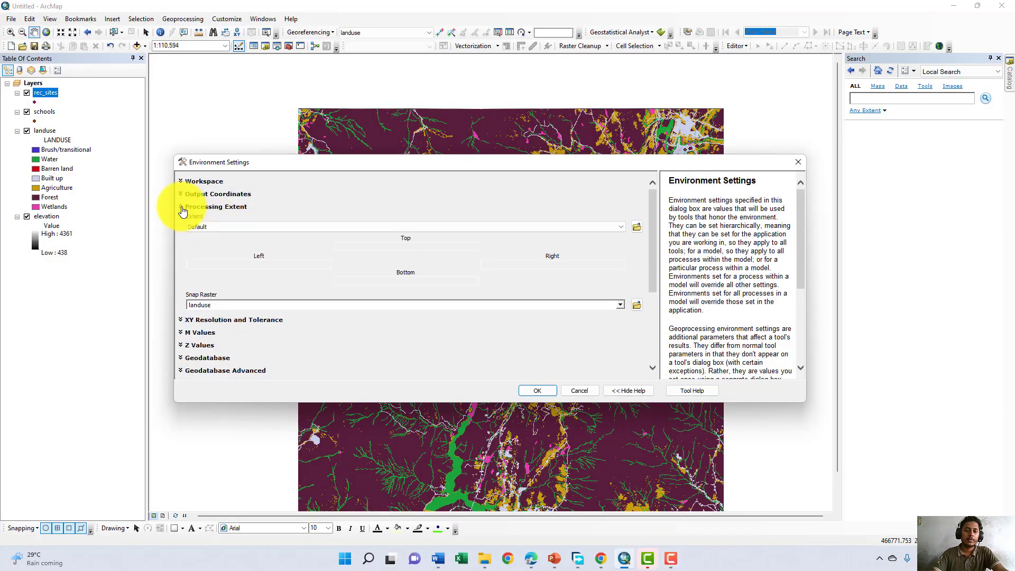
scroll(261, 211, "down", 1)
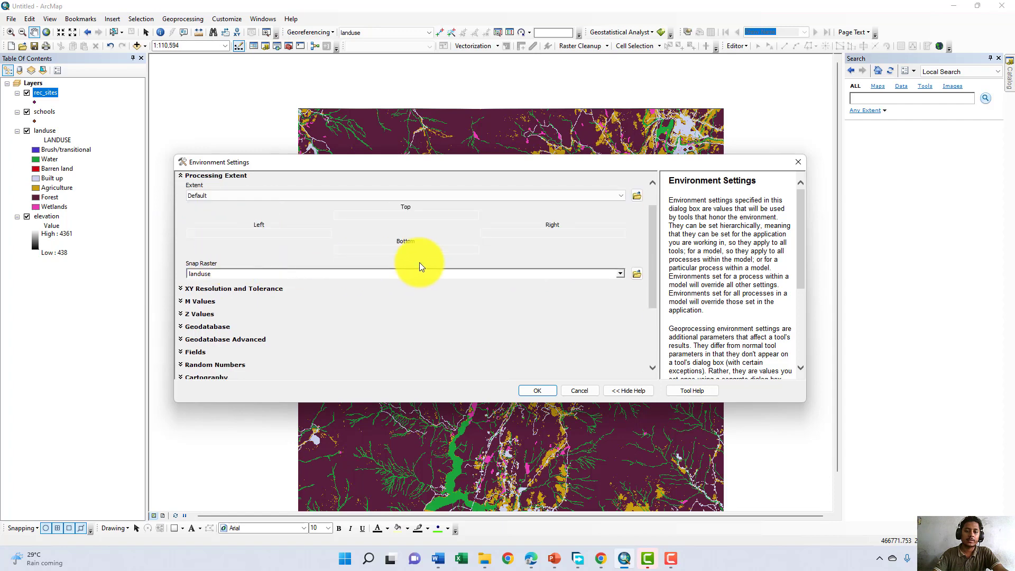
left_click(620, 274)
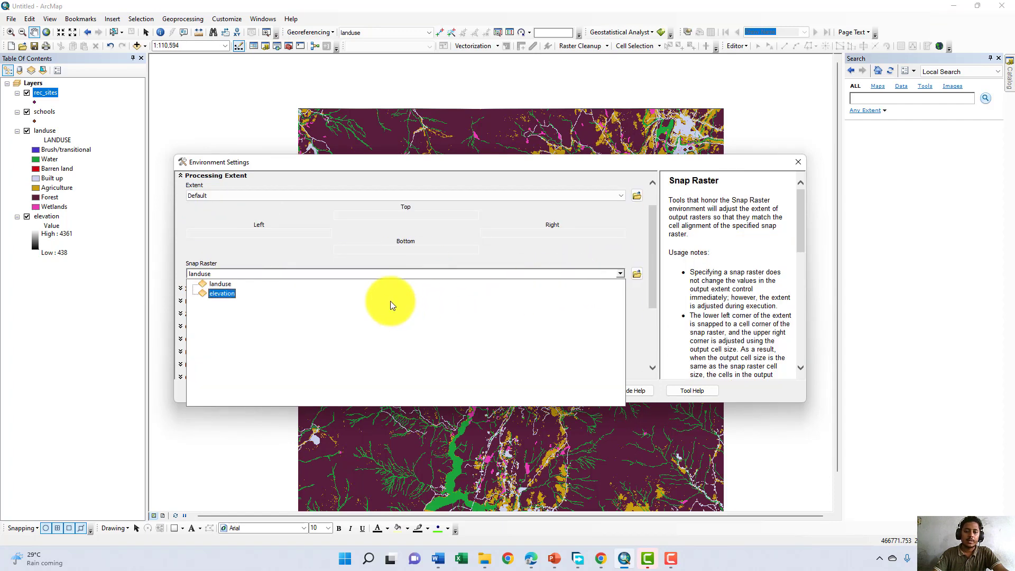
left_click(381, 284)
Step: Set the Raster Analysis cell size to Same as layer landuse (25) and apply
scroll(382, 280, "down", 1)
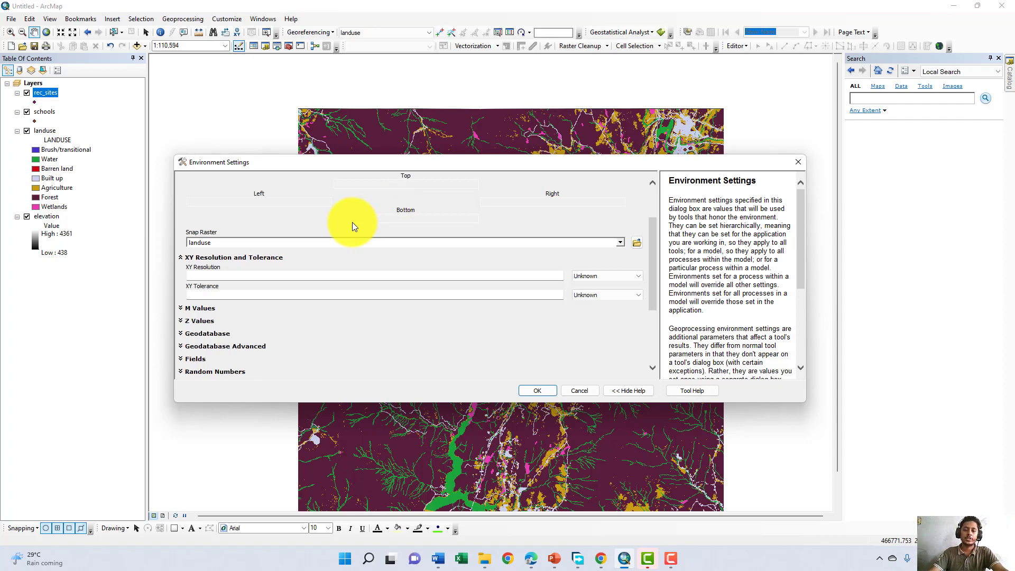
scroll(359, 217, "down", 5)
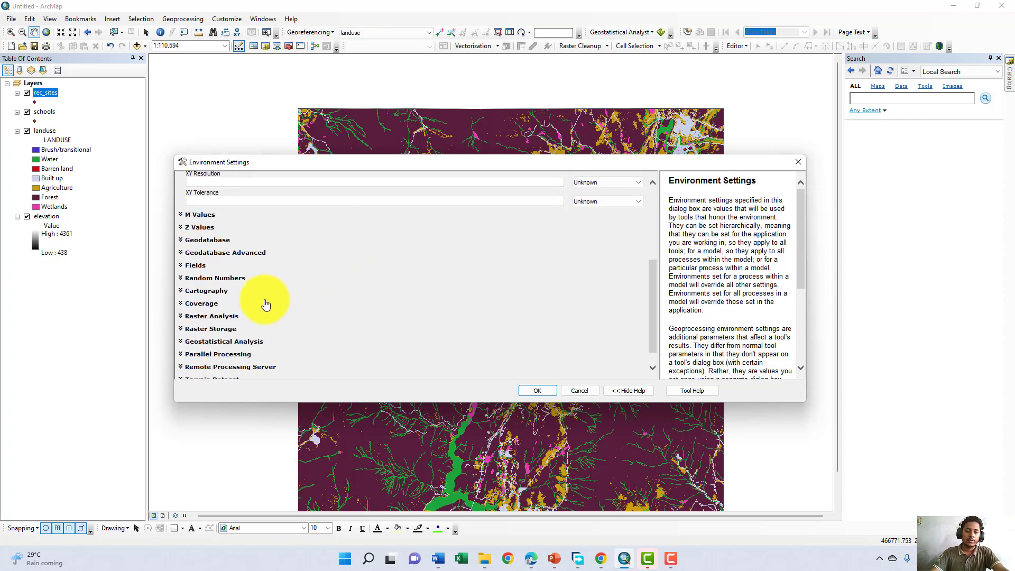
left_click(214, 316)
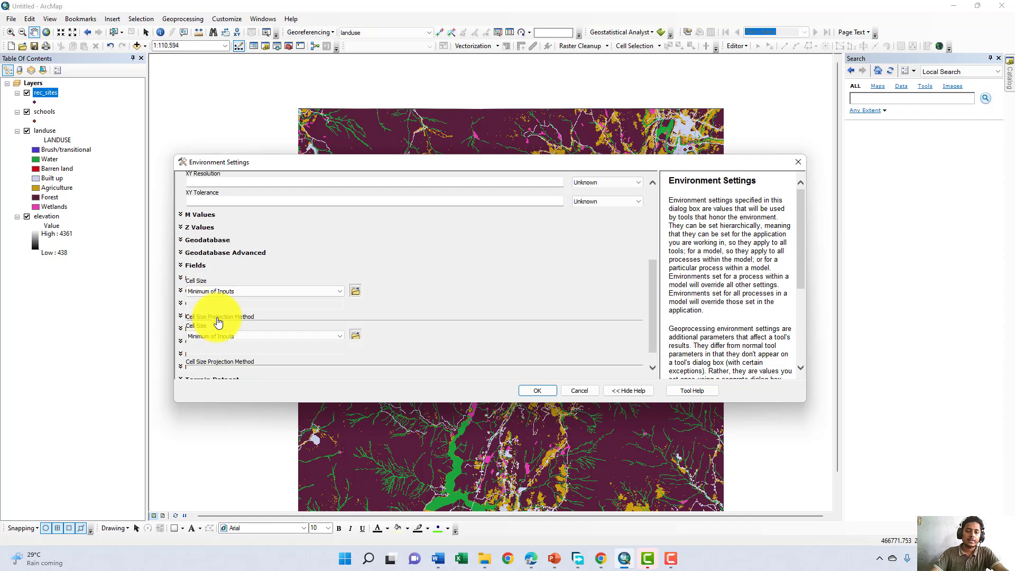
scroll(336, 272, "down", 2)
left_click(334, 274)
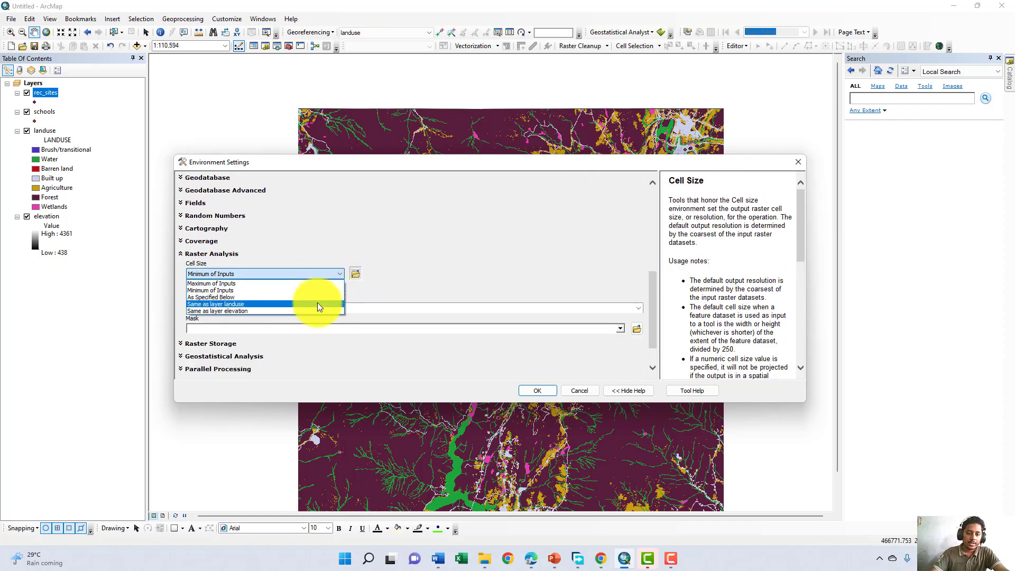
left_click(318, 304)
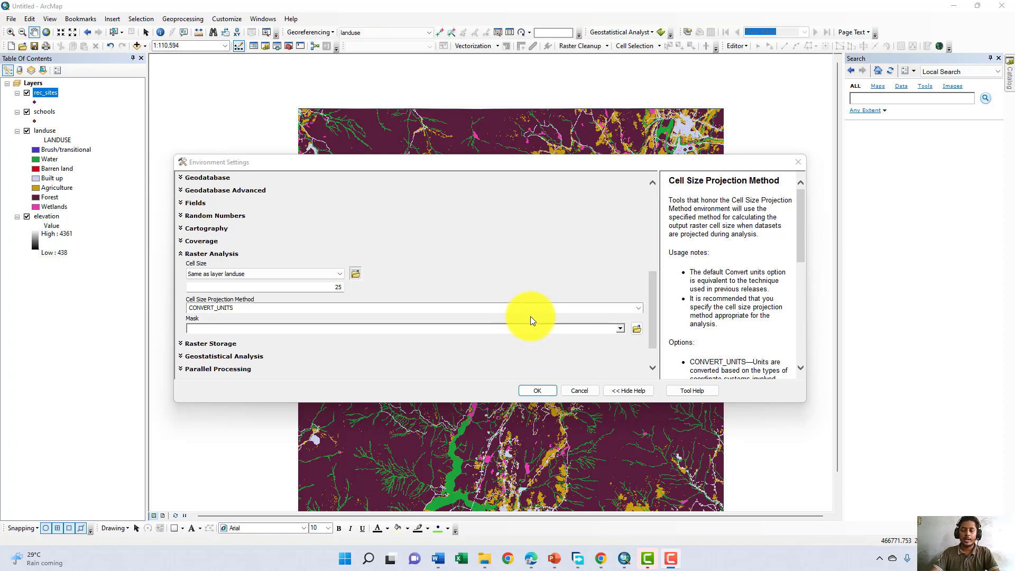
left_click(537, 390)
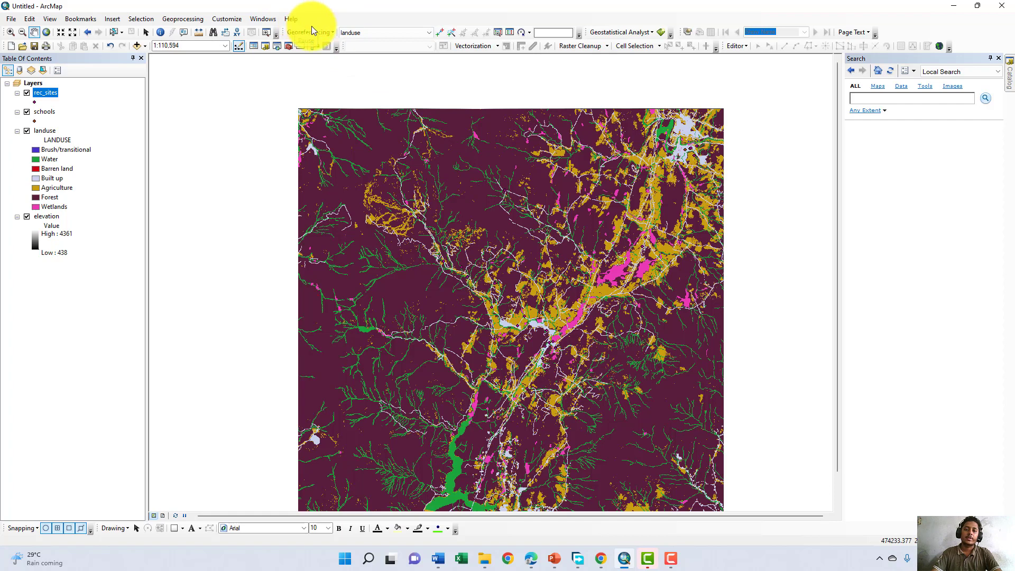
Step: Save the map document under the file name 'suitability analysis'
left_click(11, 19)
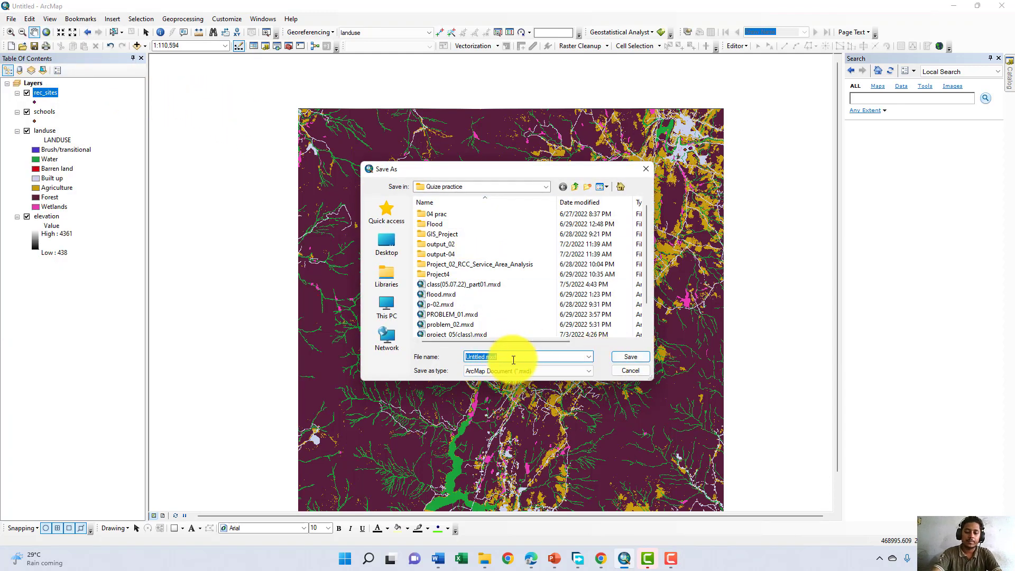
type("suita")
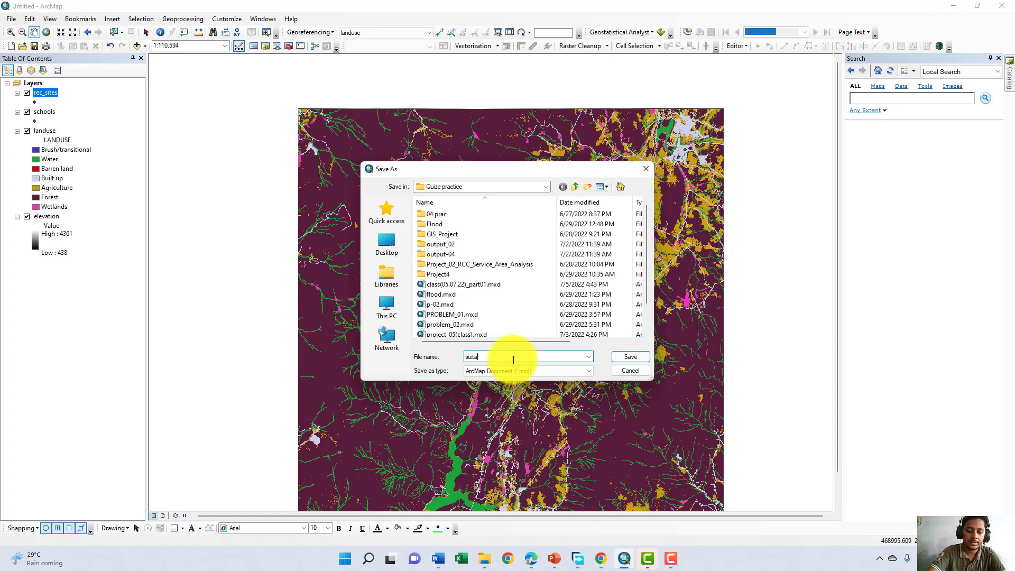
type("bility ")
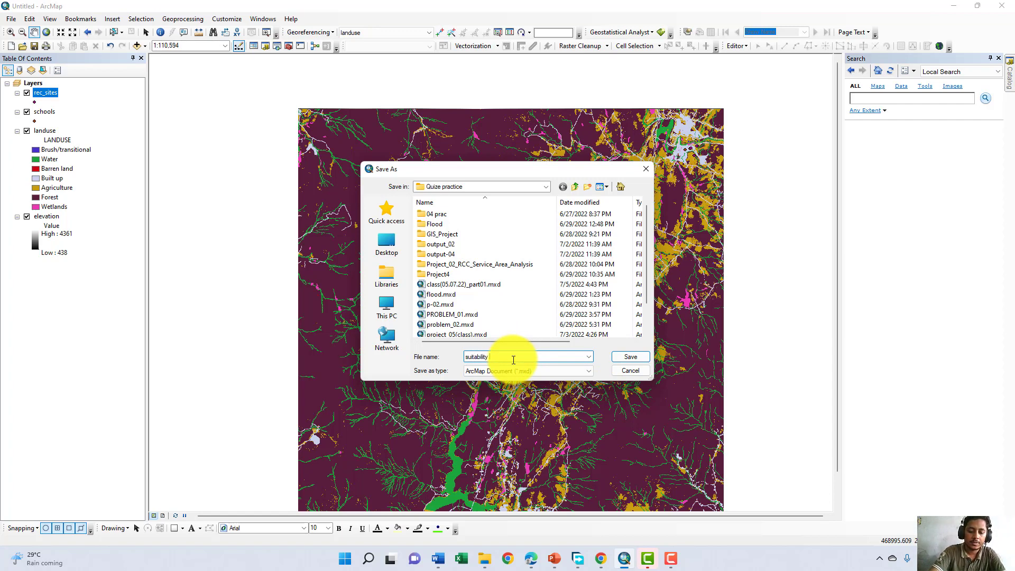
type("analysis")
left_click(616, 356)
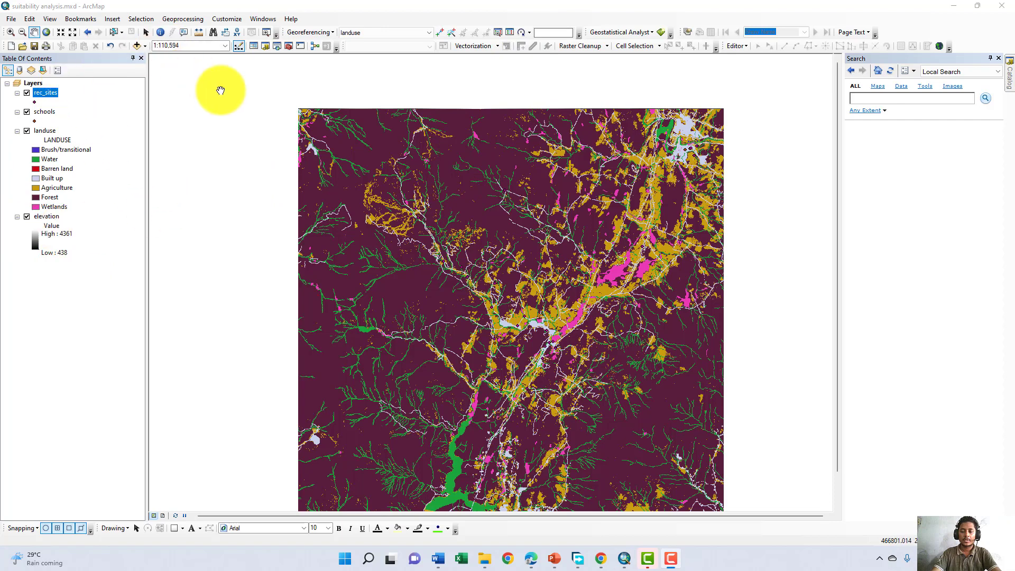
Step: Search the geoprocessing tools for 'slope' and open Slope (Spatial Analyst)
left_click(186, 19)
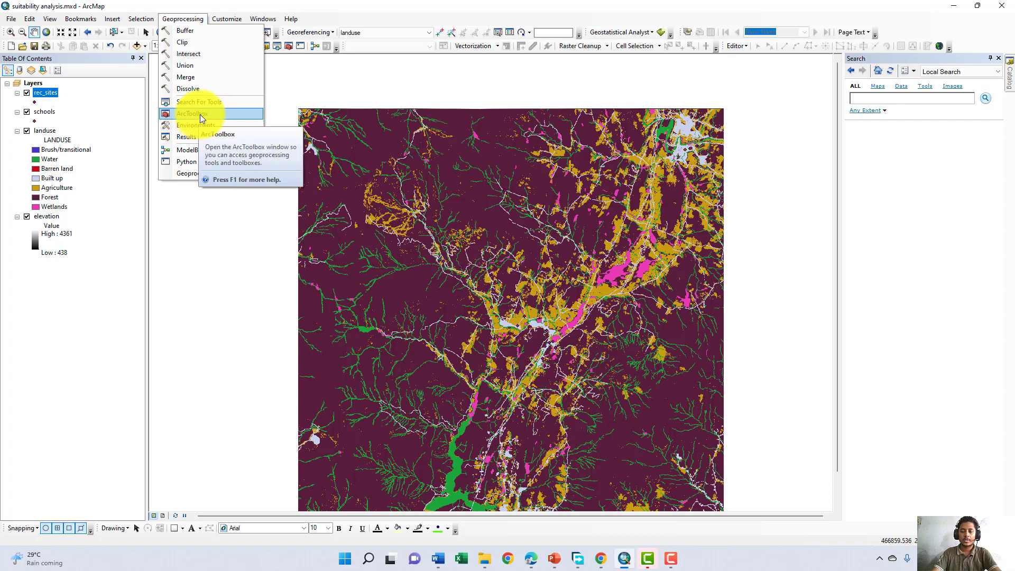
left_click(208, 103)
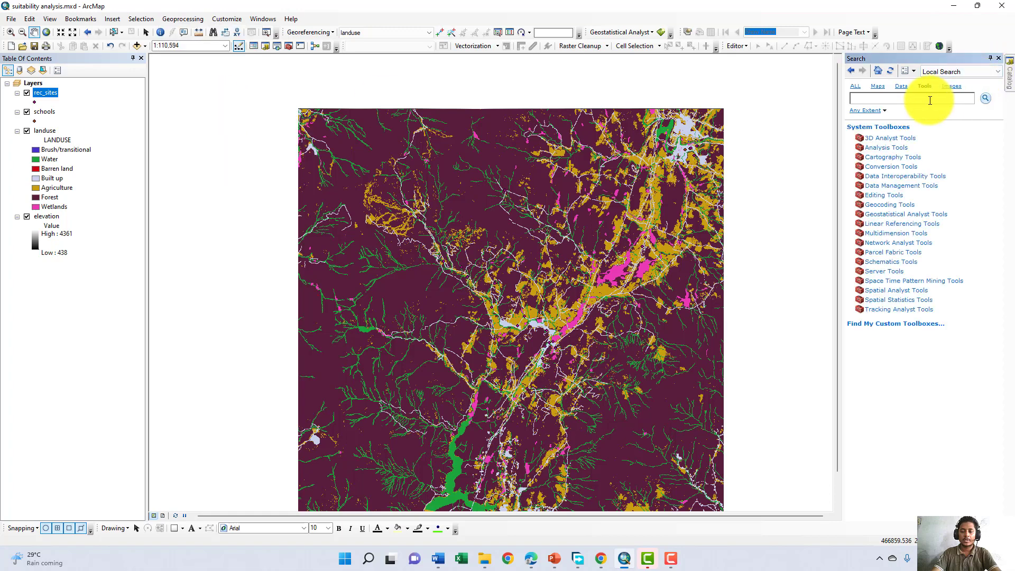
type("slop")
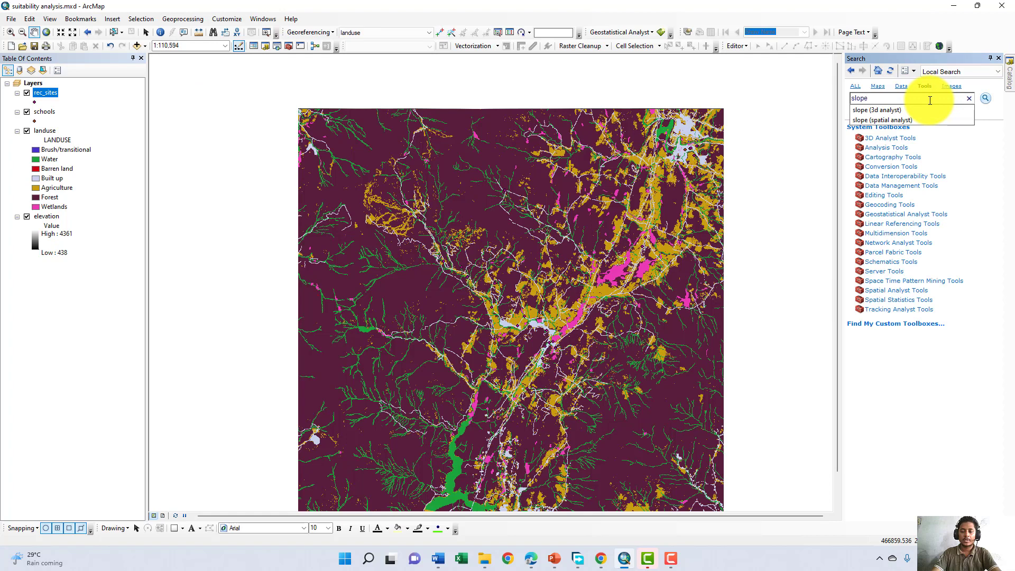
type("e")
key("Return")
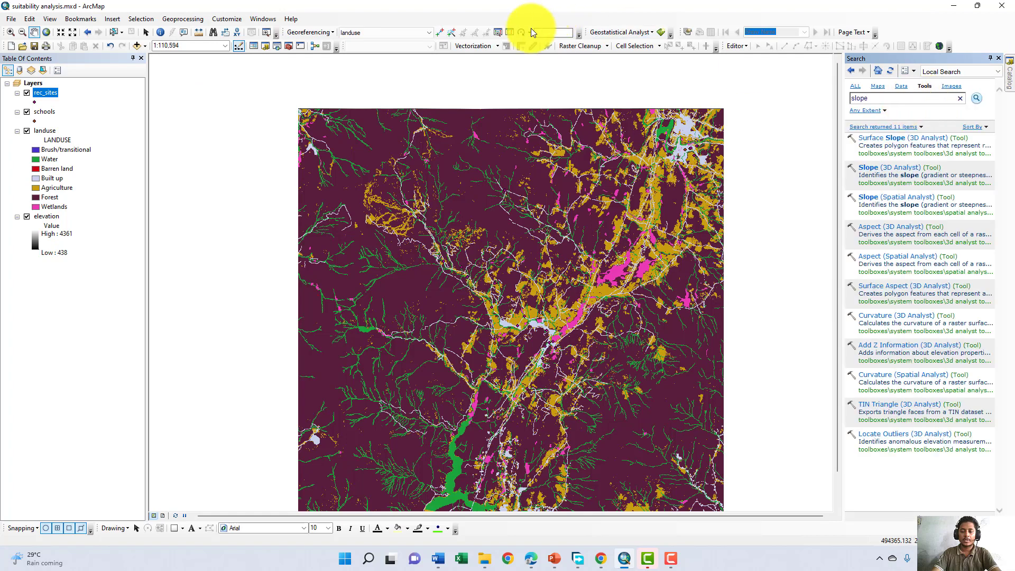
left_click(897, 204)
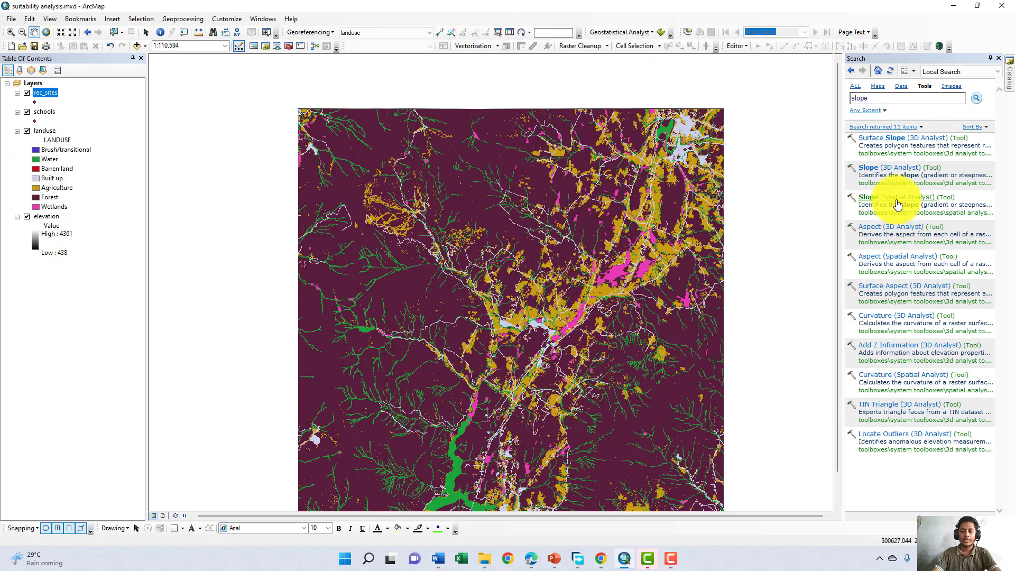
left_click(897, 198)
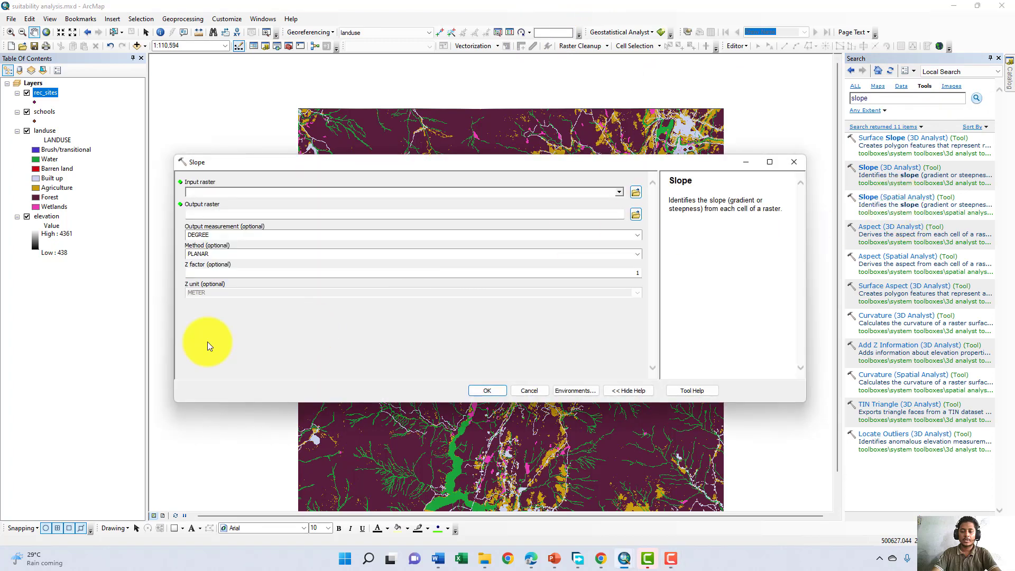
Step: Run Slope on the elevation raster in DEGREE, producing Slope_elevation
left_click(618, 191)
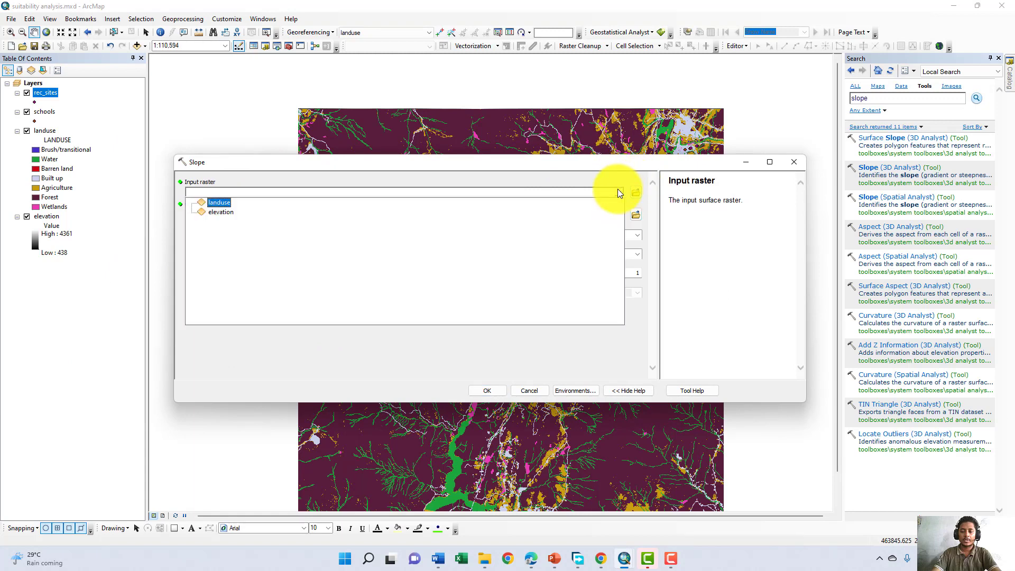
left_click(620, 192)
left_click(621, 192)
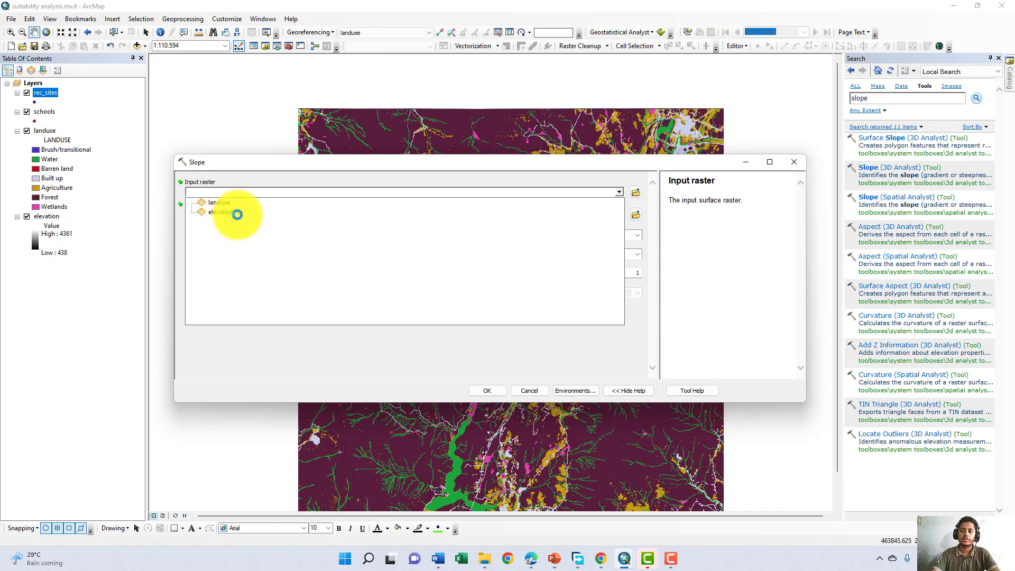
left_click(618, 194)
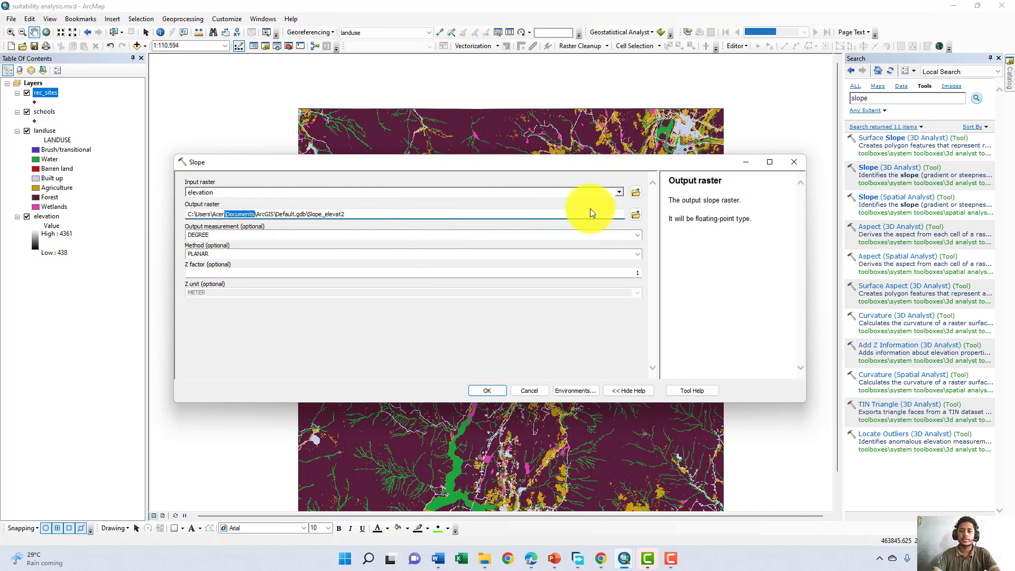
left_click(639, 234)
left_click(639, 234)
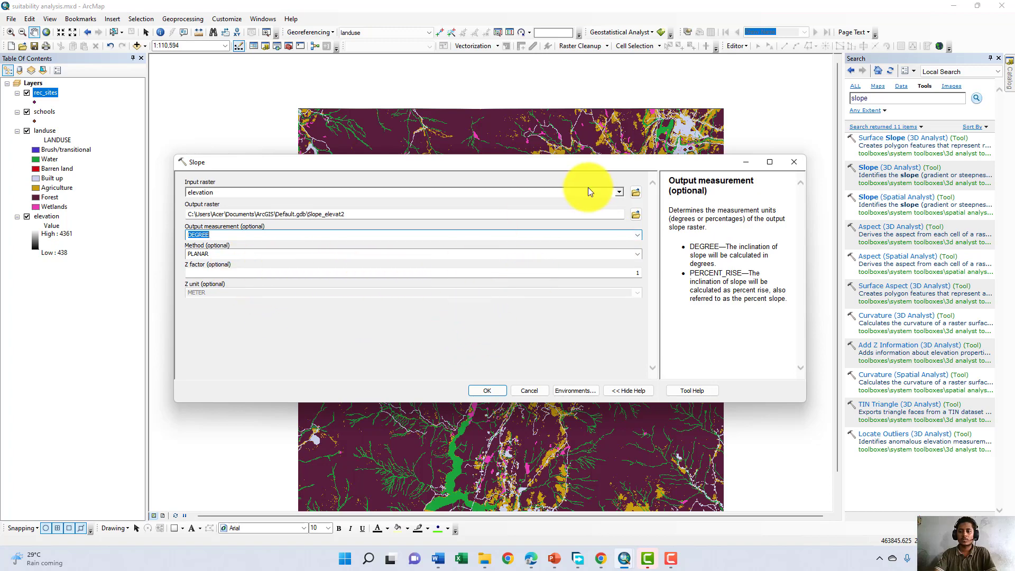
left_click(348, 214)
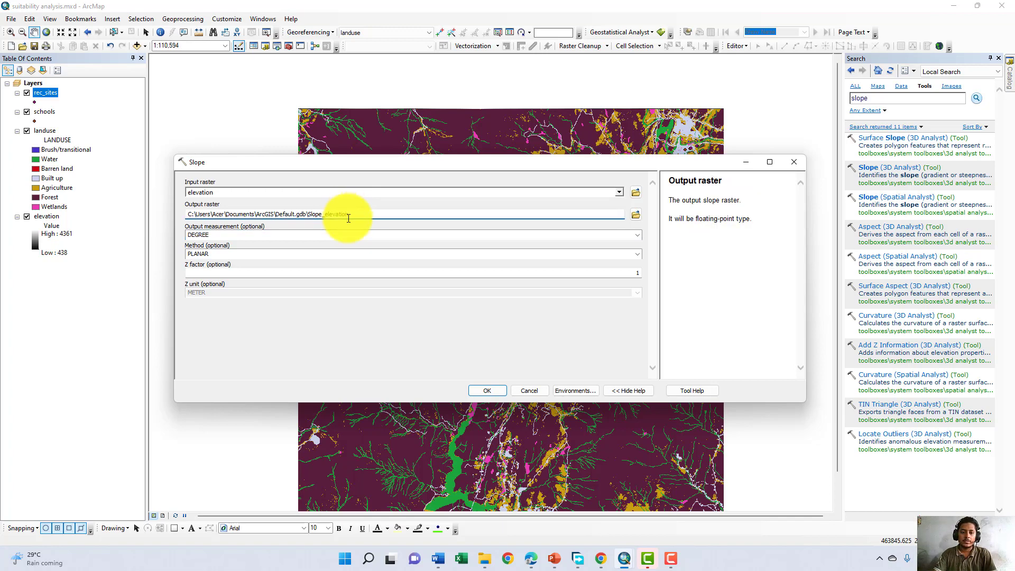
left_click(490, 390)
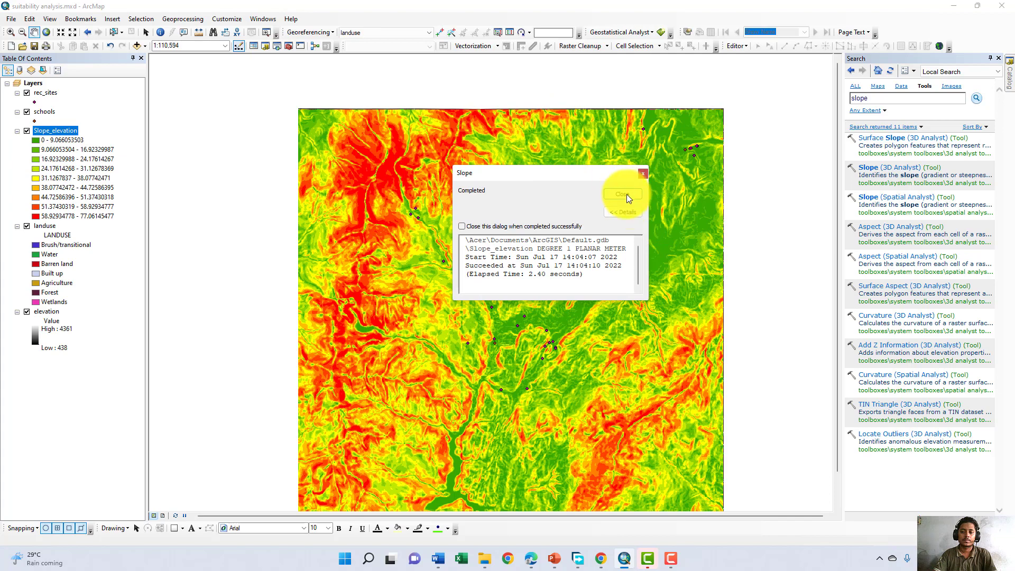
Step: Symbolise the first point layer with a red circle marker
left_click(627, 195)
scroll(481, 275, "up", 1)
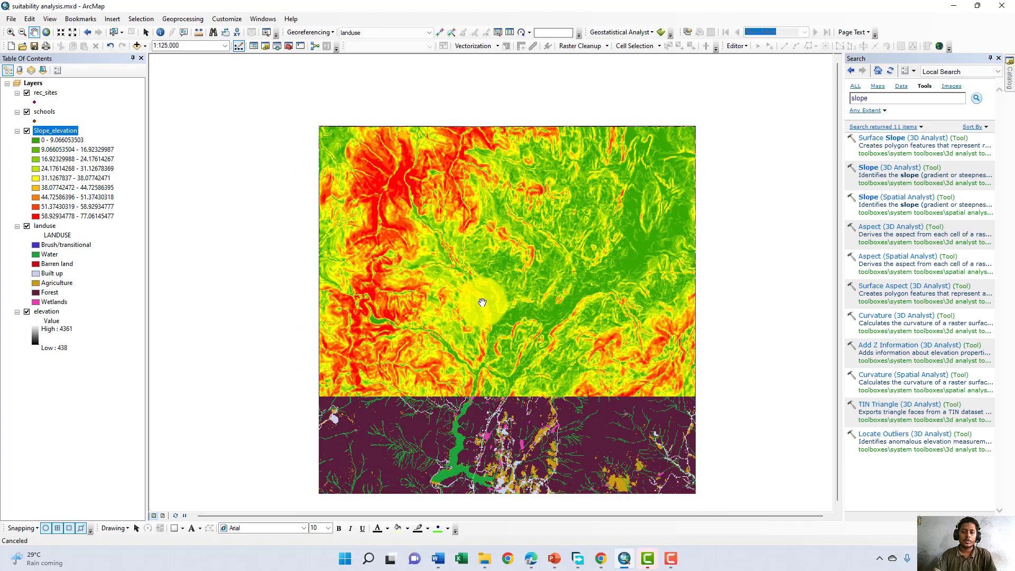
scroll(483, 302, "down", 1)
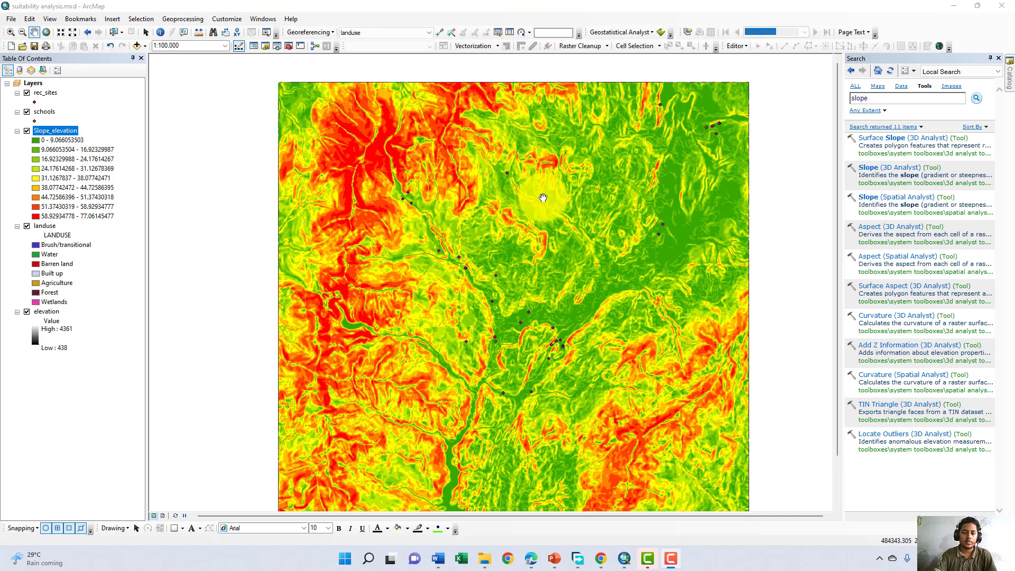
left_click(35, 101)
left_click(487, 340)
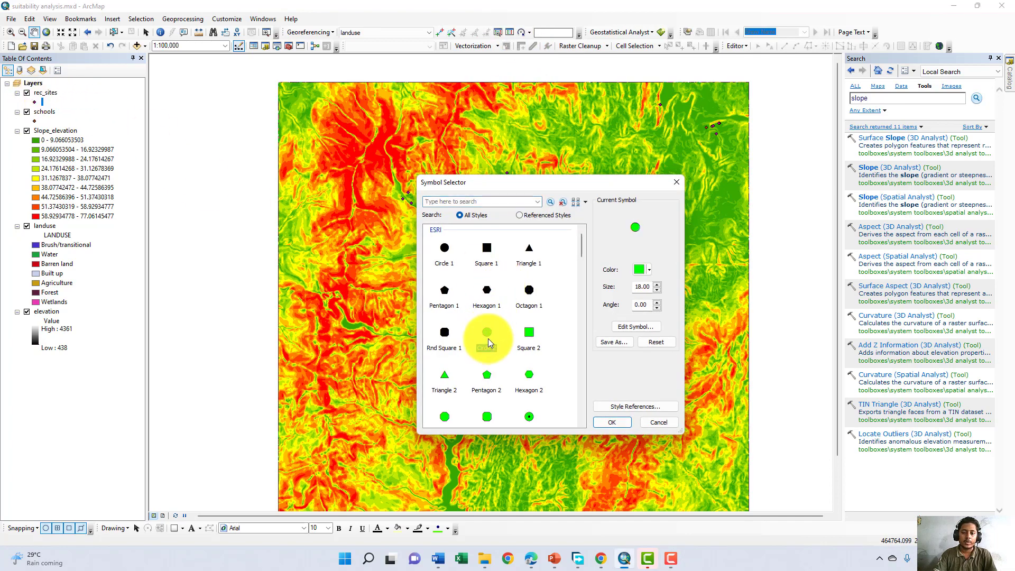
left_click(640, 270)
left_click(554, 316)
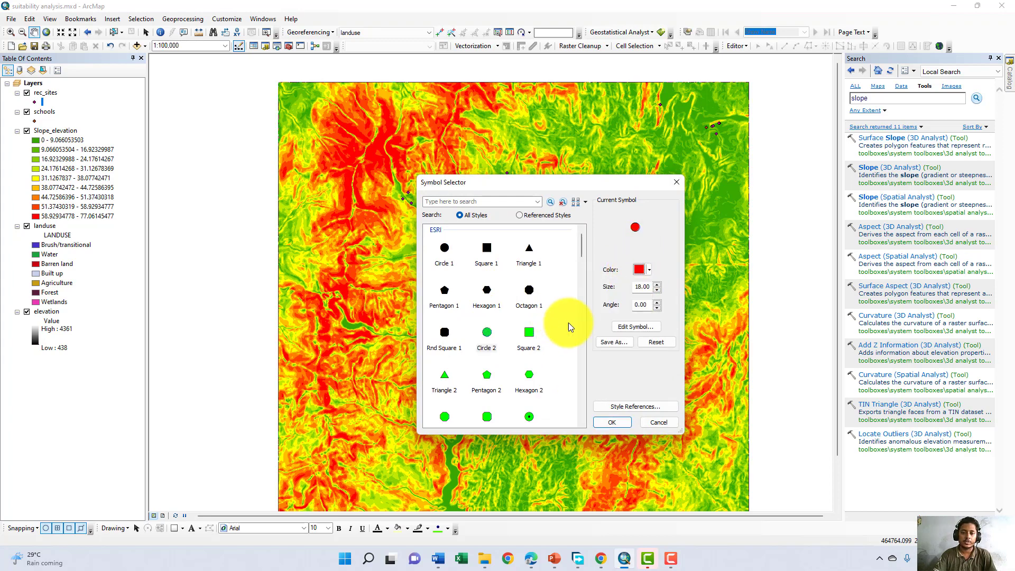
left_click(620, 420)
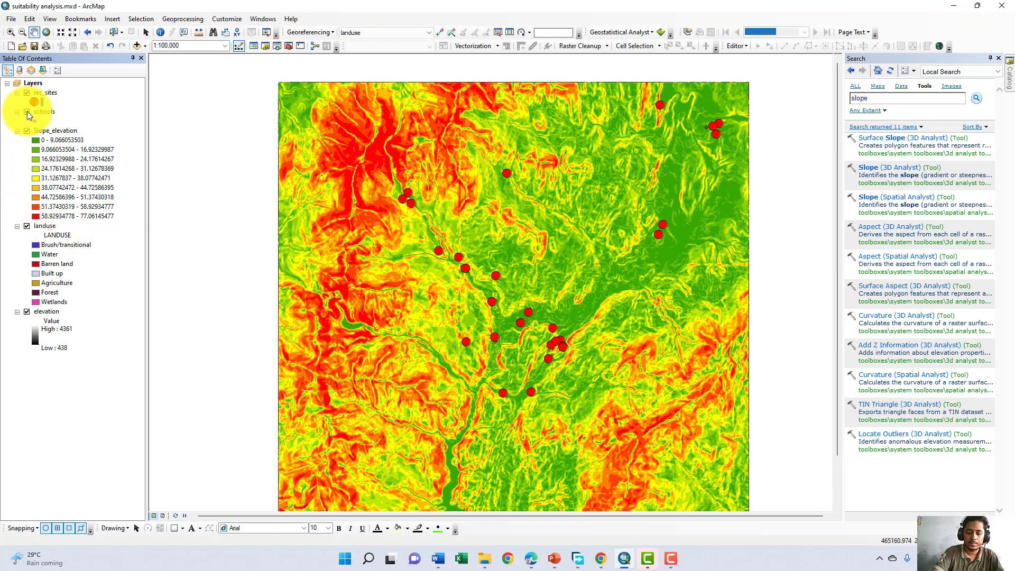
Step: Symbolise the next point layer with a dark blue circle marker
left_click(34, 120)
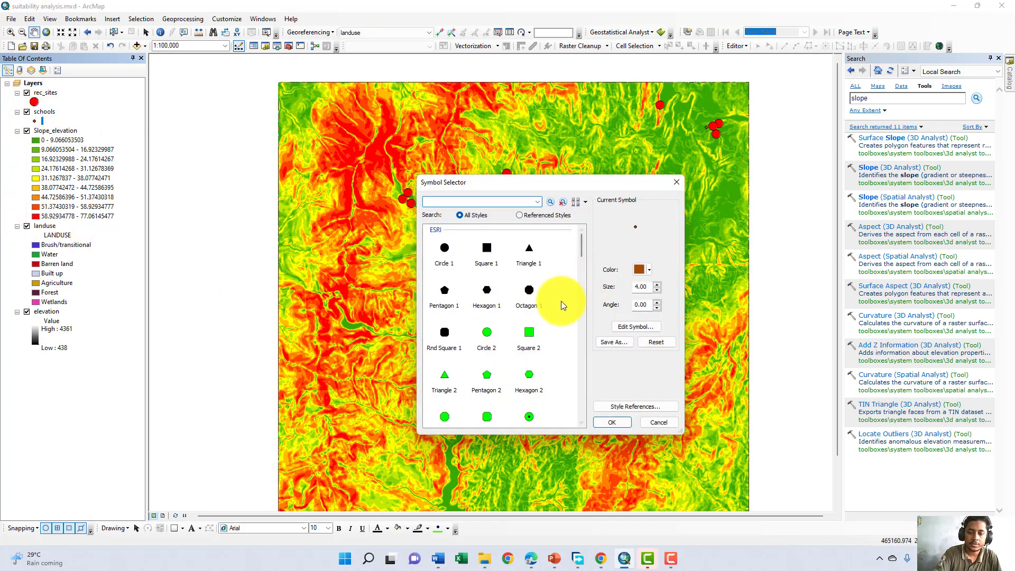
double_click(487, 332)
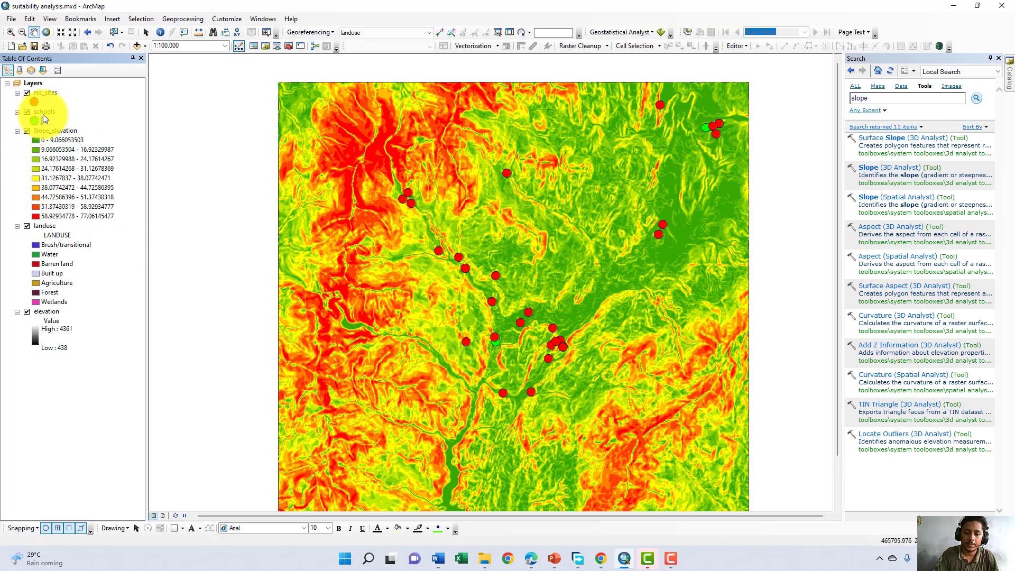
left_click(36, 121)
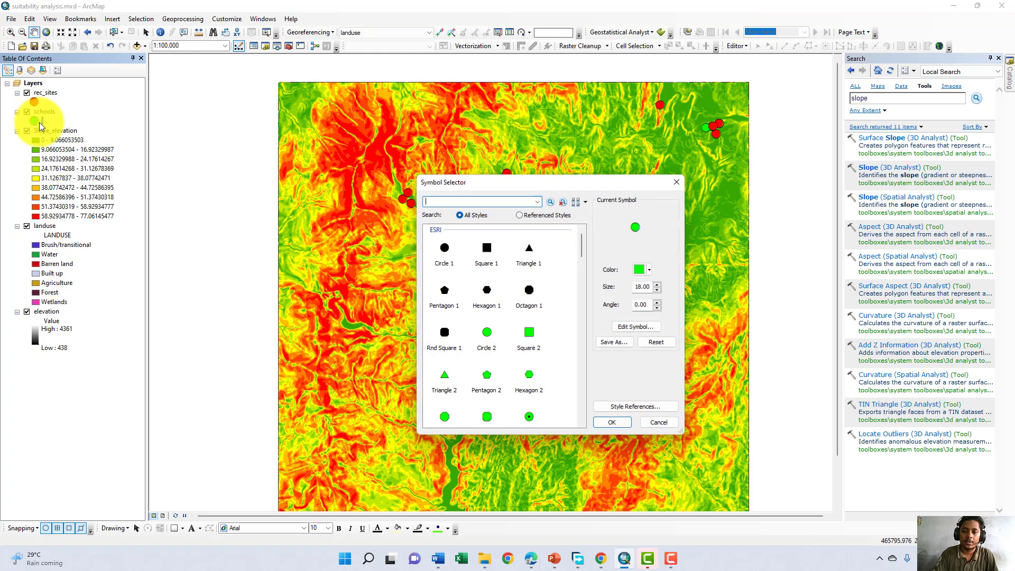
left_click(642, 271)
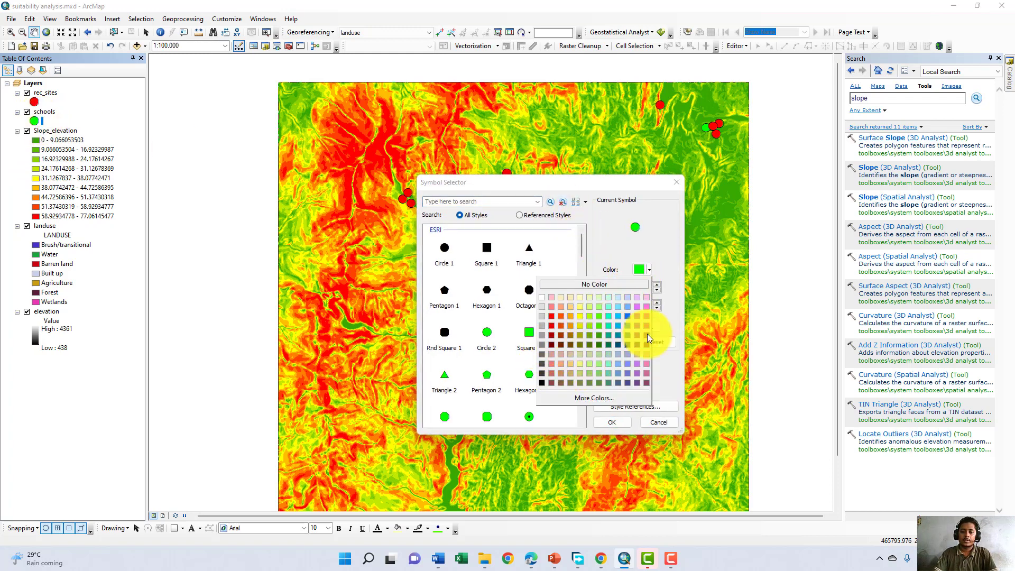
left_click(627, 334)
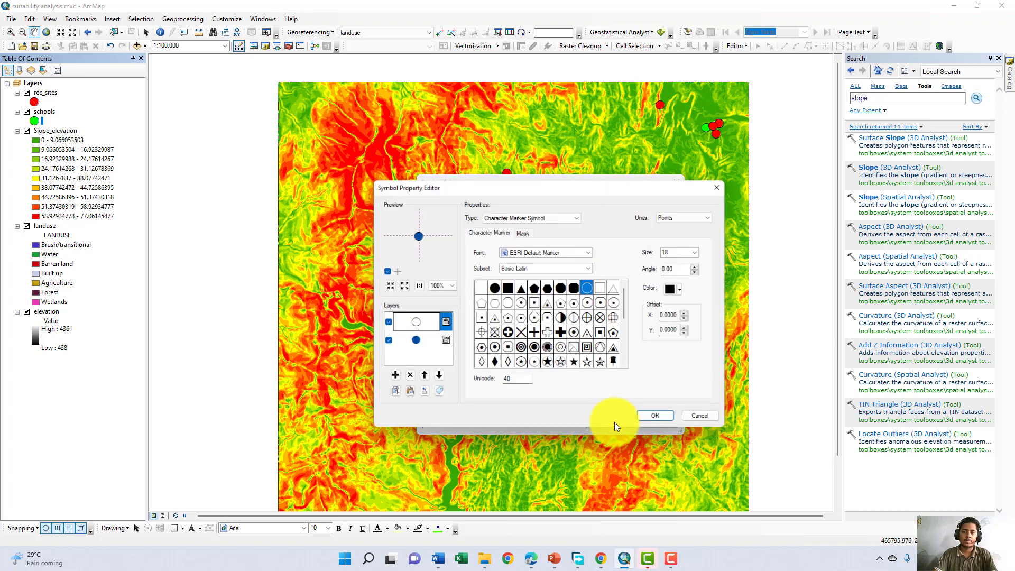
left_click(655, 421)
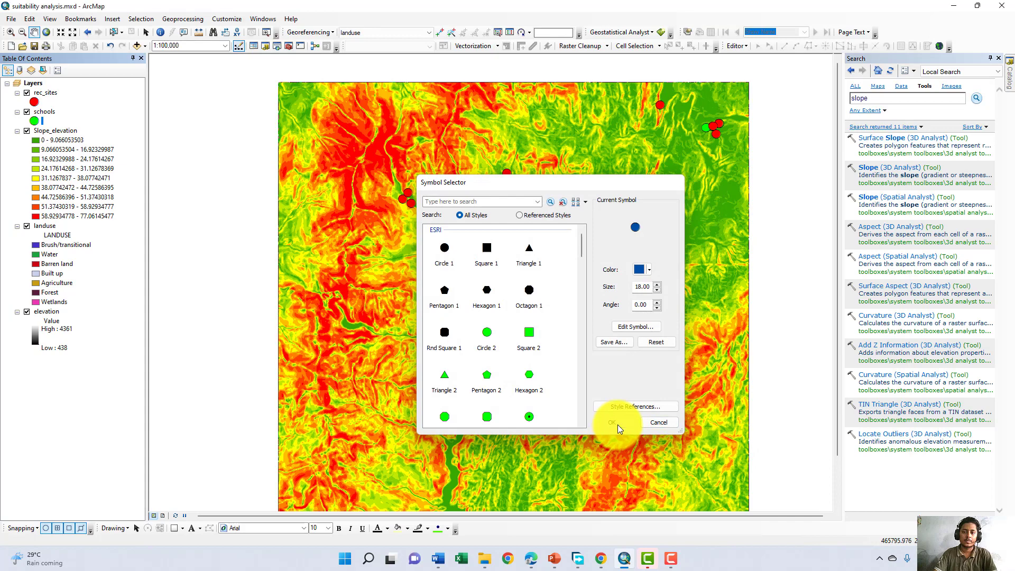
left_click(618, 424)
scroll(574, 207, "down", 1)
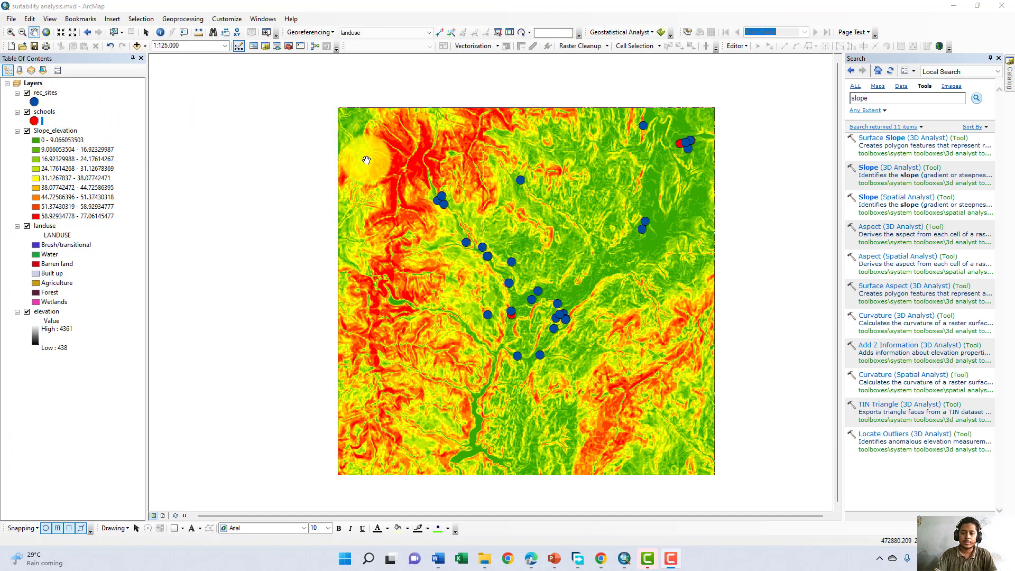
scroll(367, 160, "up", 1)
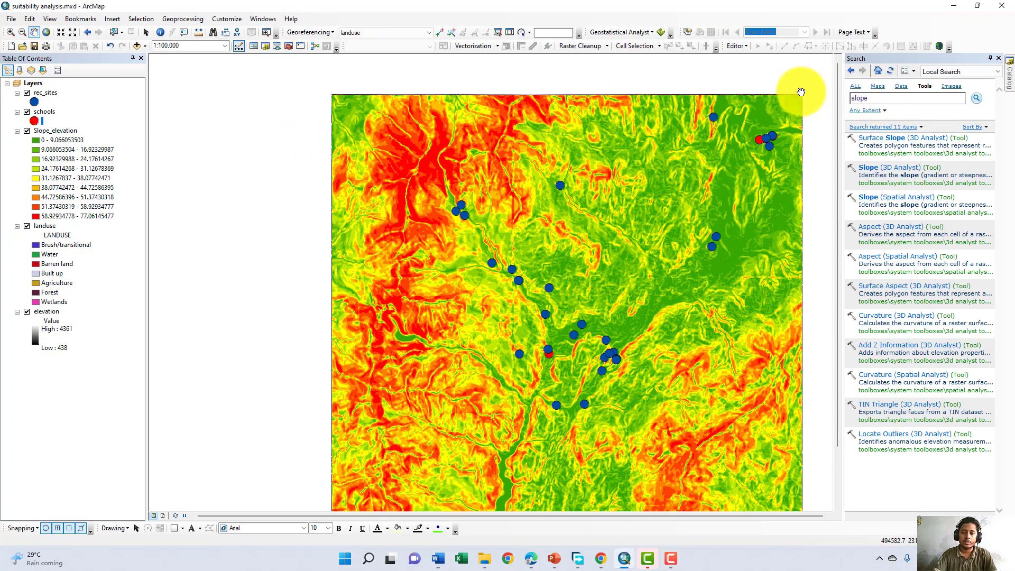
Step: Replace the slope query with 'euclidean distance (spatial analyst)' and run the tool search
double_click(868, 97)
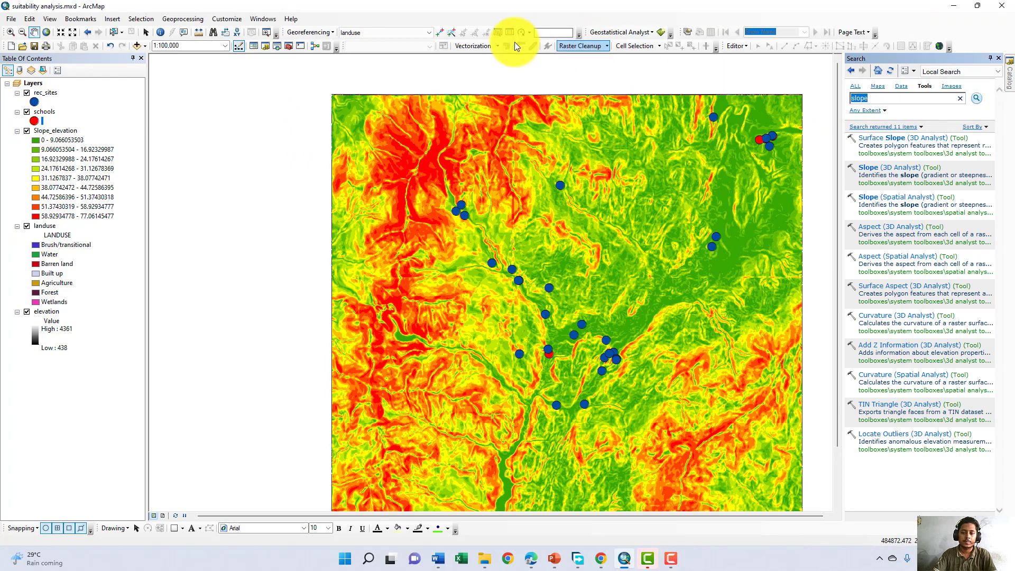
left_click(870, 99)
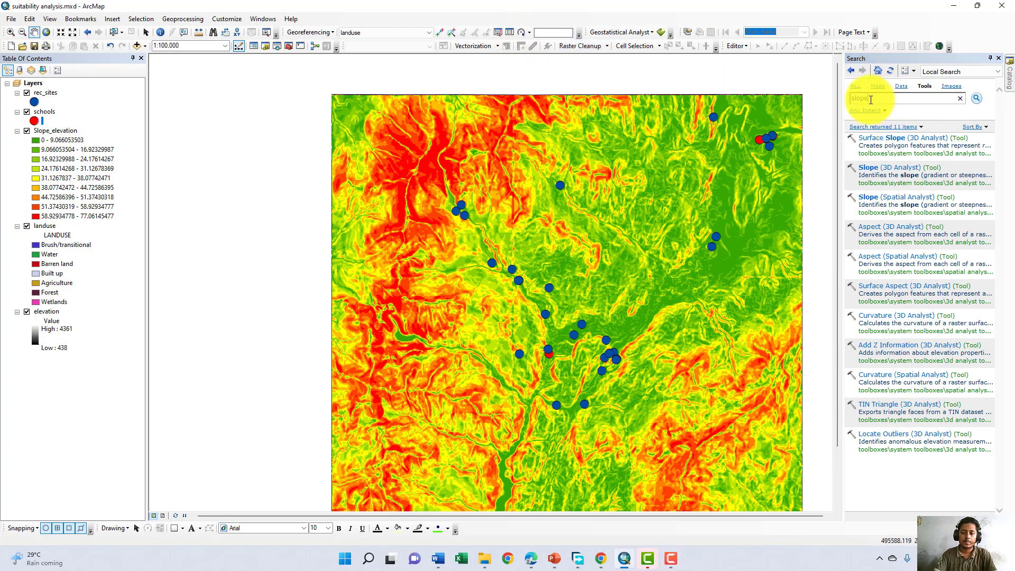
left_click_drag(871, 99, 843, 104)
type("el")
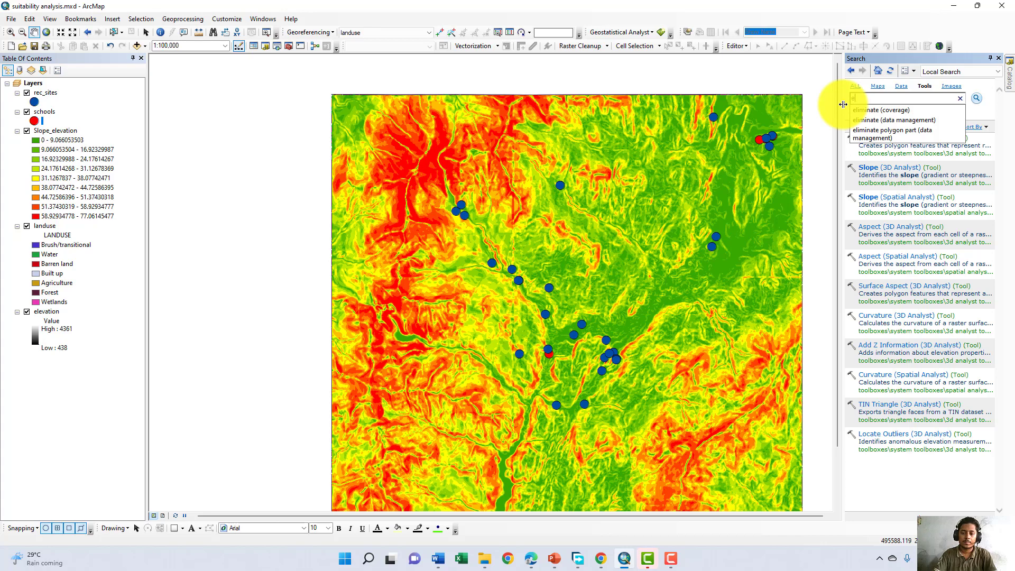
key("BackSpace")
type("e")
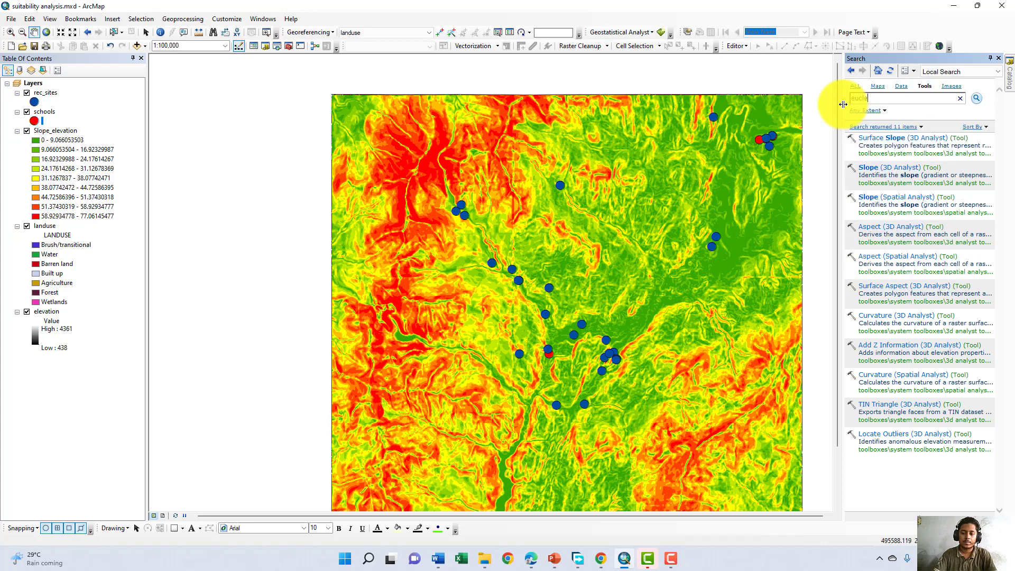
key("BackSpace")
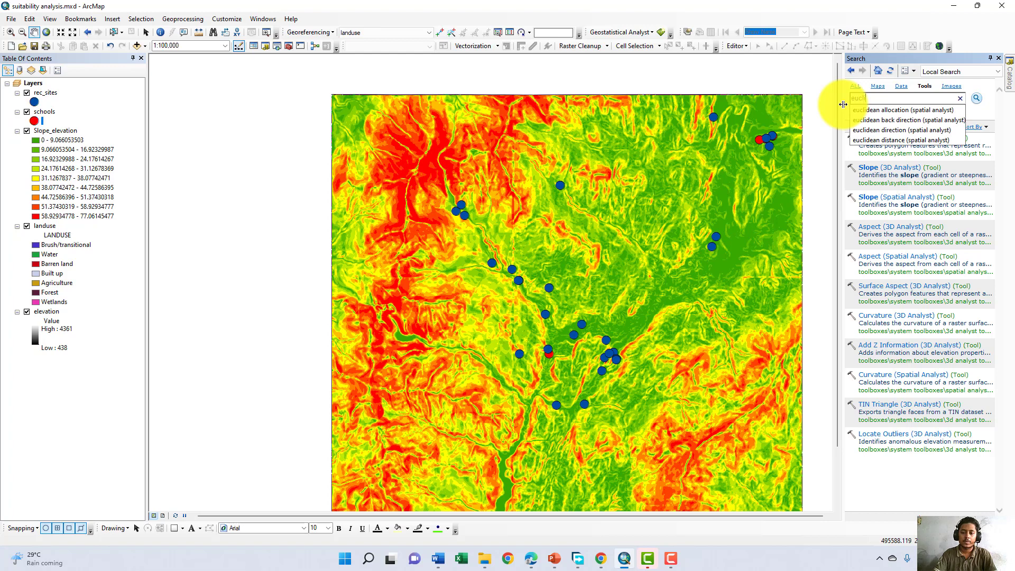
type("idean")
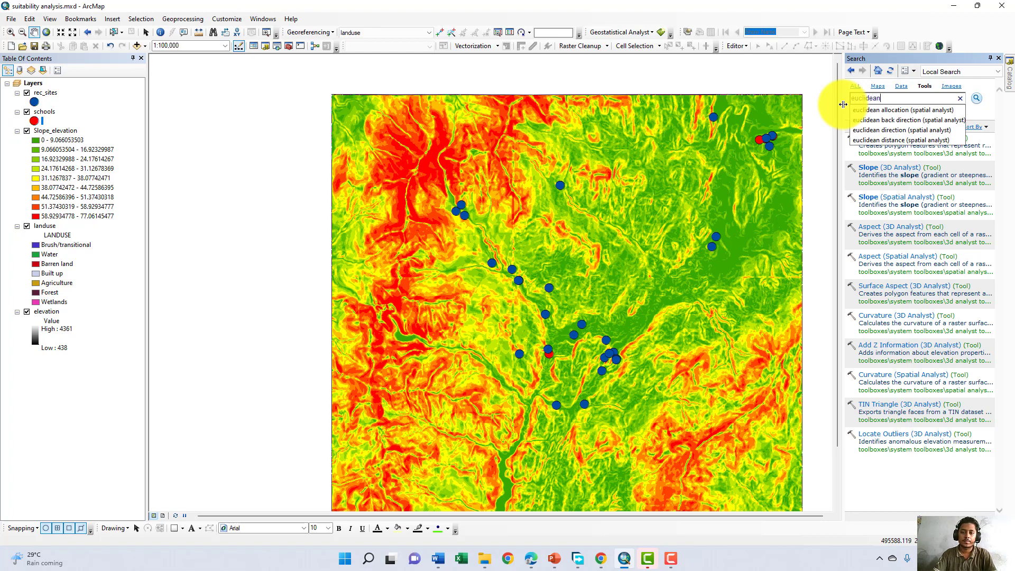
type(" dis")
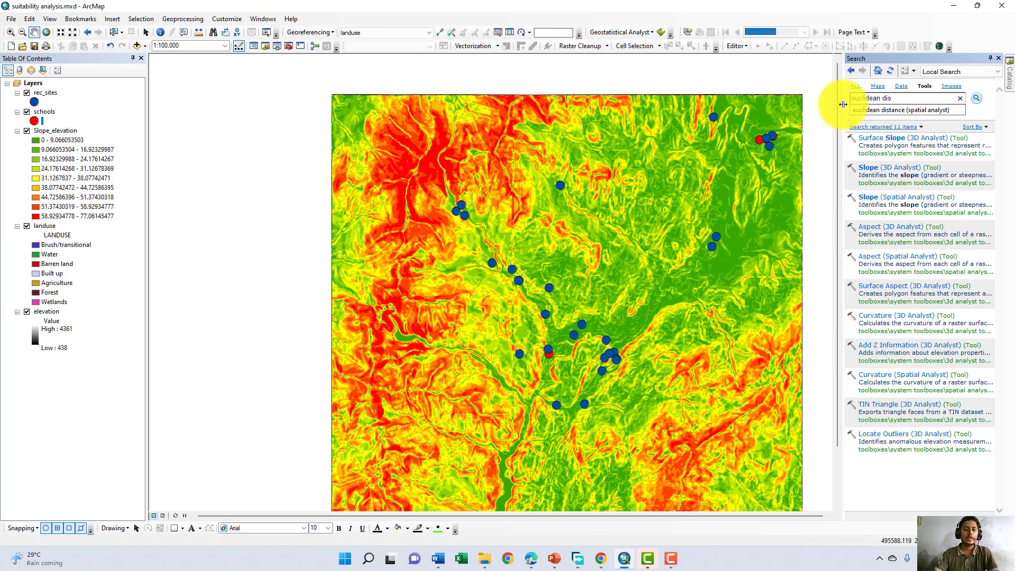
key("Down")
key("Return")
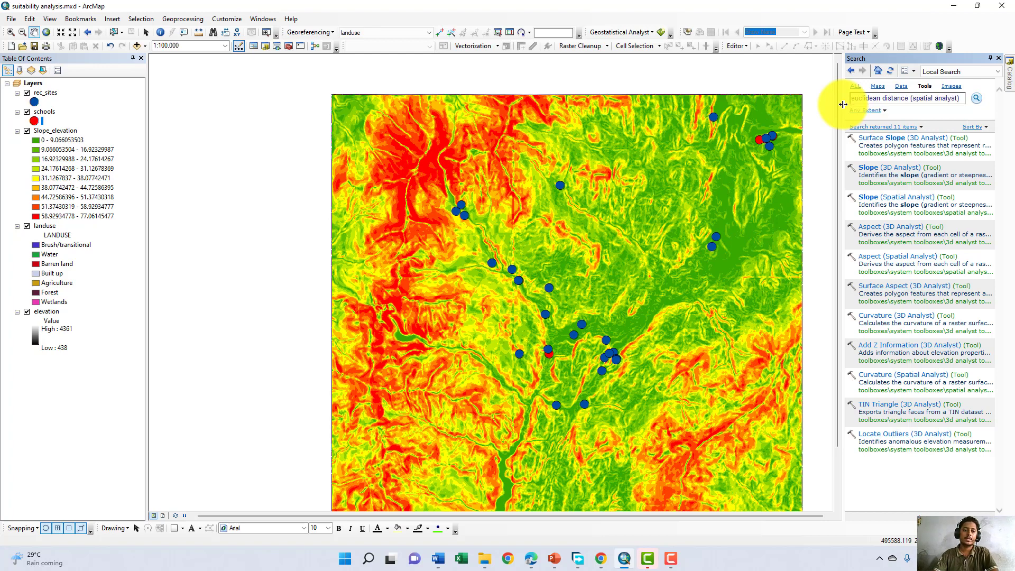
left_click(535, 30)
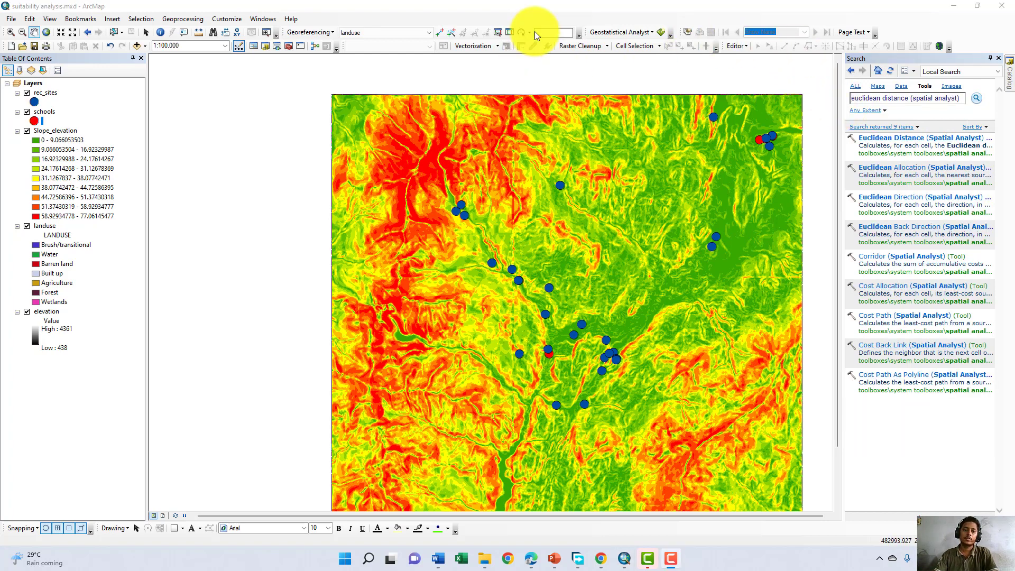
Step: Open Euclidean Distance with rec_sites as source and clear the default output raster name
left_click(886, 143)
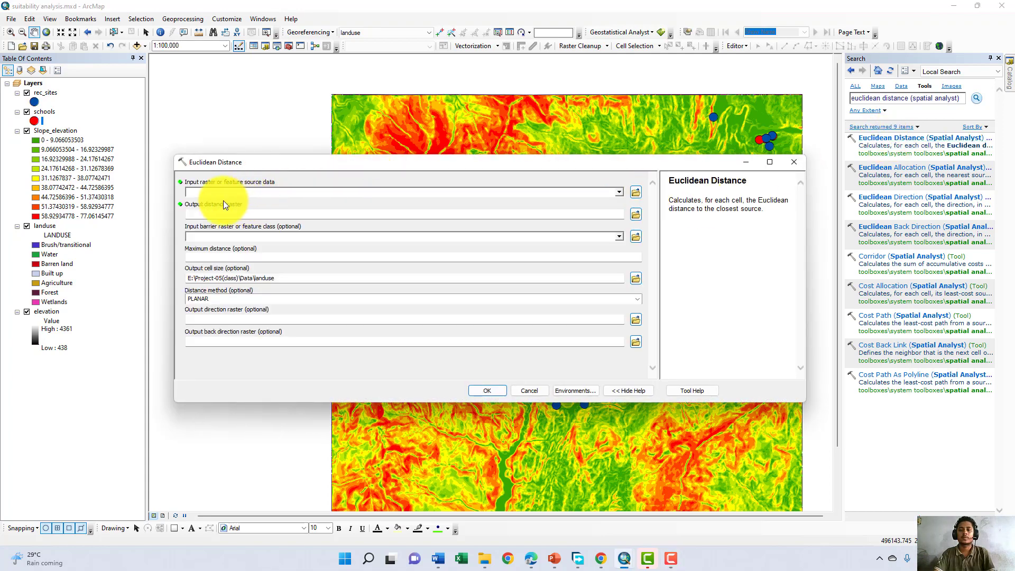
left_click(618, 192)
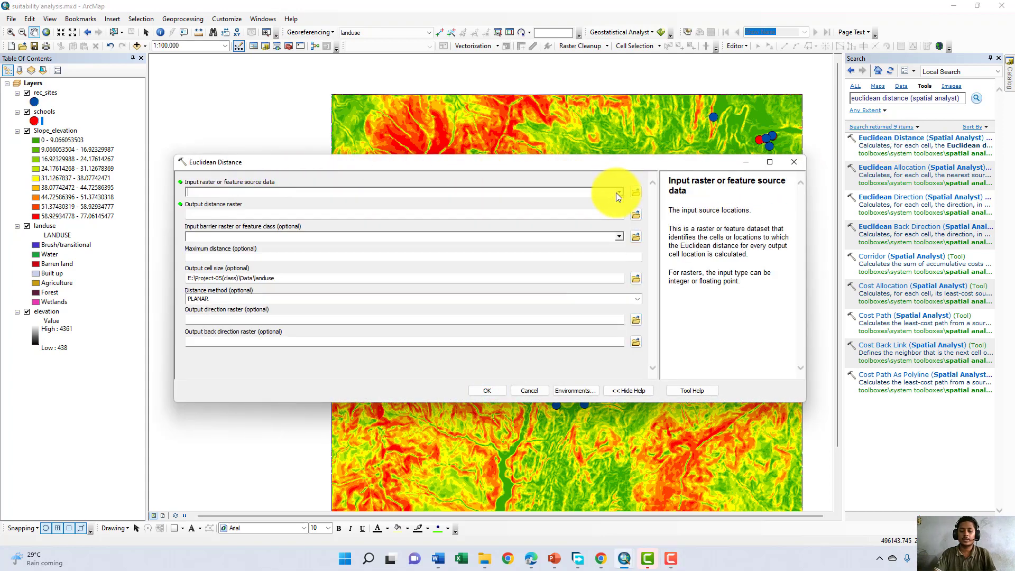
left_click(230, 205)
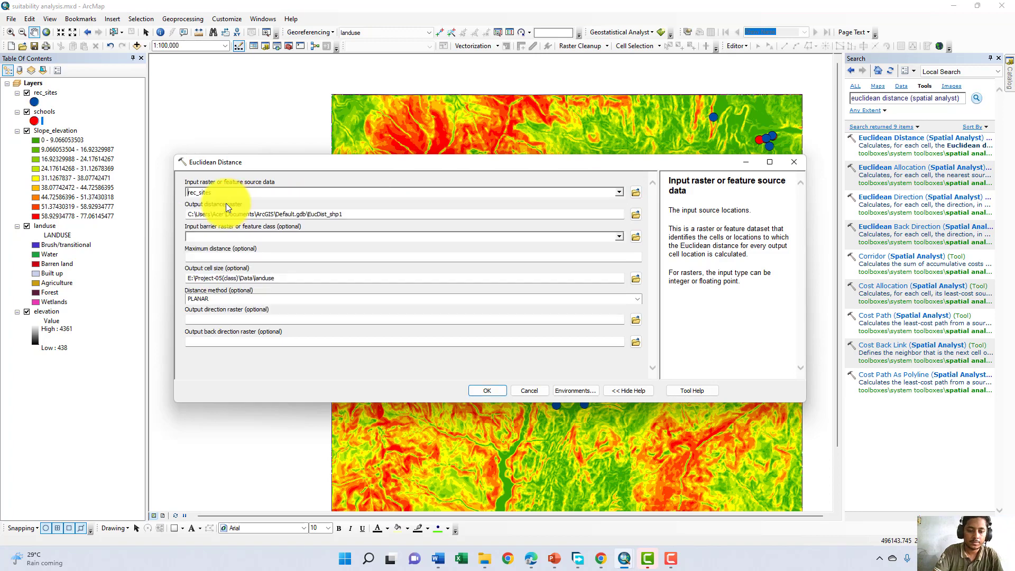
right_click(349, 213)
double_click(345, 212)
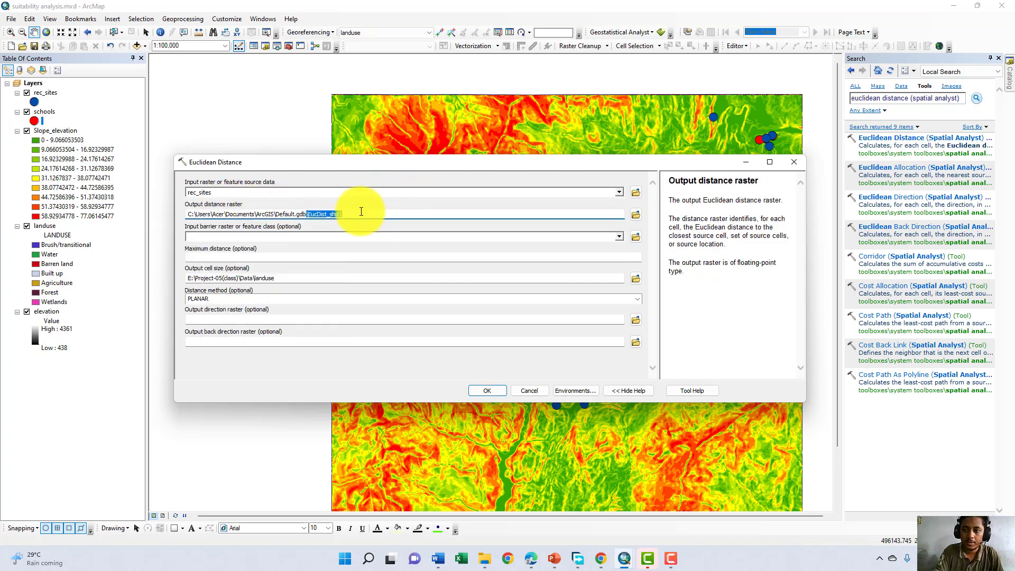
key("BackSpace")
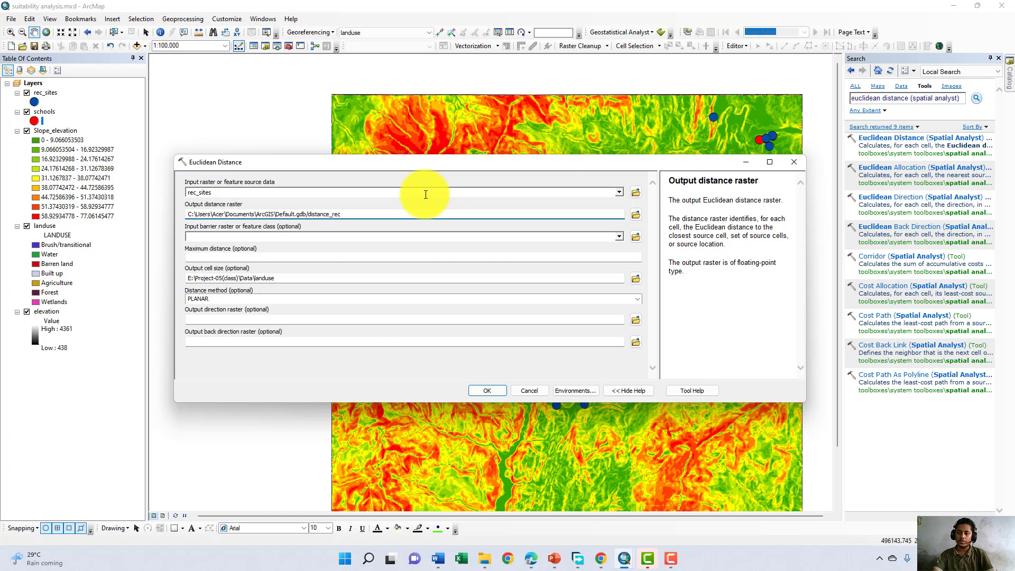
Step: Set the Raster Analysis mask to landuse and run Euclidean Distance to create distance_rec
left_click(583, 392)
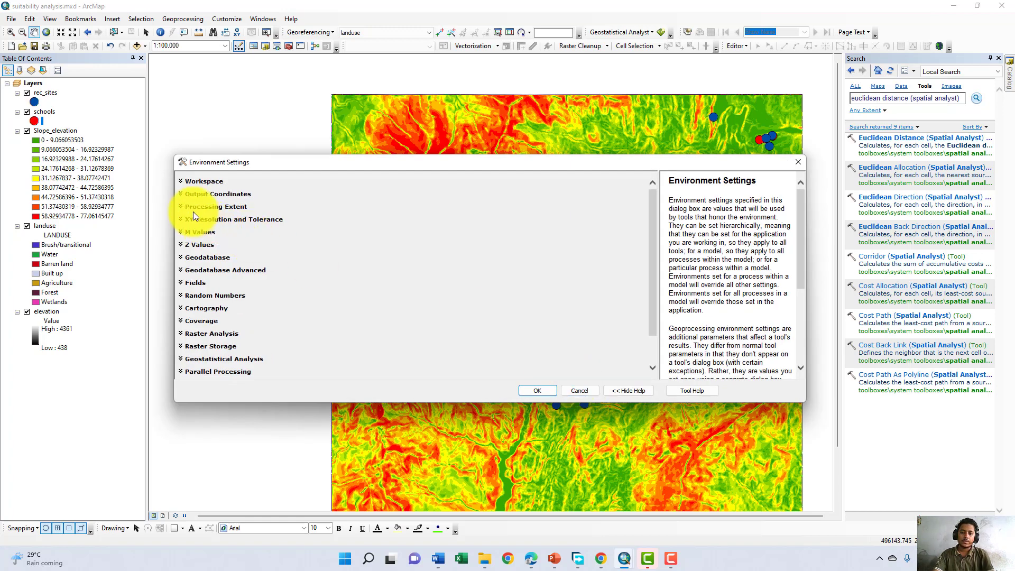
scroll(200, 211, "down", 3)
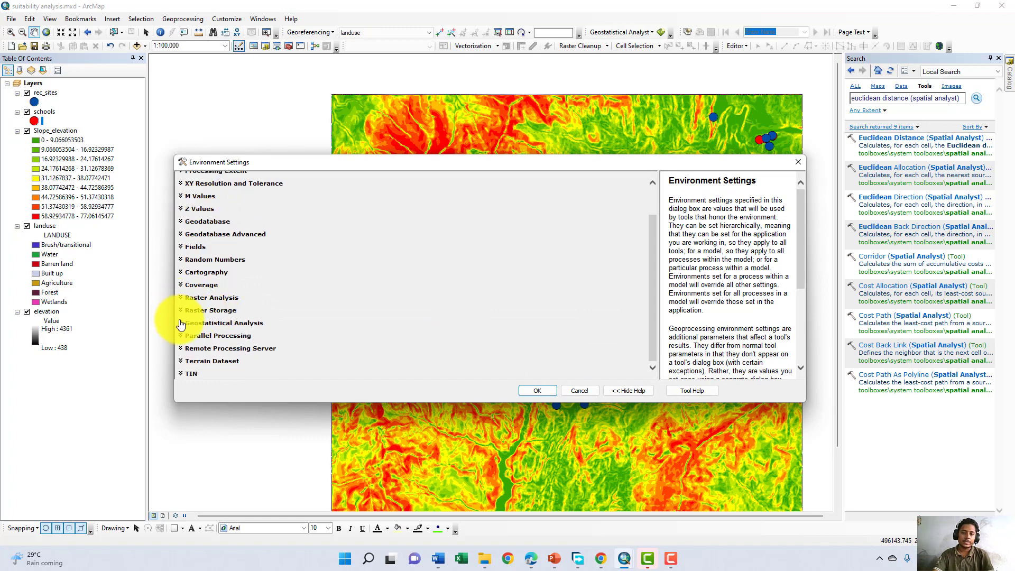
left_click(186, 297)
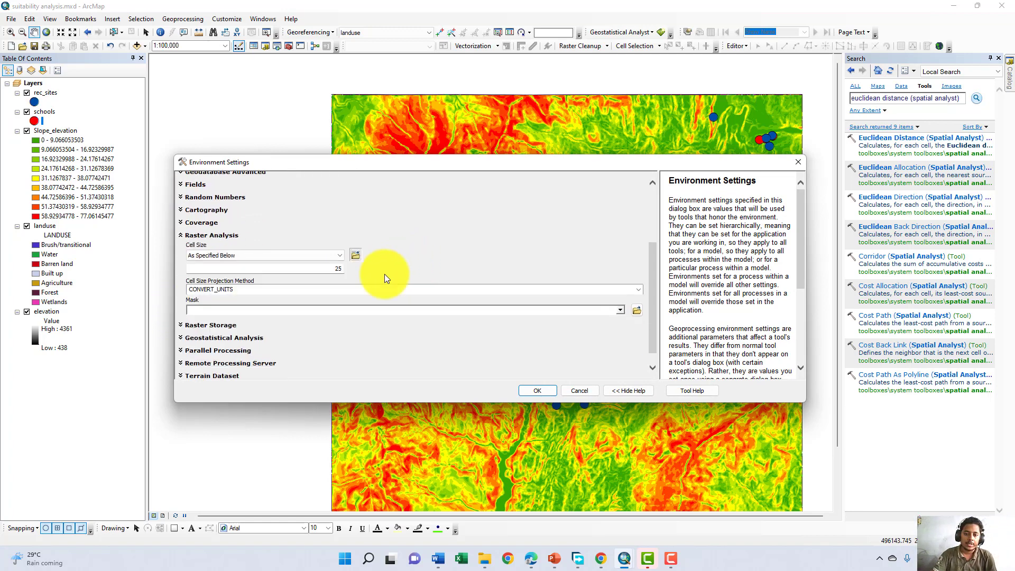
left_click(620, 311)
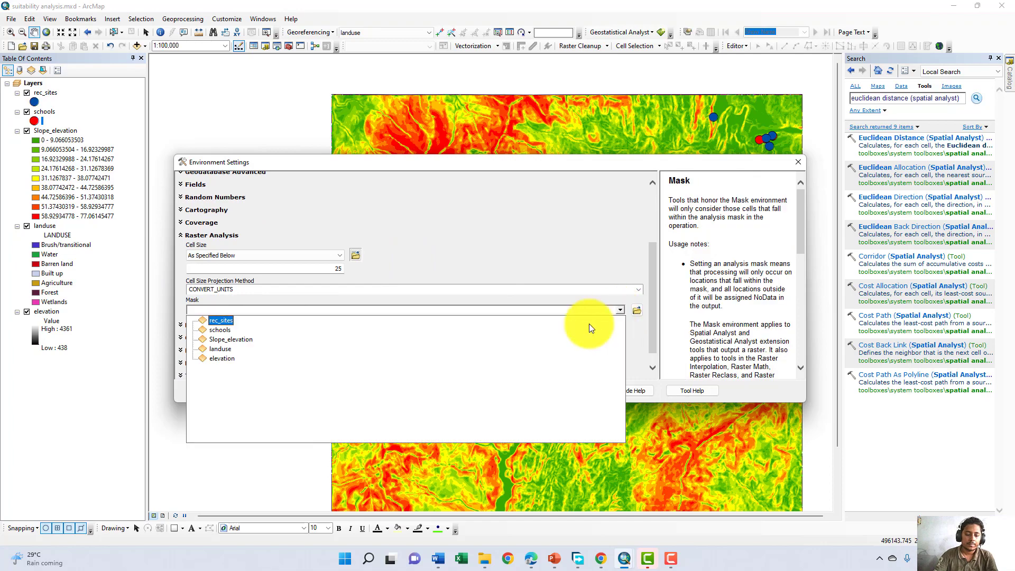
left_click(241, 347)
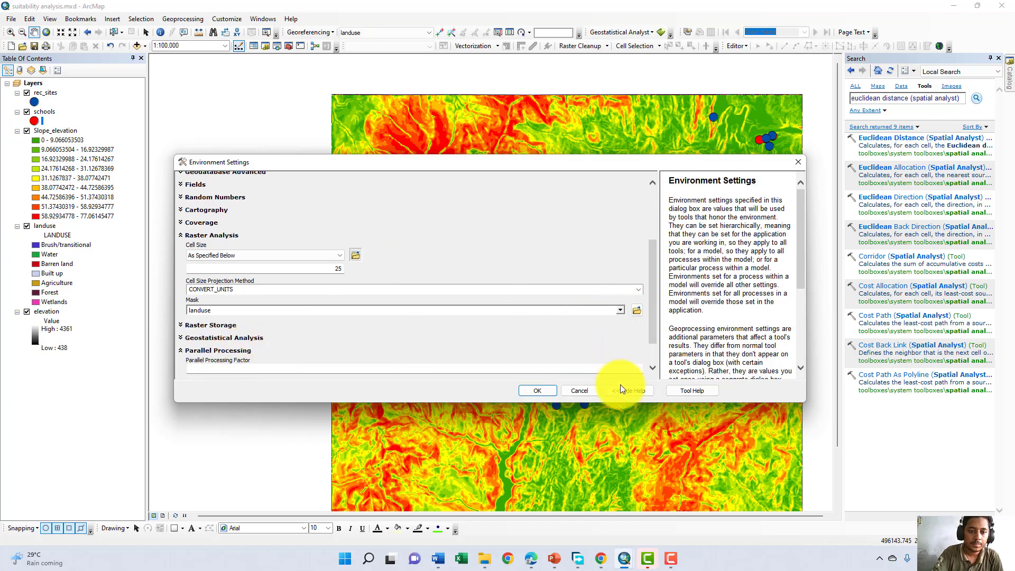
left_click(528, 389)
left_click(489, 392)
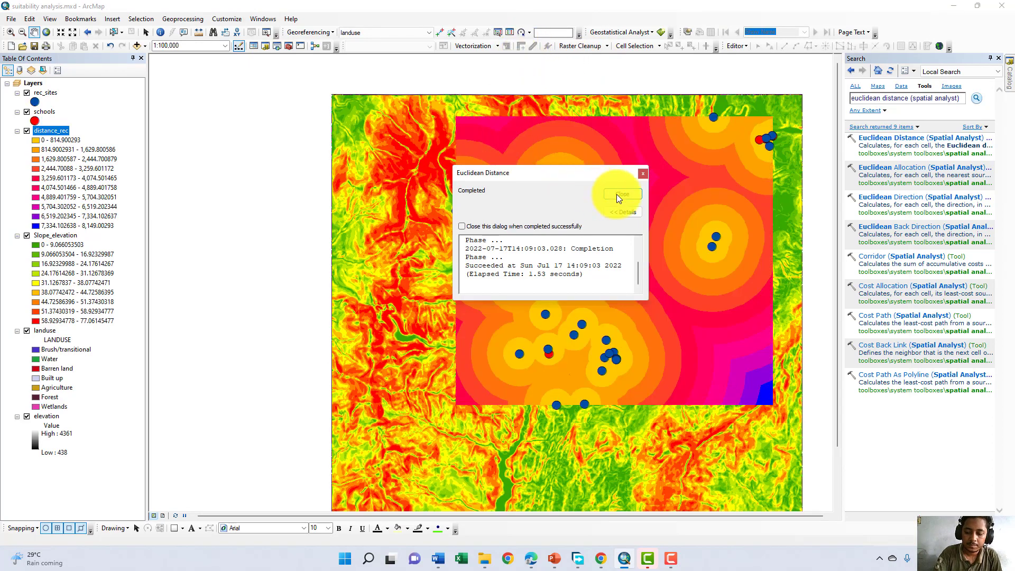
Step: Reopen the Euclidean Distance result from Current Session in the Results window
left_click(629, 194)
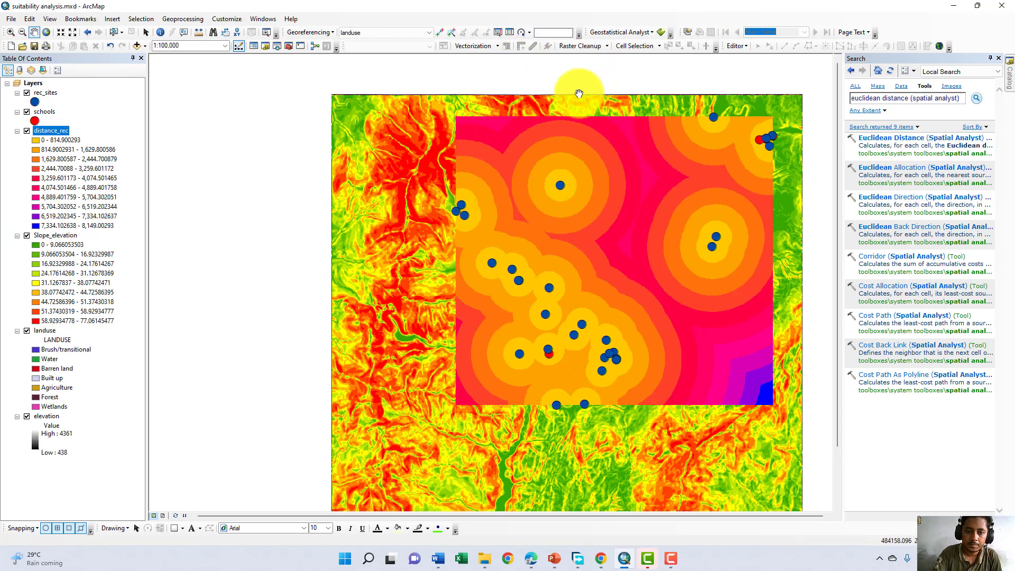
left_click(201, 16)
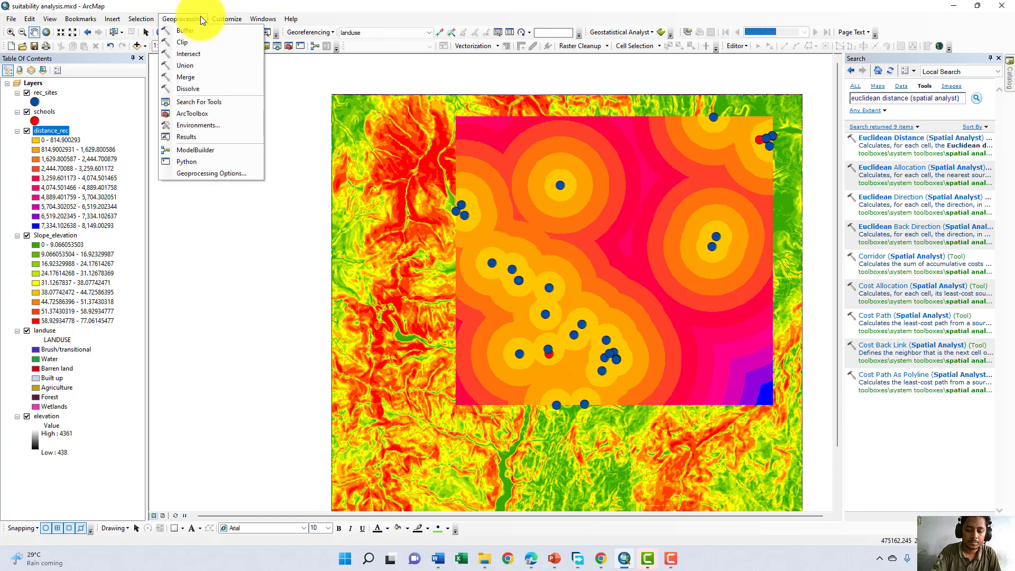
left_click(205, 137)
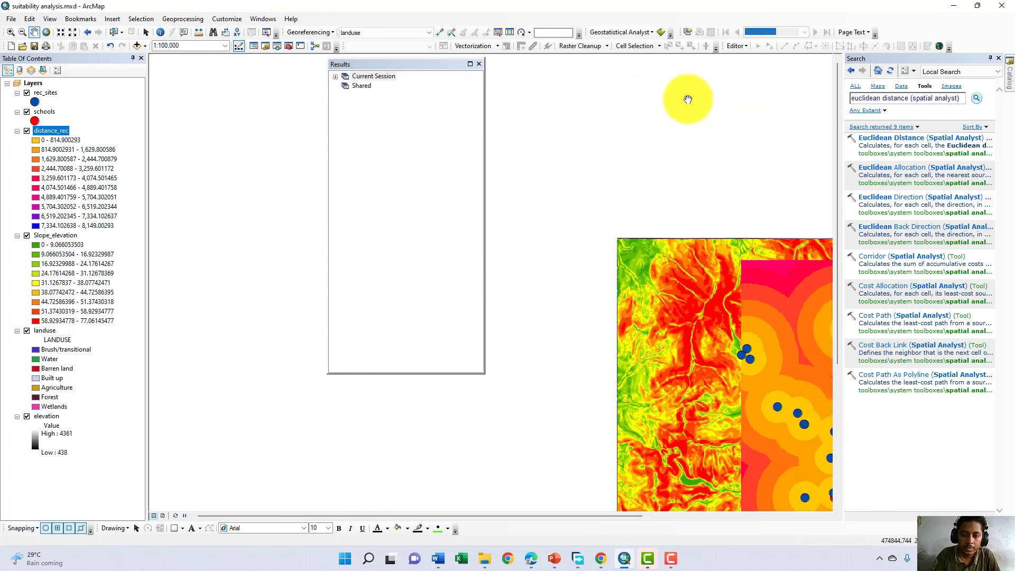
left_click(359, 76)
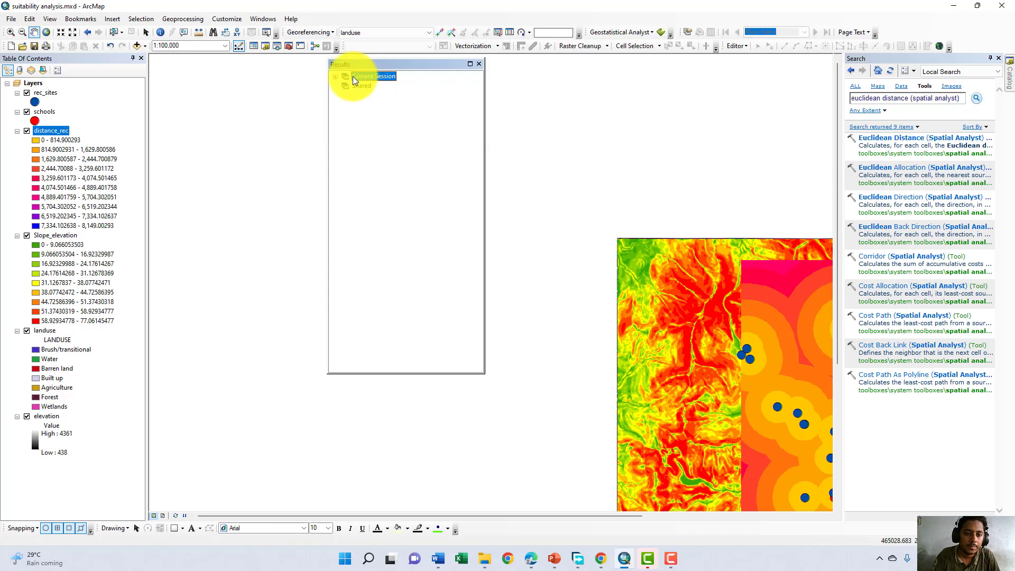
left_click(336, 77)
left_click(392, 86)
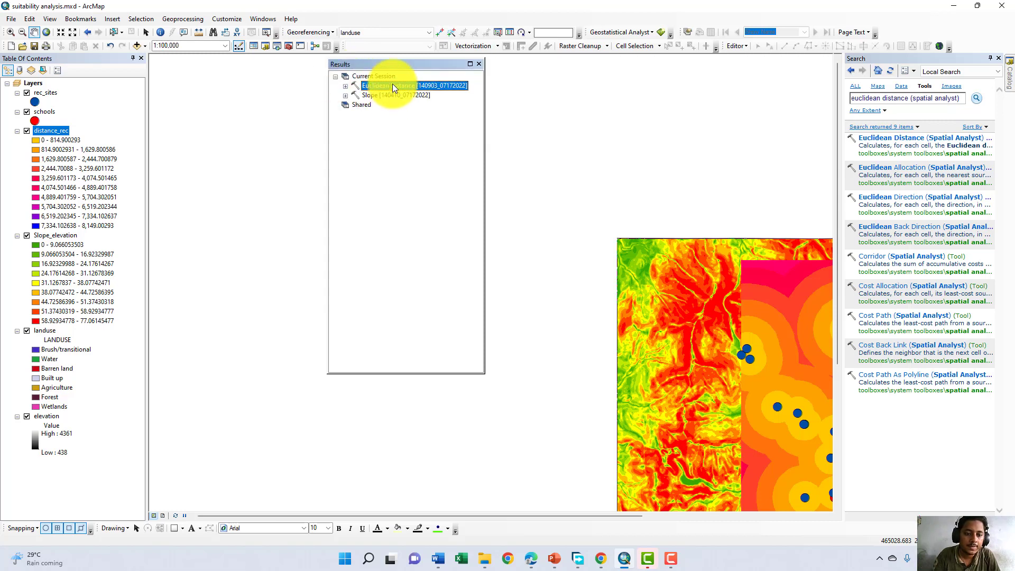
double_click(392, 85)
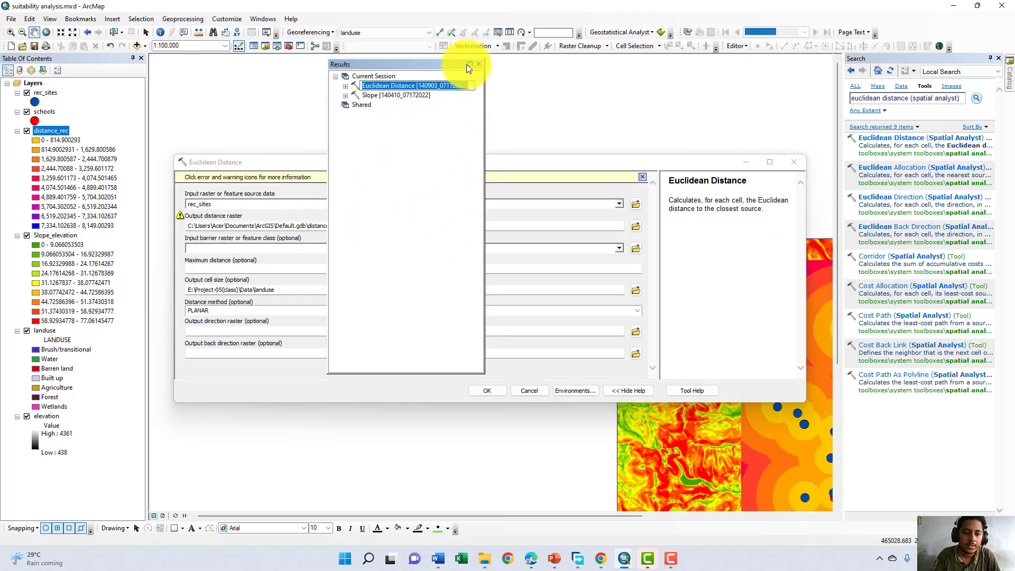
Step: Keep landuse as mask and snap raster, then rerun Euclidean Distance into distance_rec
left_click(480, 64)
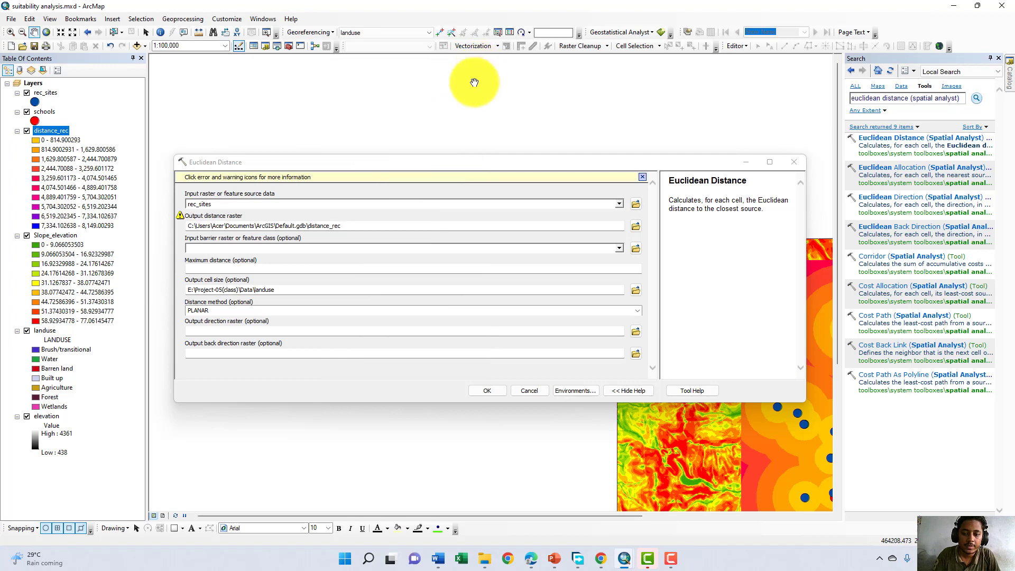
left_click(569, 389)
scroll(232, 317, "down", 2)
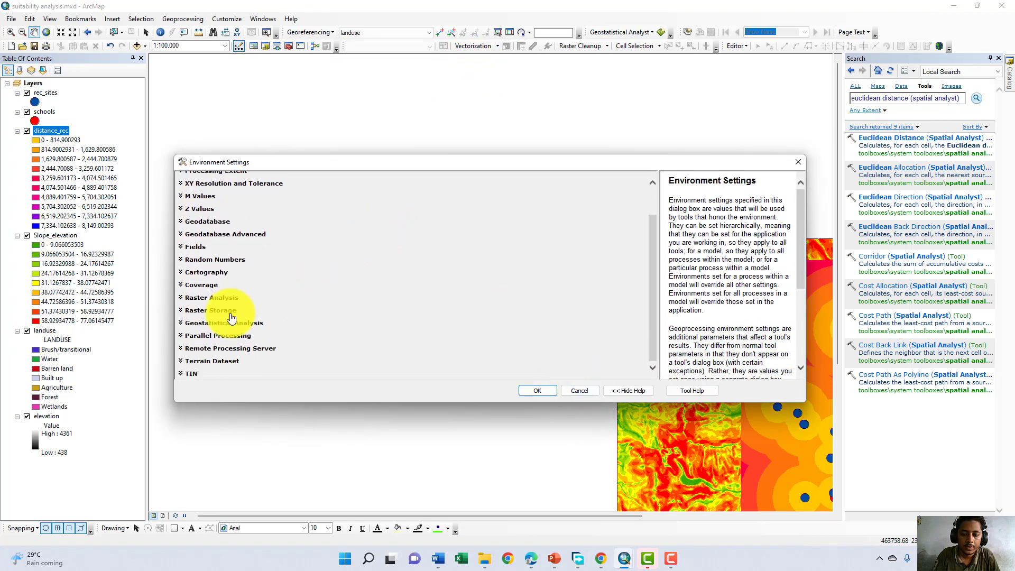
left_click(197, 298)
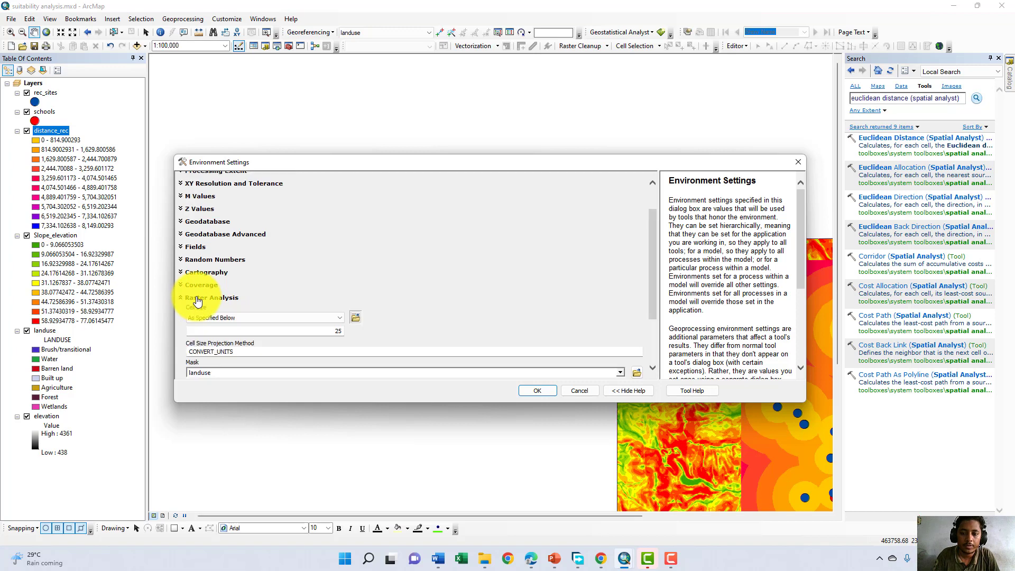
scroll(635, 274, "down", 2)
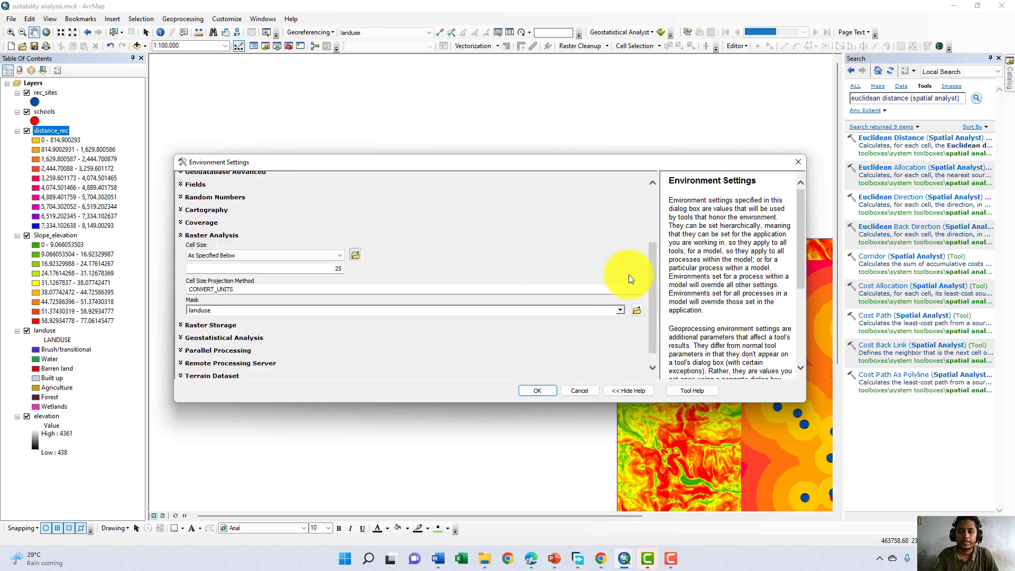
left_click(620, 311)
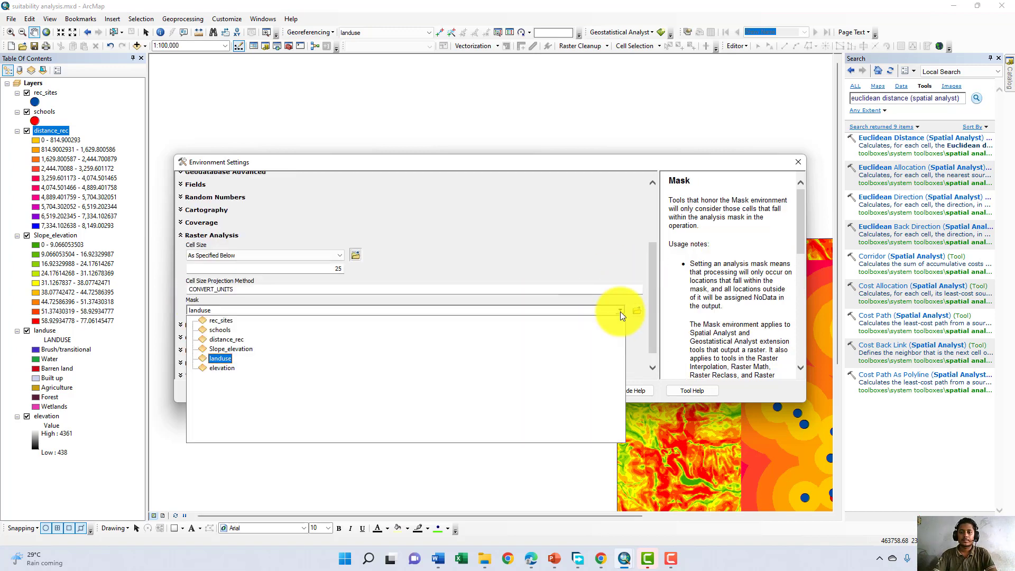
left_click(235, 357)
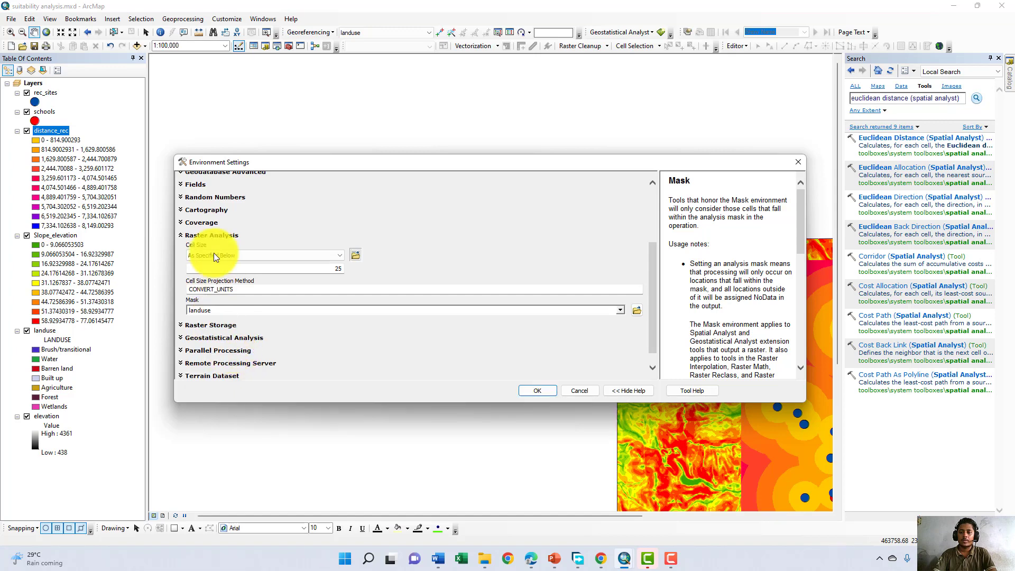
scroll(227, 233, "up", 3)
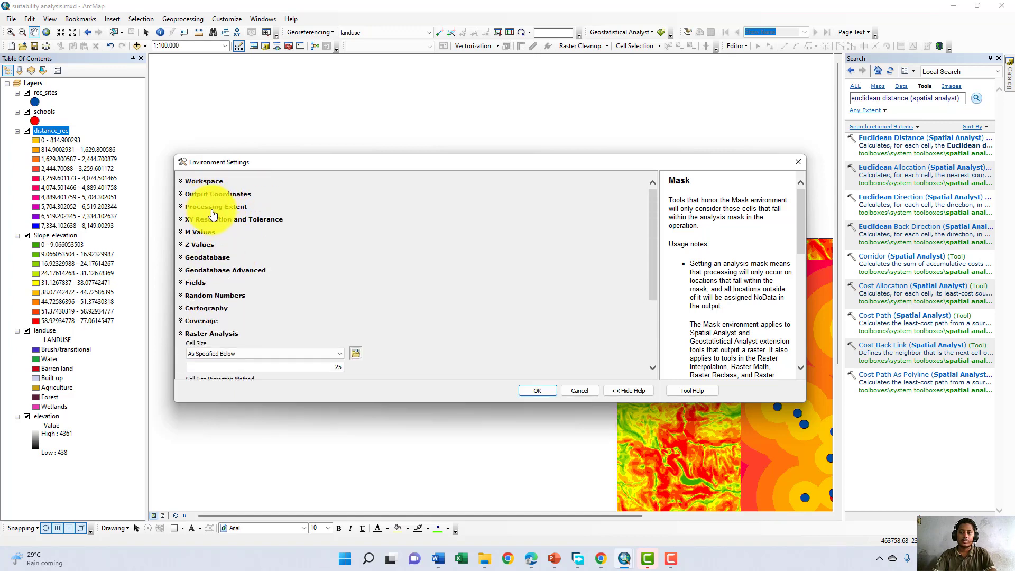
left_click(214, 207)
scroll(534, 295, "down", 1)
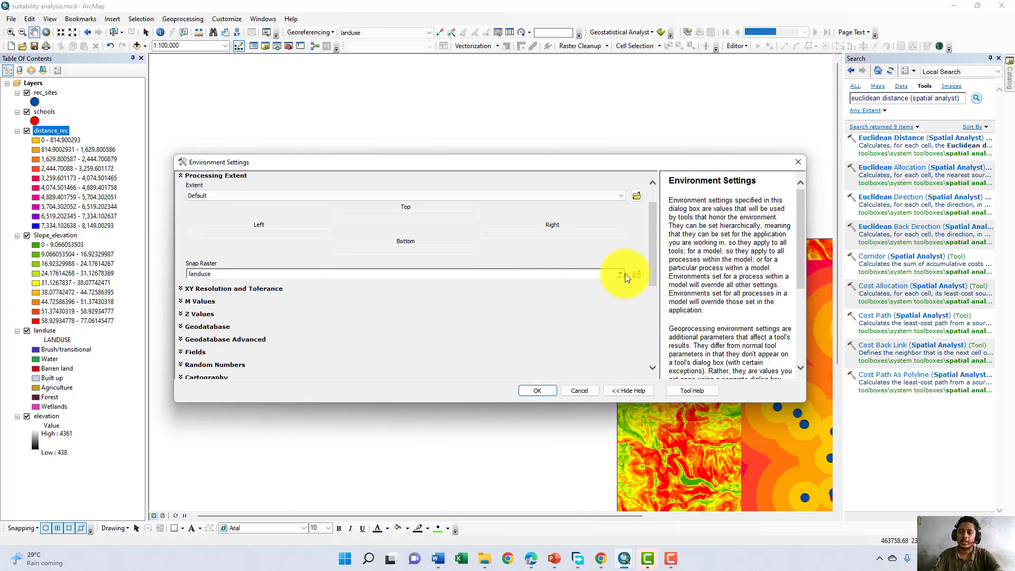
left_click(534, 392)
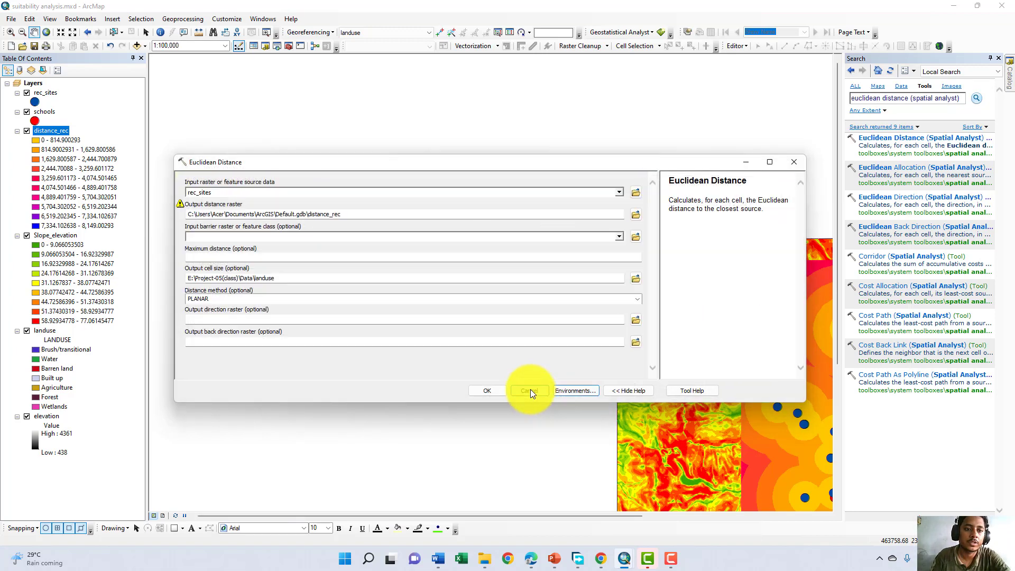
left_click(477, 390)
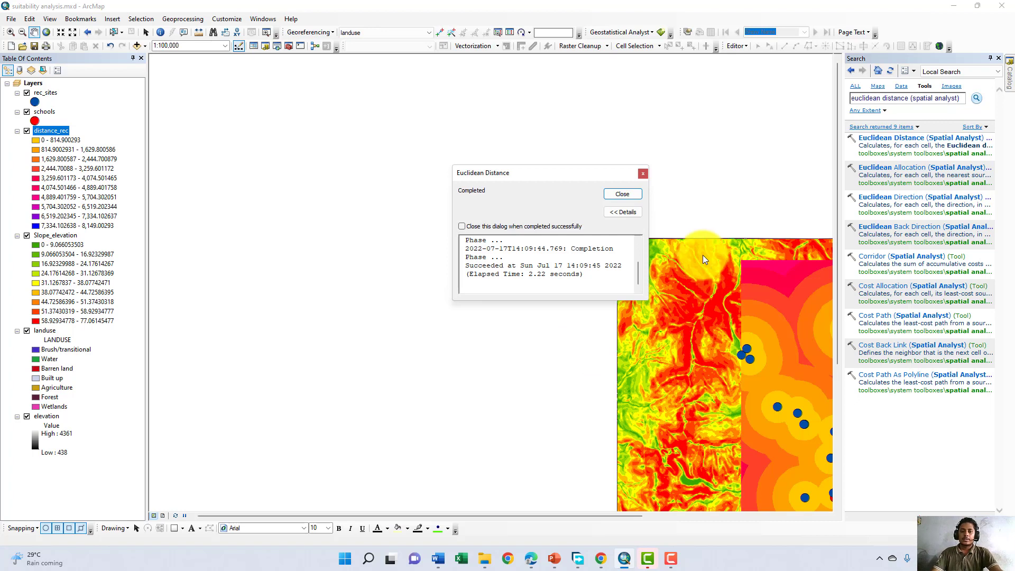
Step: Open a fresh Euclidean Distance from rec_sites with the output raster renamed to EucDist_rec
left_click(636, 196)
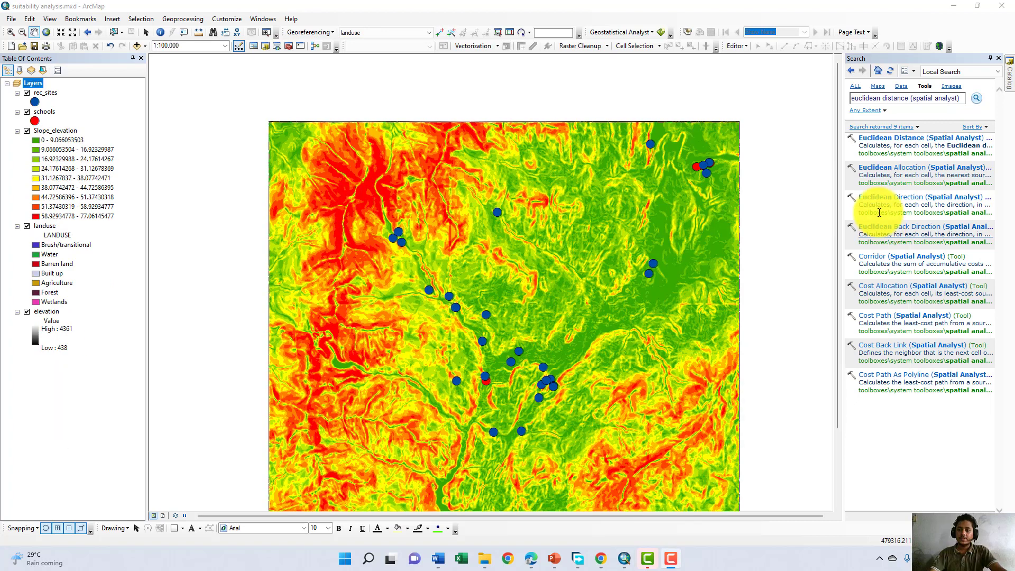
left_click_drag(912, 141, 910, 137)
left_click(908, 138)
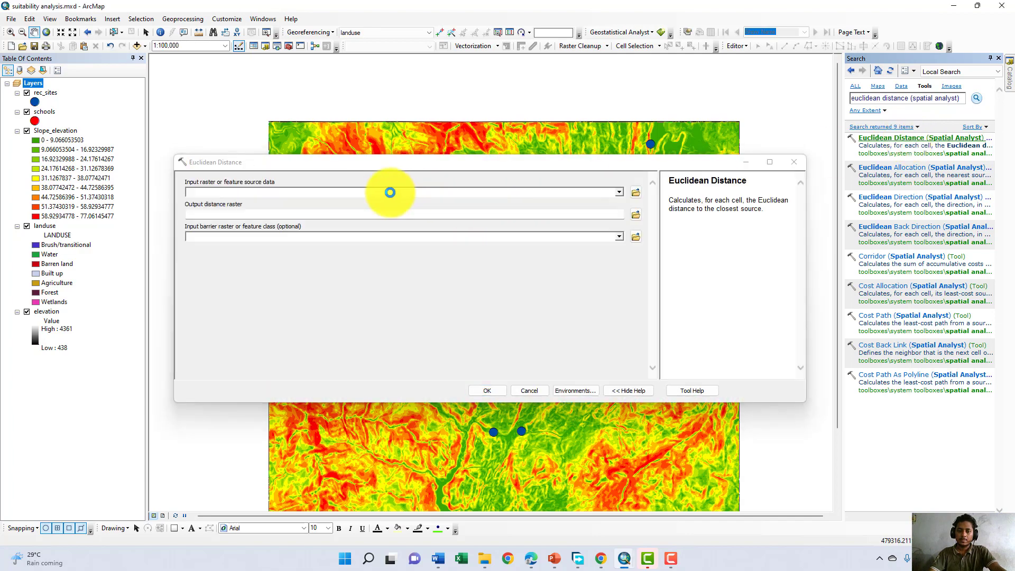
left_click(617, 192)
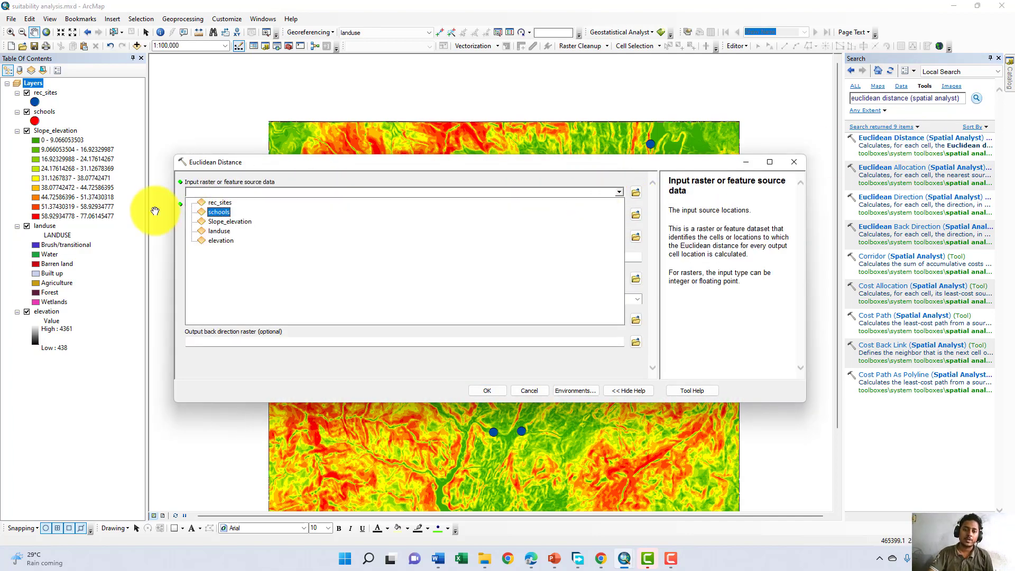
left_click(219, 203)
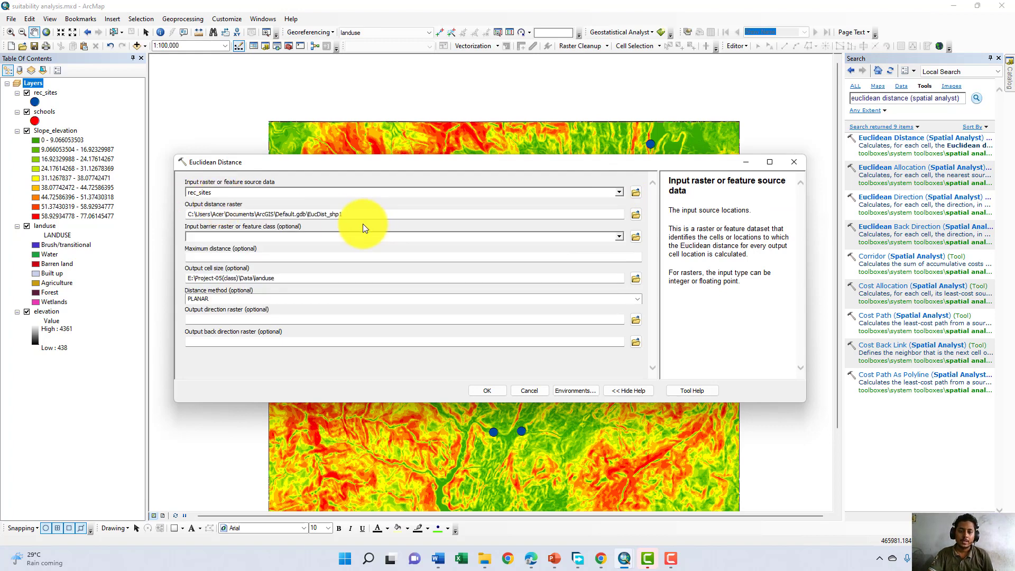
double_click(331, 214)
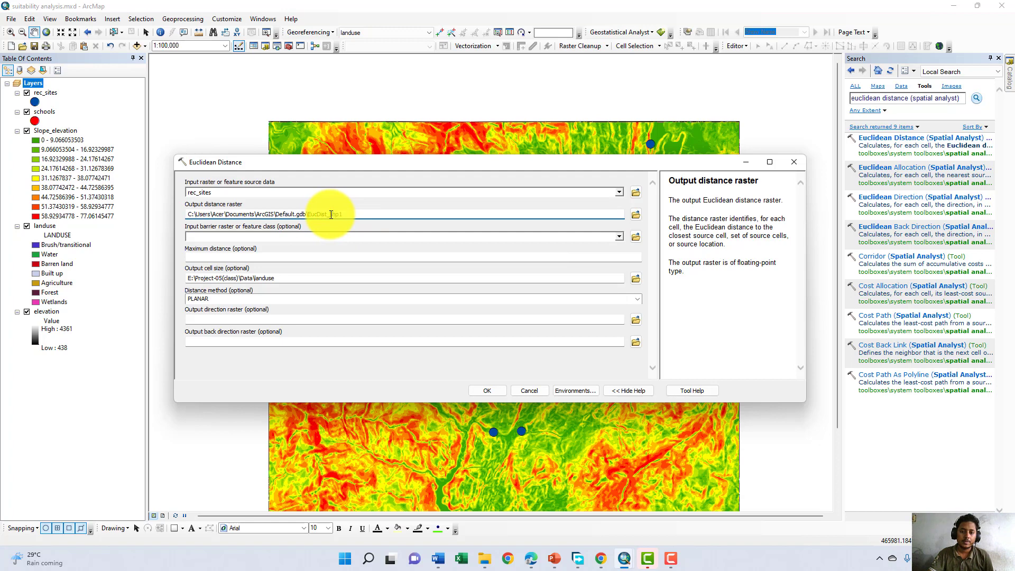
left_click_drag(332, 214, 354, 218)
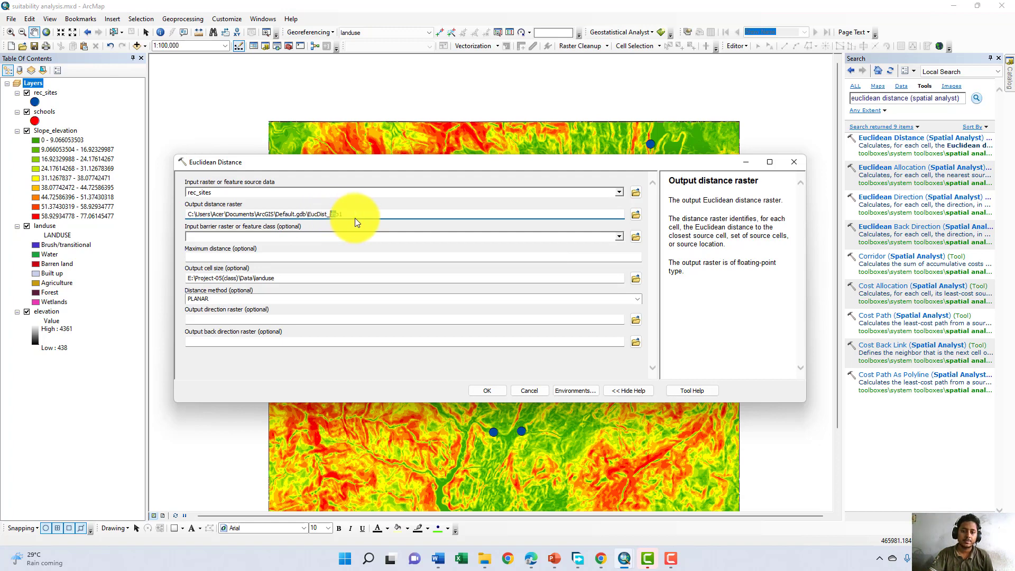
double_click(356, 214)
left_click(363, 212)
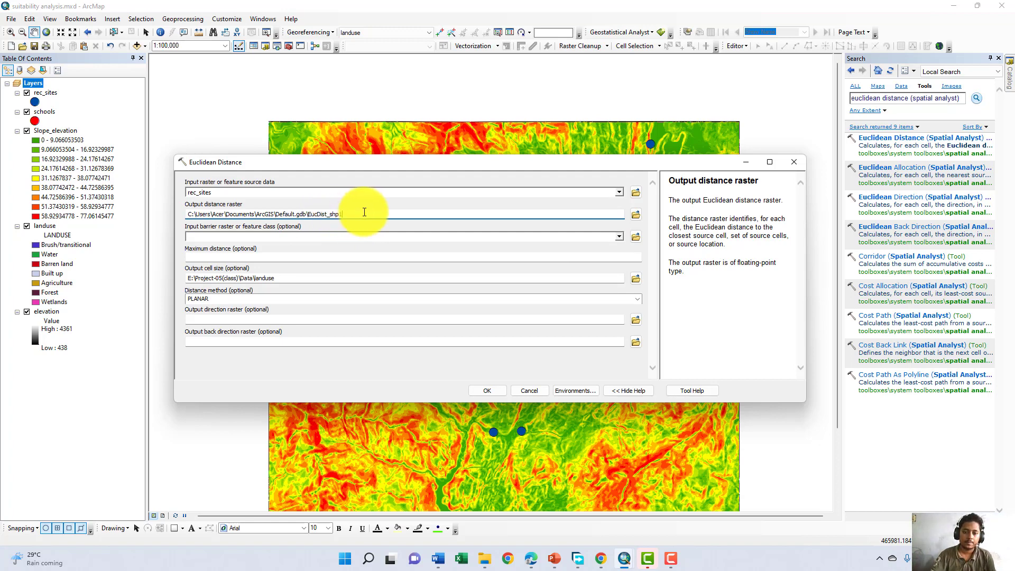
type("1")
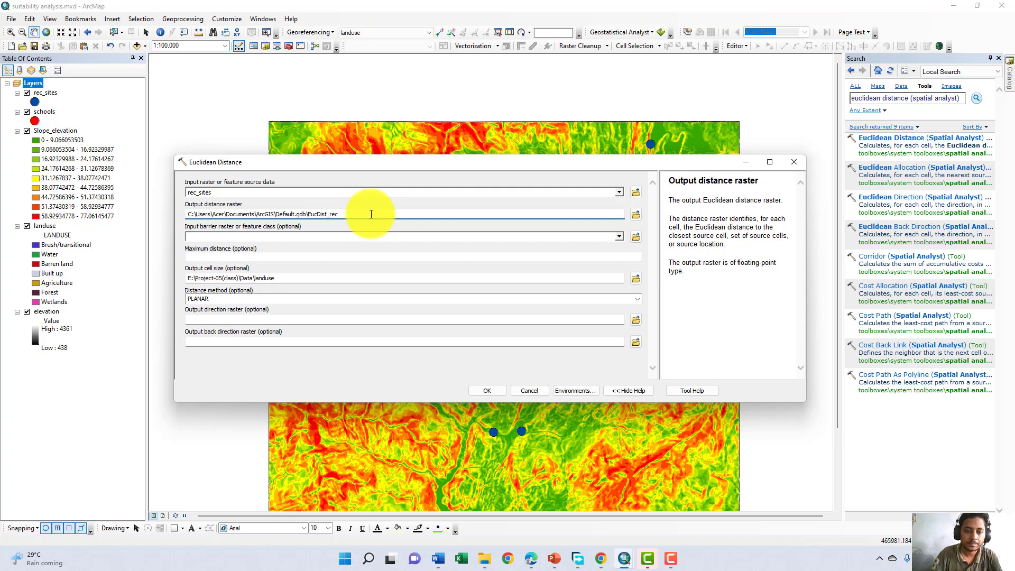
left_click(587, 390)
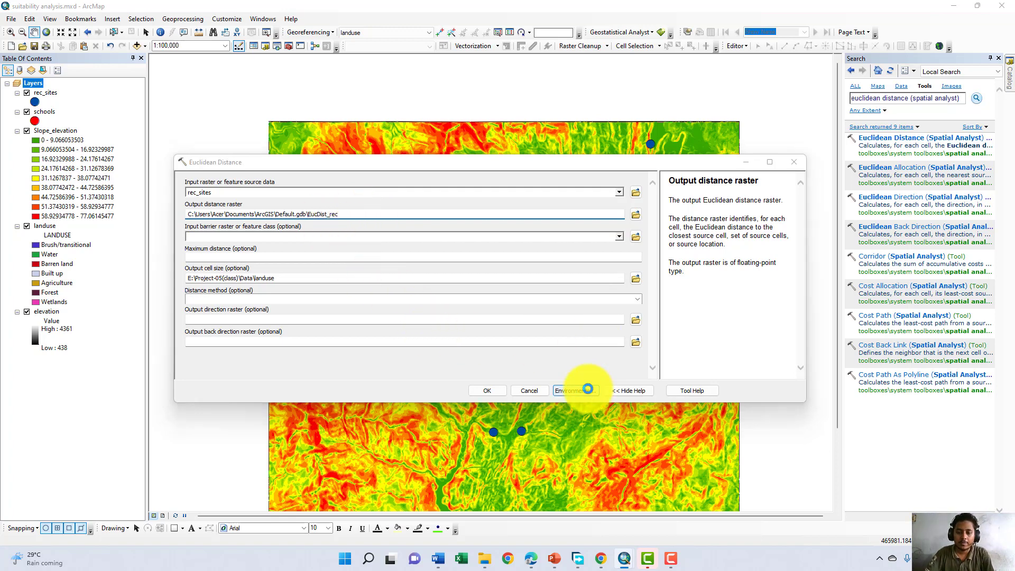
Step: Set the Environments processing extent and raster analysis mask to landuse
left_click(227, 206)
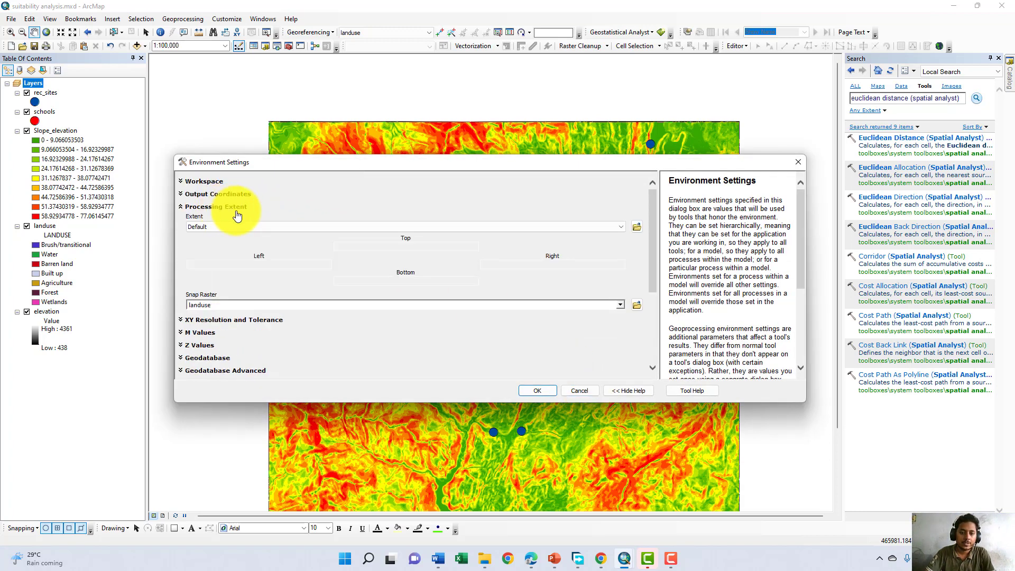
left_click(246, 228)
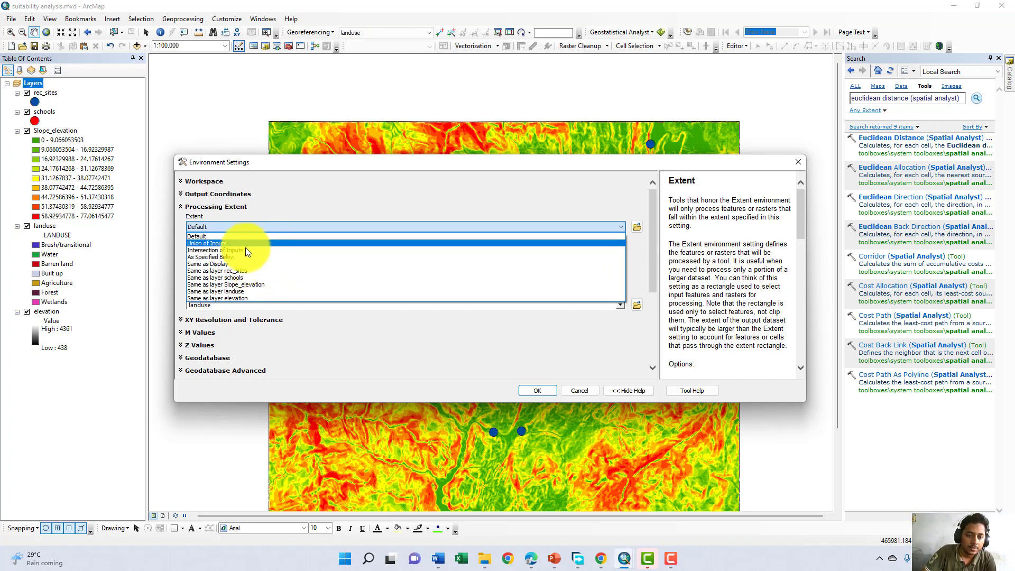
left_click(239, 291)
scroll(321, 268, "down", 3)
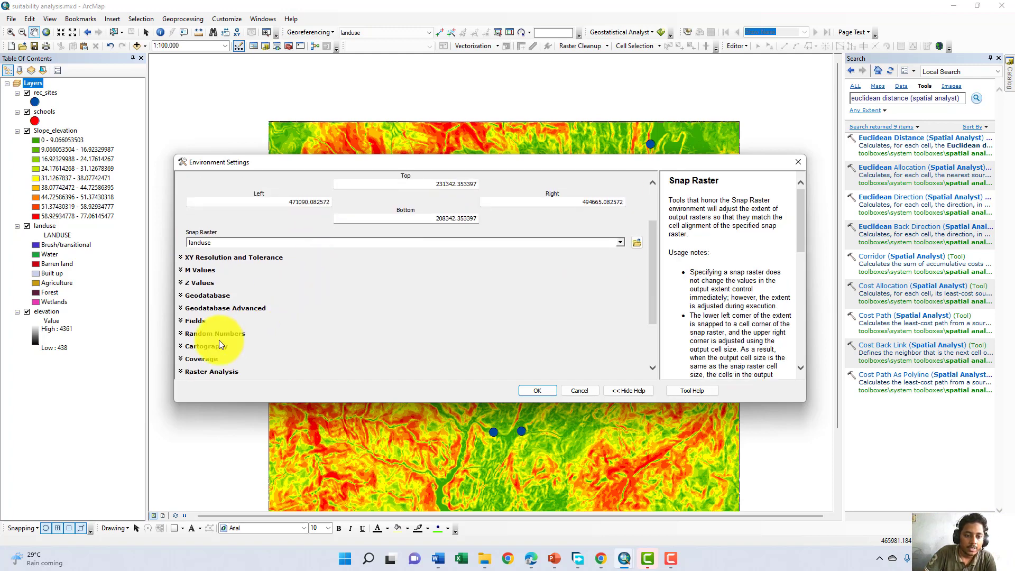
scroll(219, 341, "down", 3)
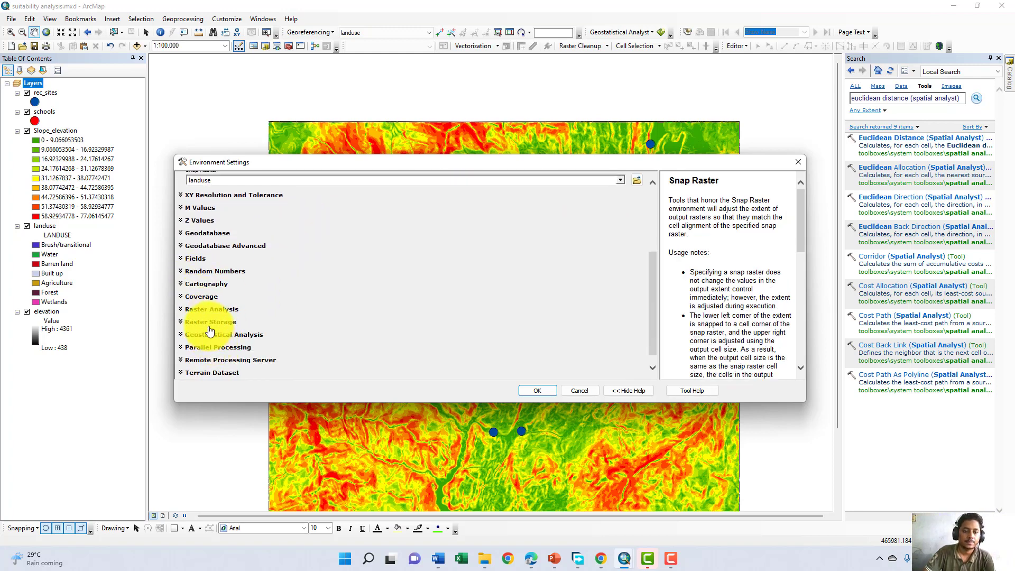
left_click(210, 312)
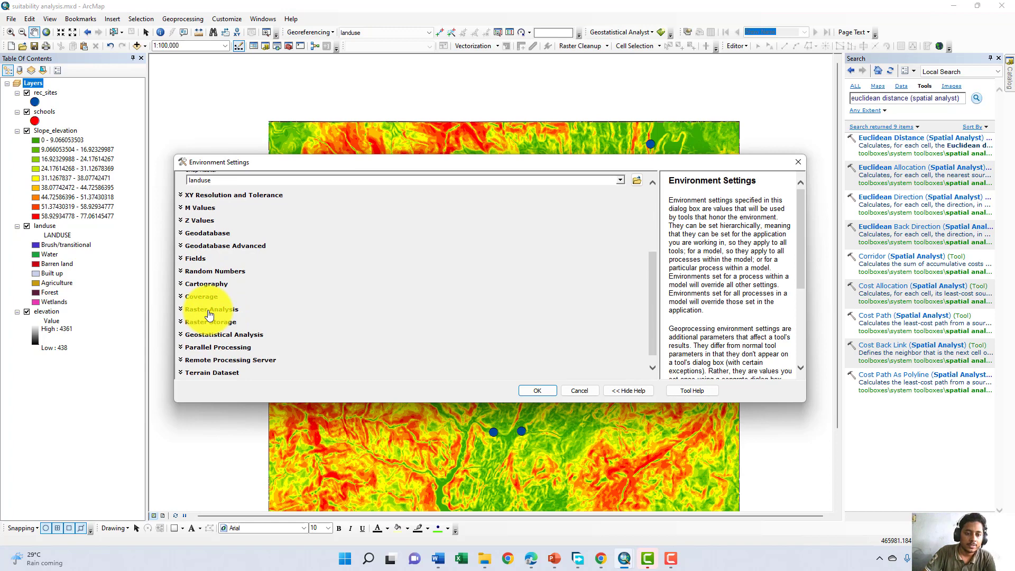
left_click(209, 312)
scroll(461, 287, "down", 3)
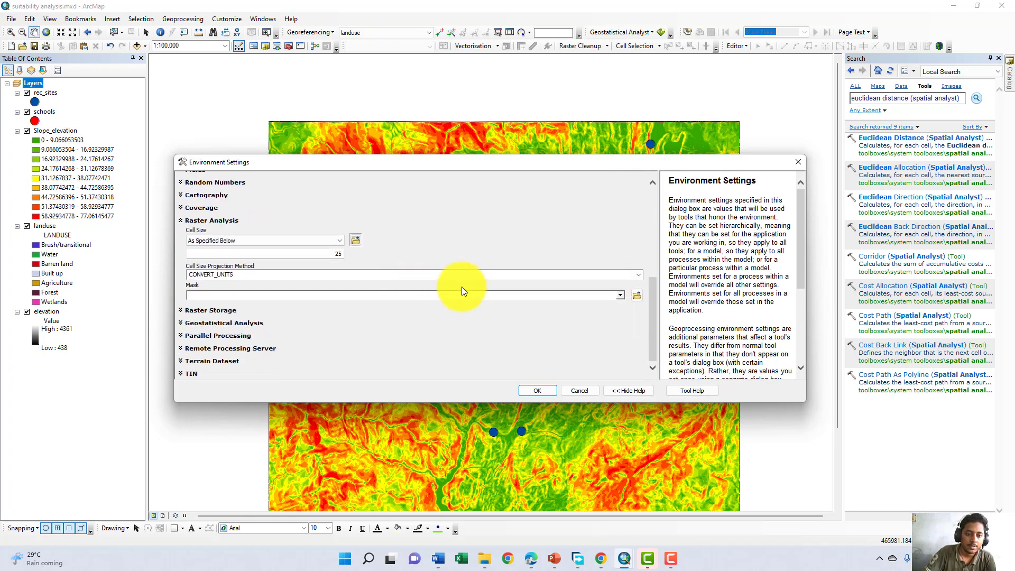
left_click(620, 295)
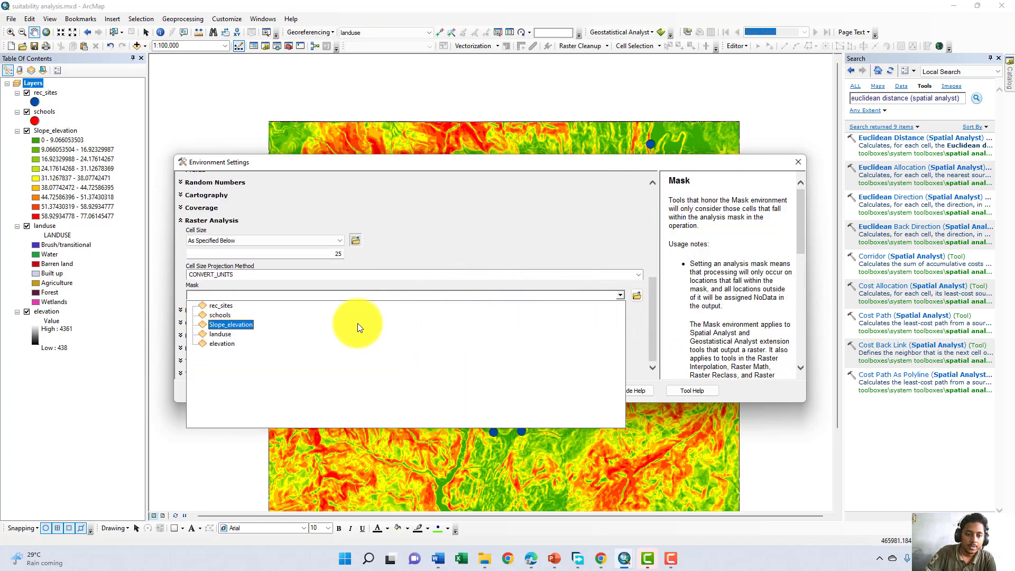
left_click(299, 334)
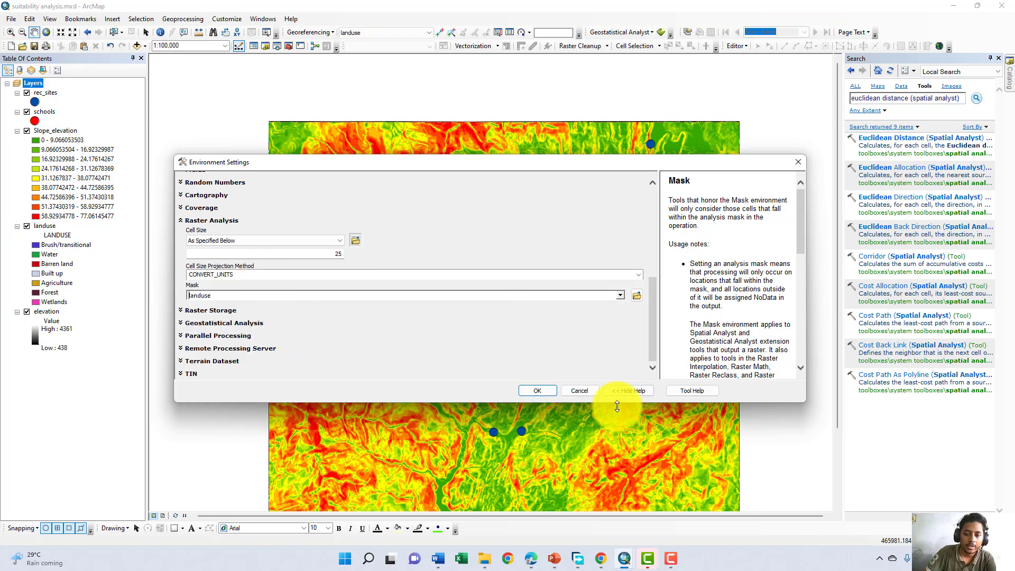
left_click(538, 391)
Step: Run Euclidean Distance to create EucDist_rec, then reopen the tool for another run
left_click(503, 389)
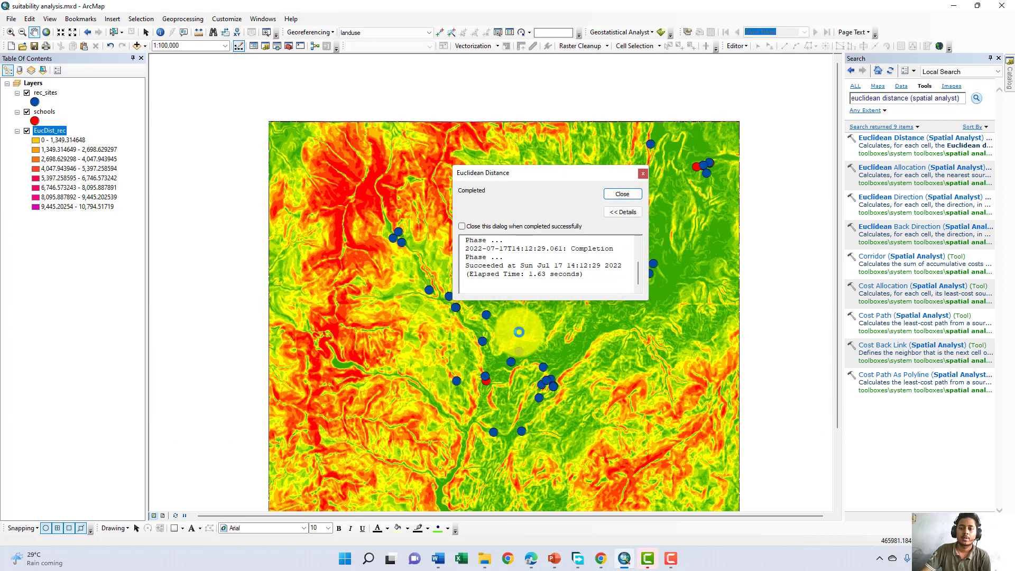
left_click(616, 193)
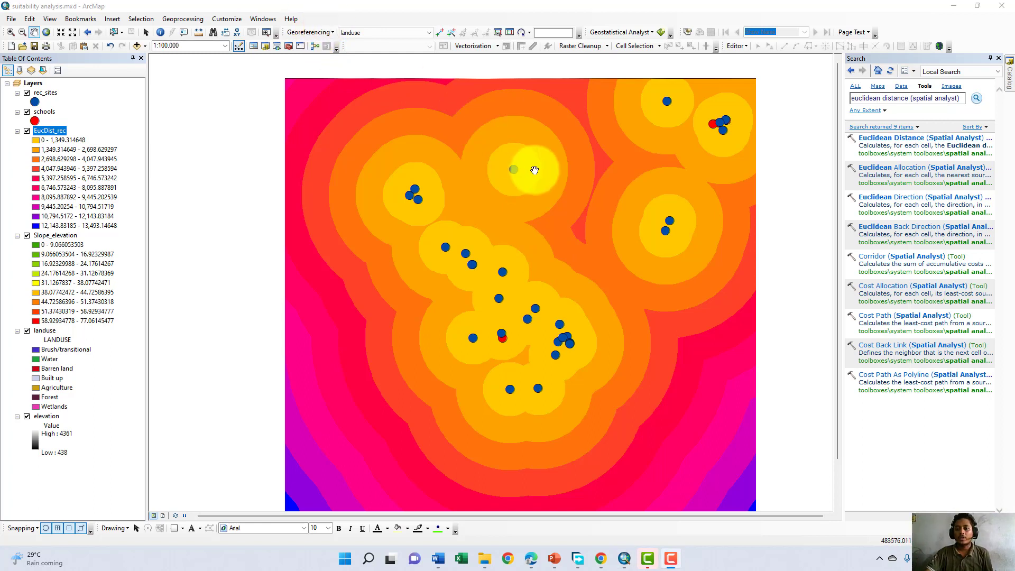
left_click(872, 141)
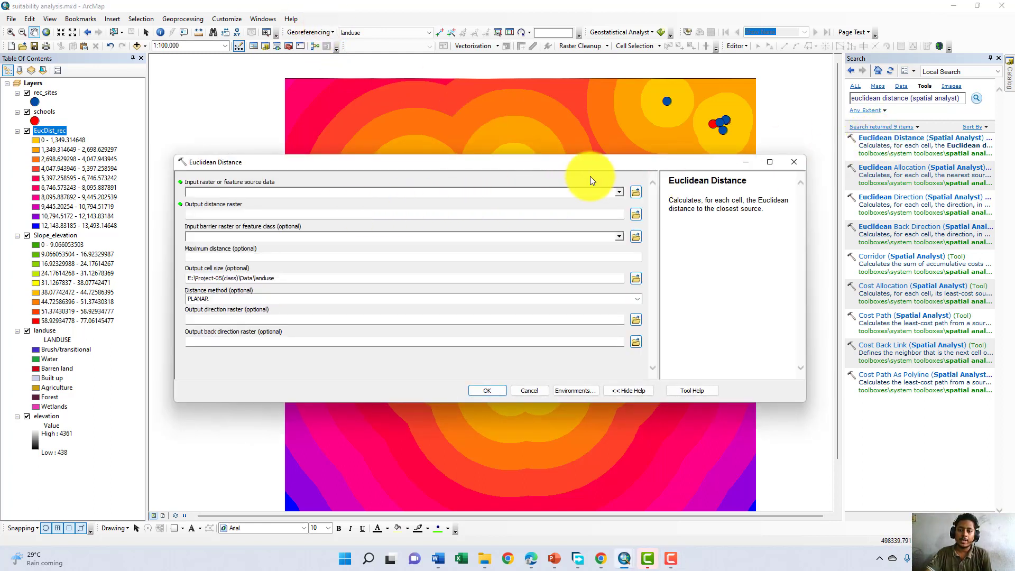
Step: Use schools as the distance source and set the processing extent to landuse
left_click(619, 191)
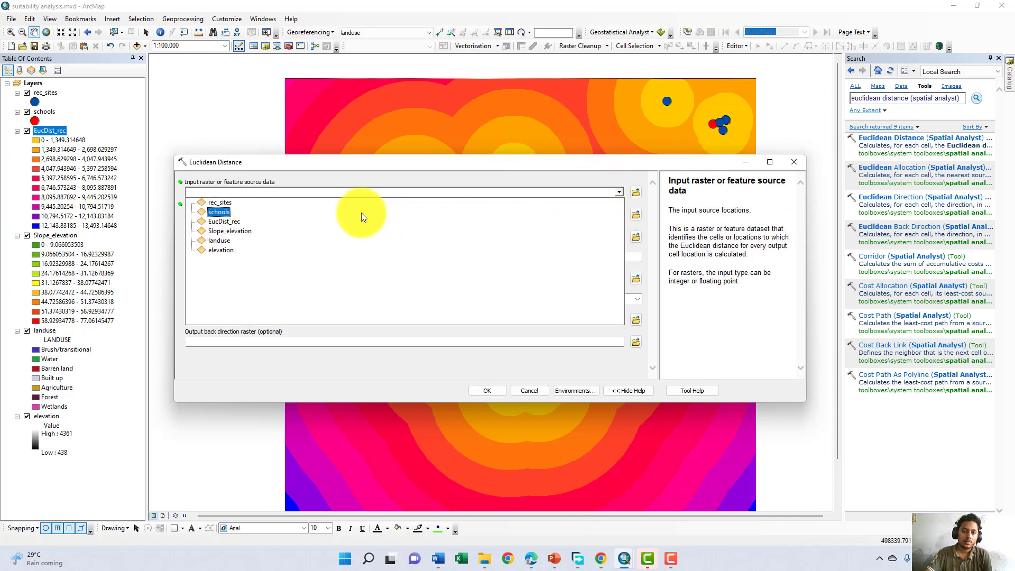
left_click(225, 211)
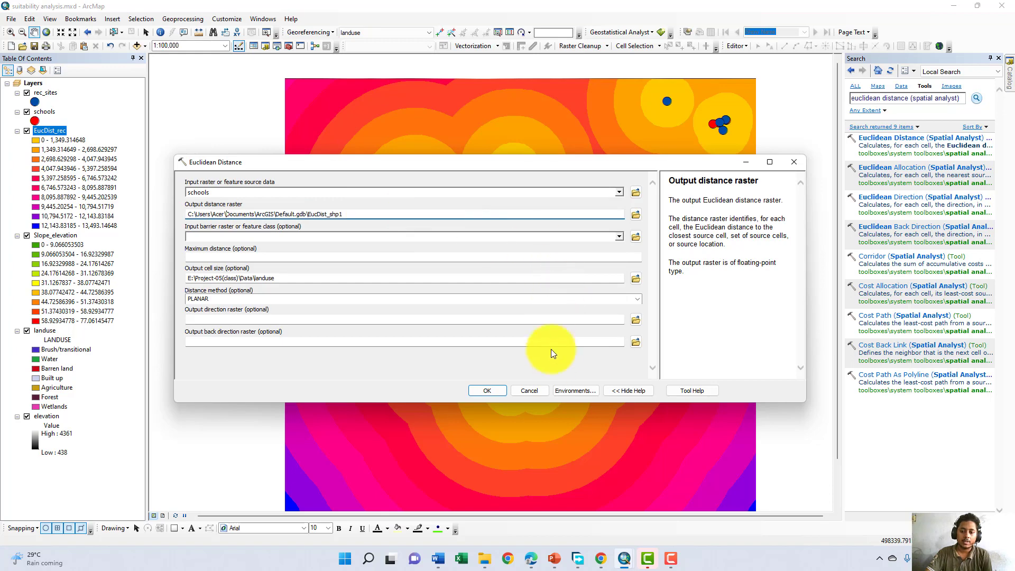
left_click(578, 390)
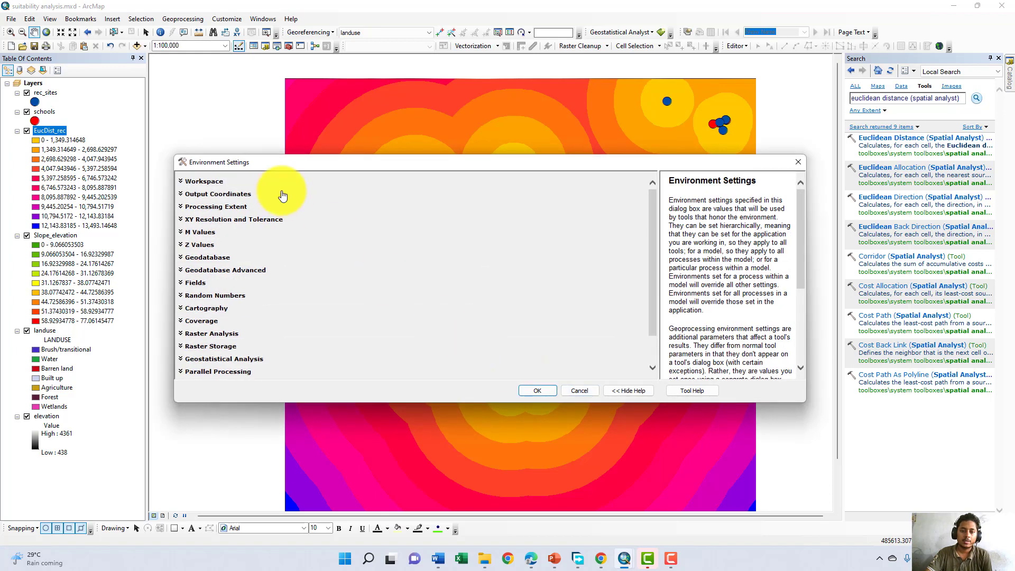
left_click(204, 207)
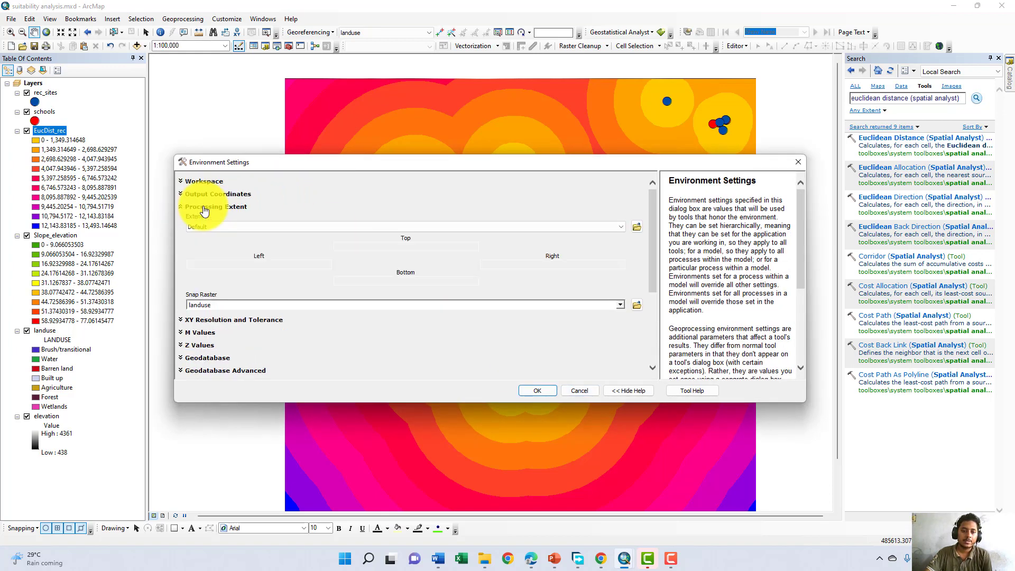
left_click(234, 227)
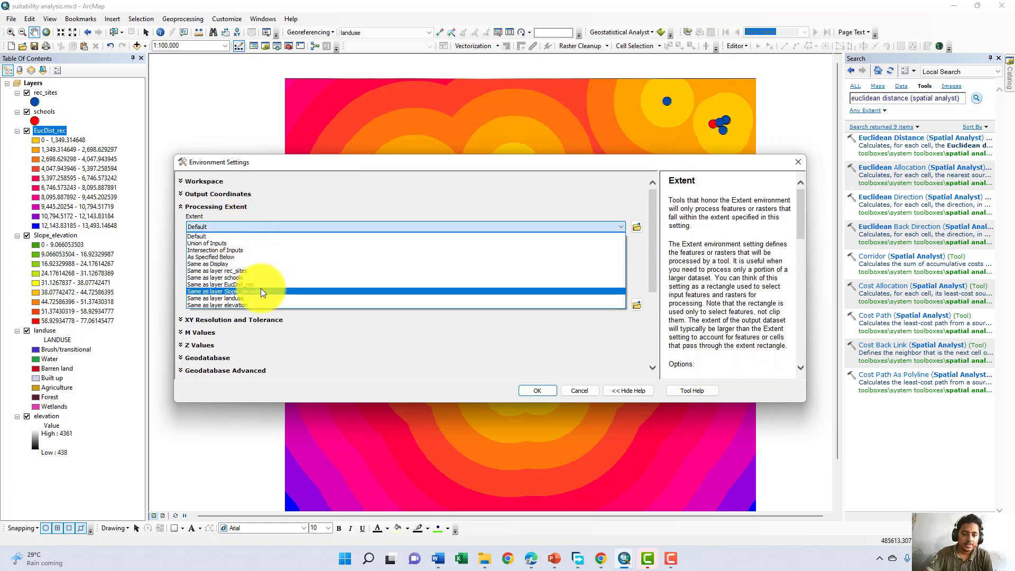
left_click(262, 298)
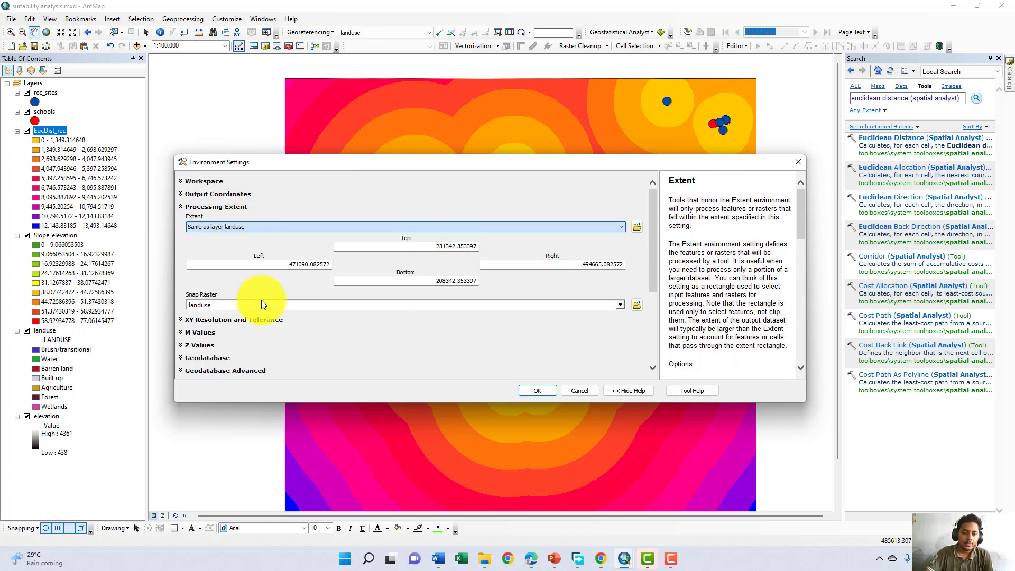
Step: Set the analysis mask to landuse and run the distance calculation, producing EucDist_shp1
scroll(286, 307, "down", 3)
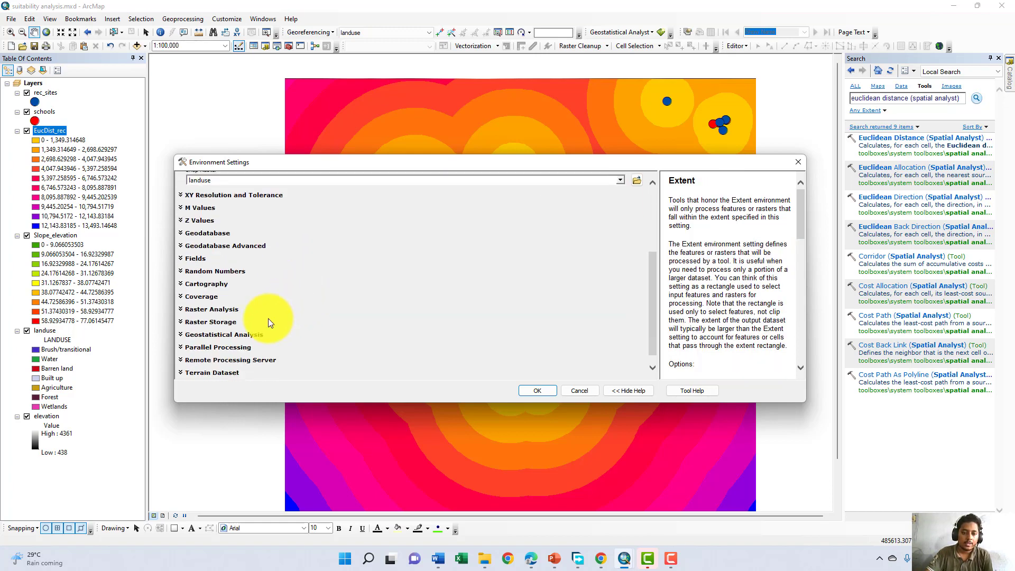
left_click(206, 309)
scroll(336, 310, "down", 3)
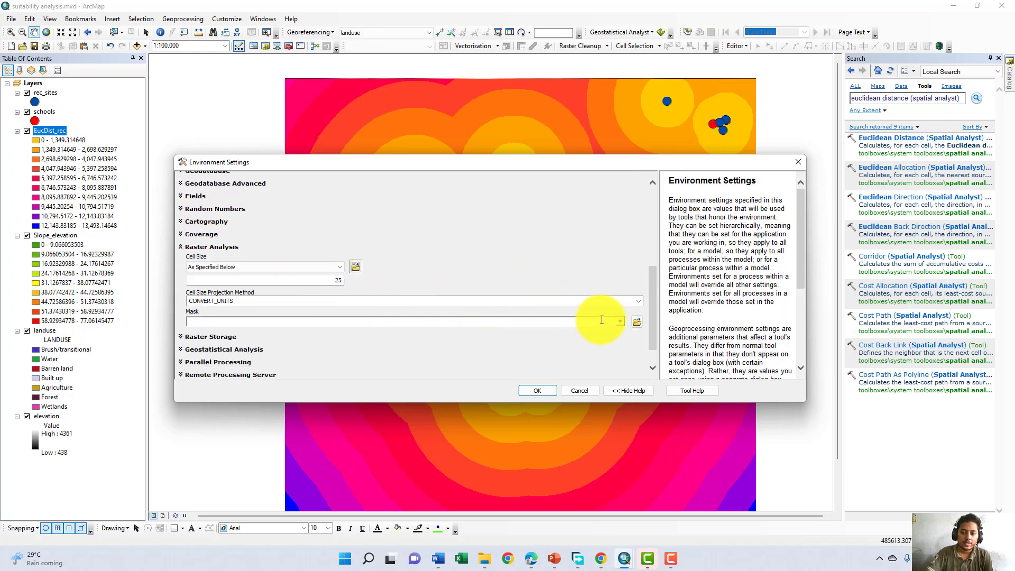
left_click(619, 322)
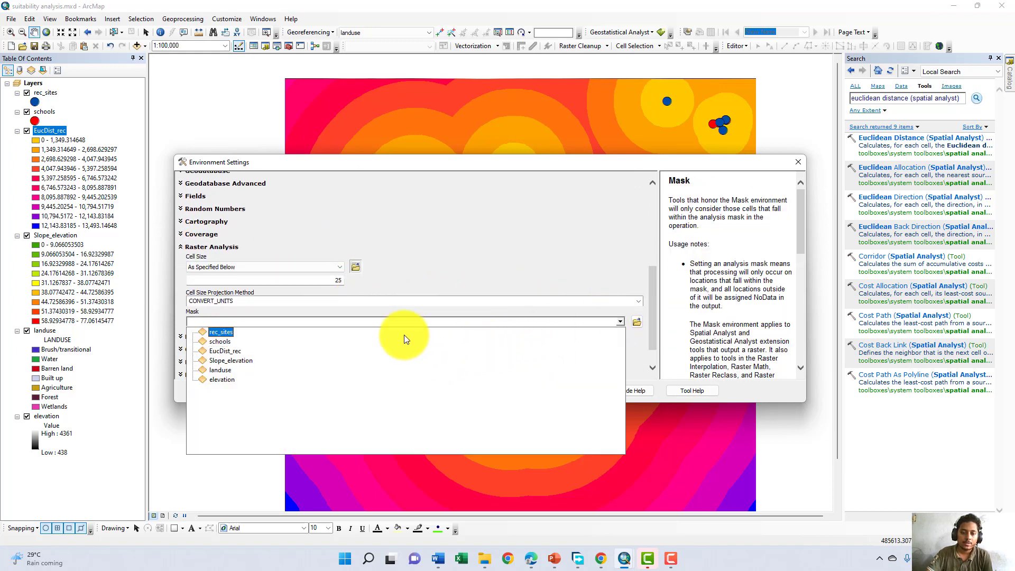
left_click(388, 368)
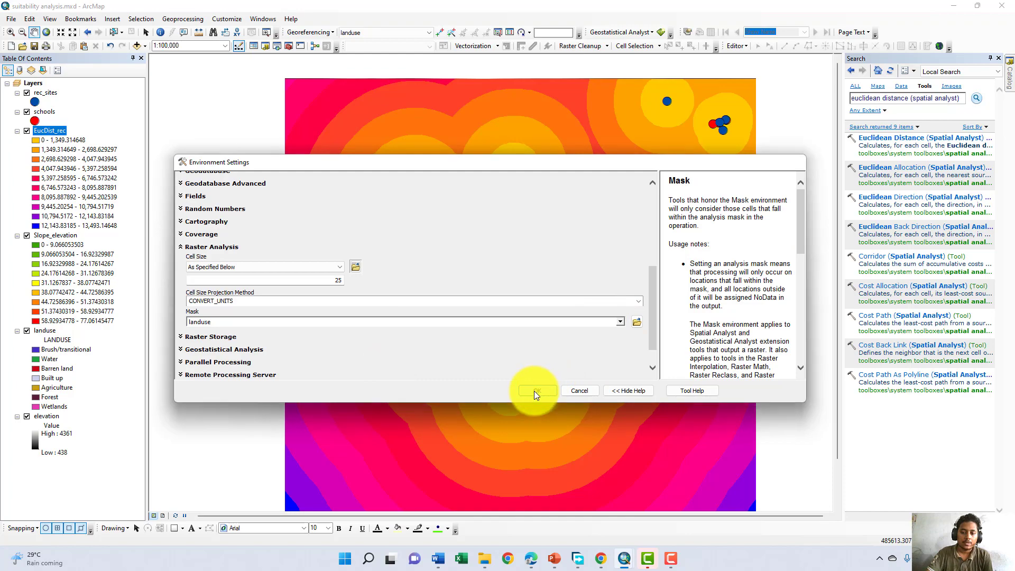
left_click(537, 390)
left_click(500, 388)
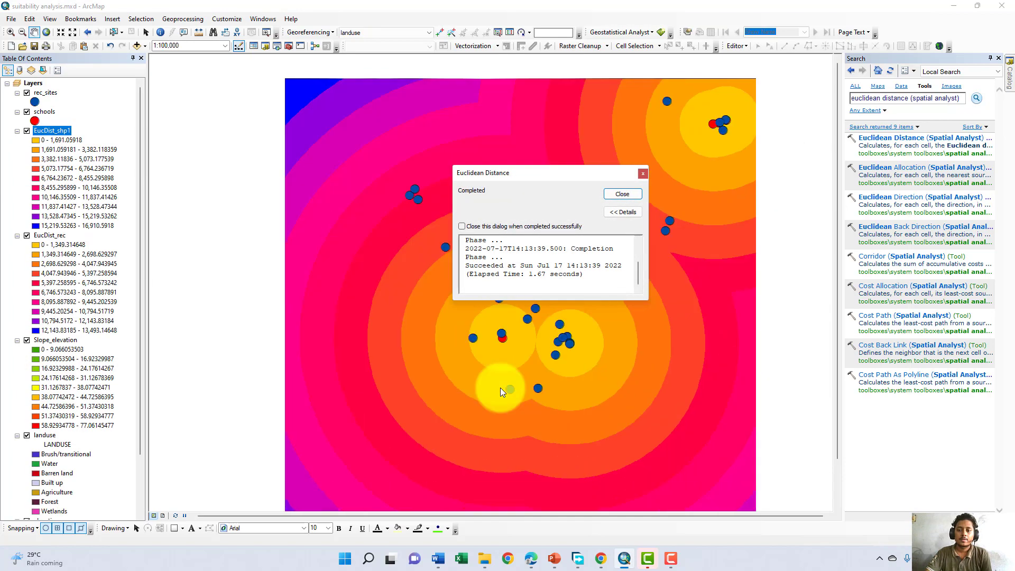
left_click(635, 193)
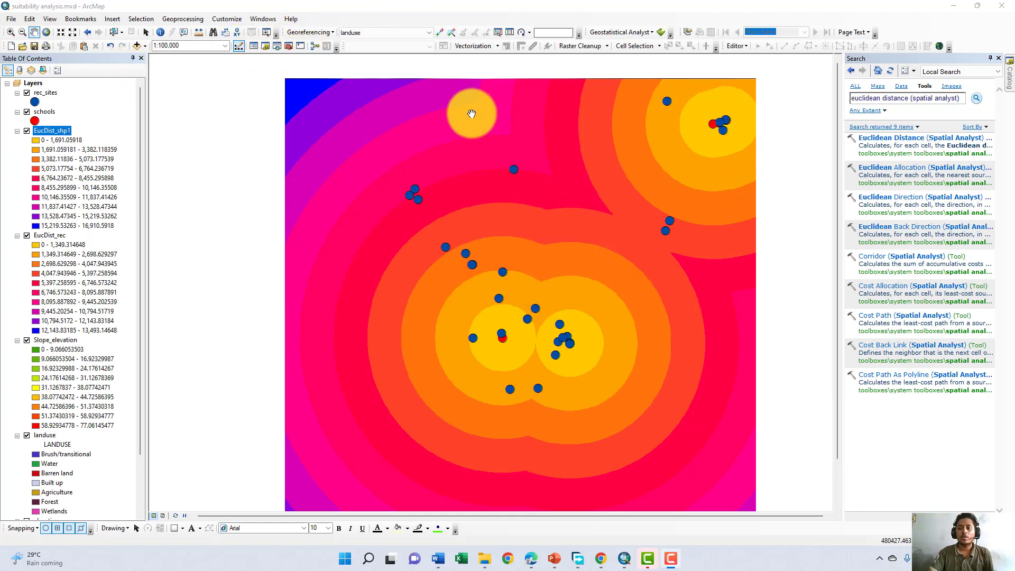
left_click(906, 99)
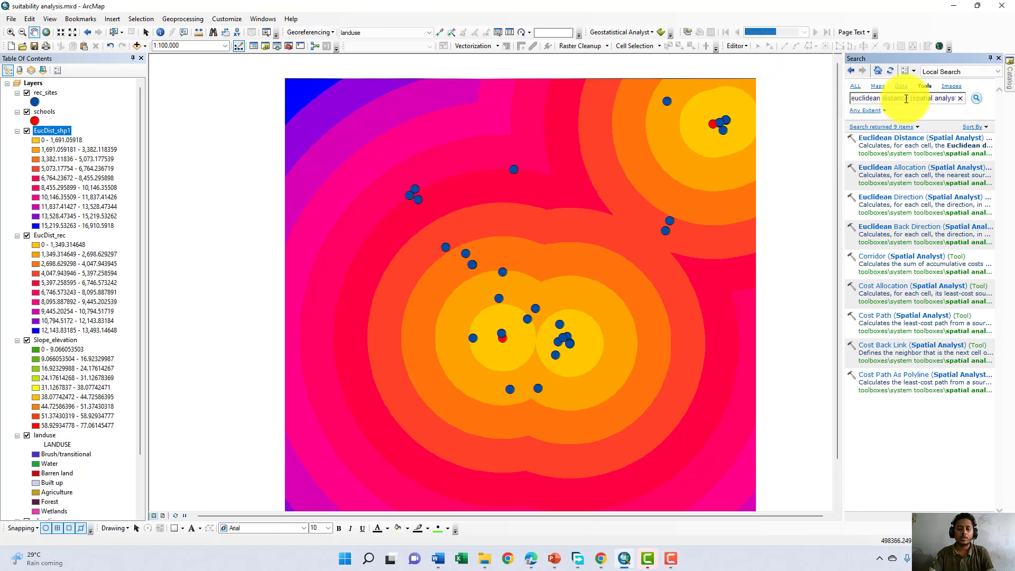
Step: Search for 'reclassify' and launch the Spatial Analyst Reclassify tool
left_click(906, 99)
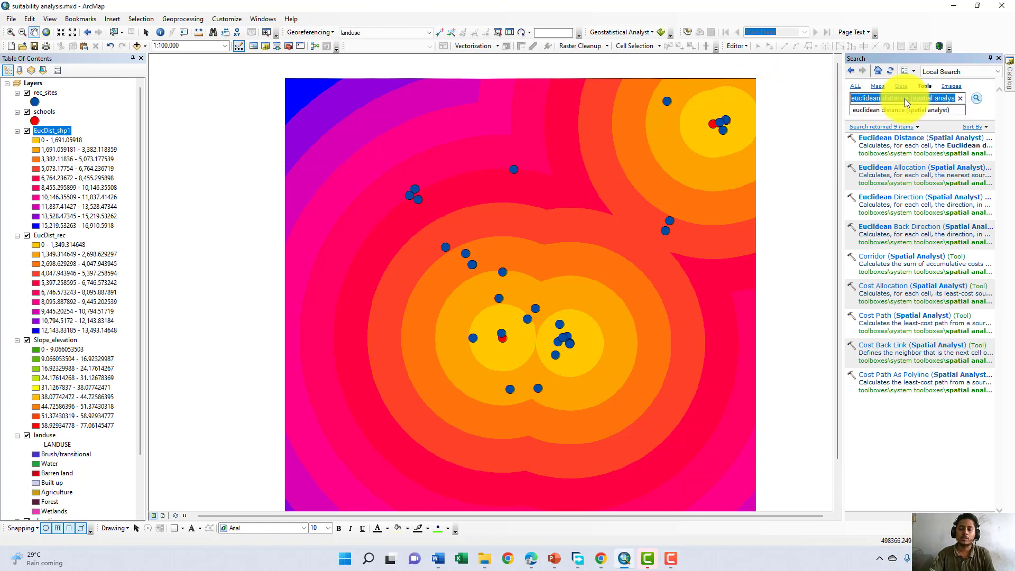
type("r")
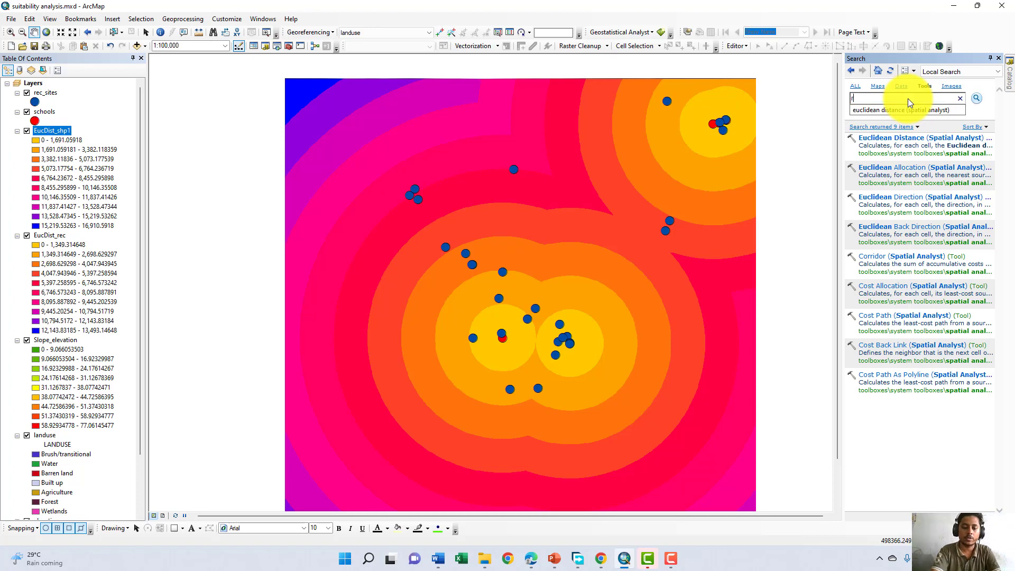
type("ecl")
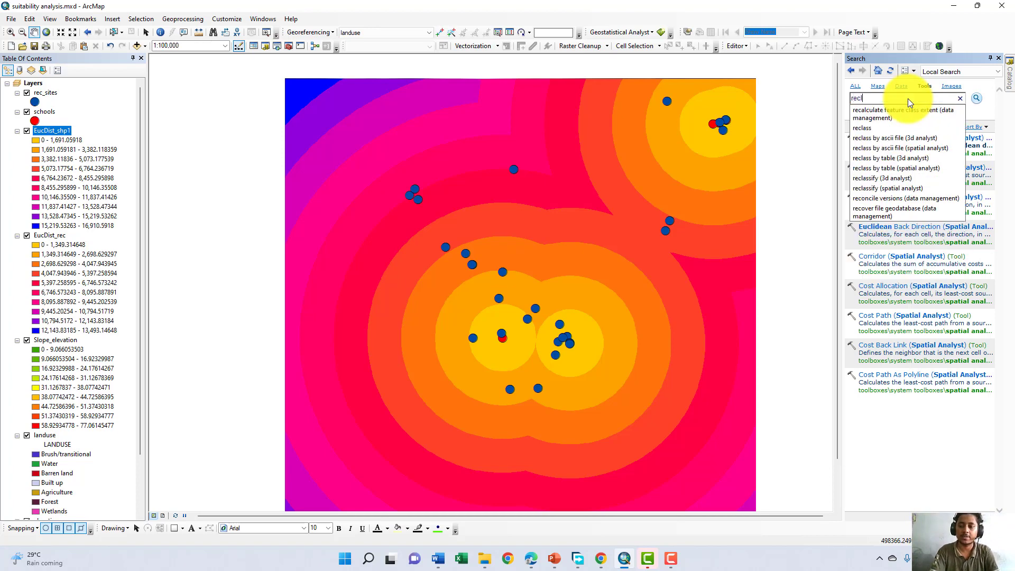
type("ass")
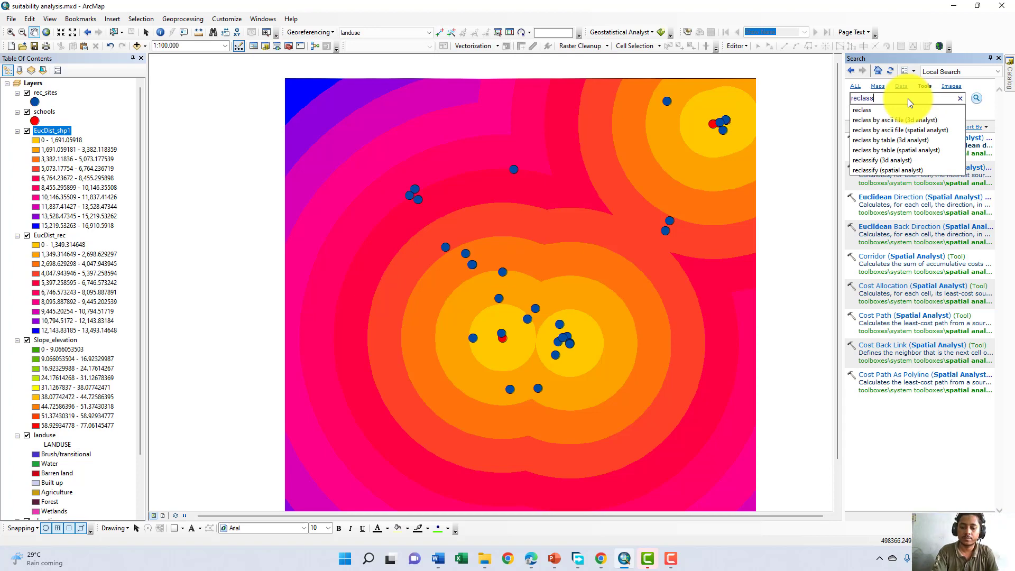
type("if")
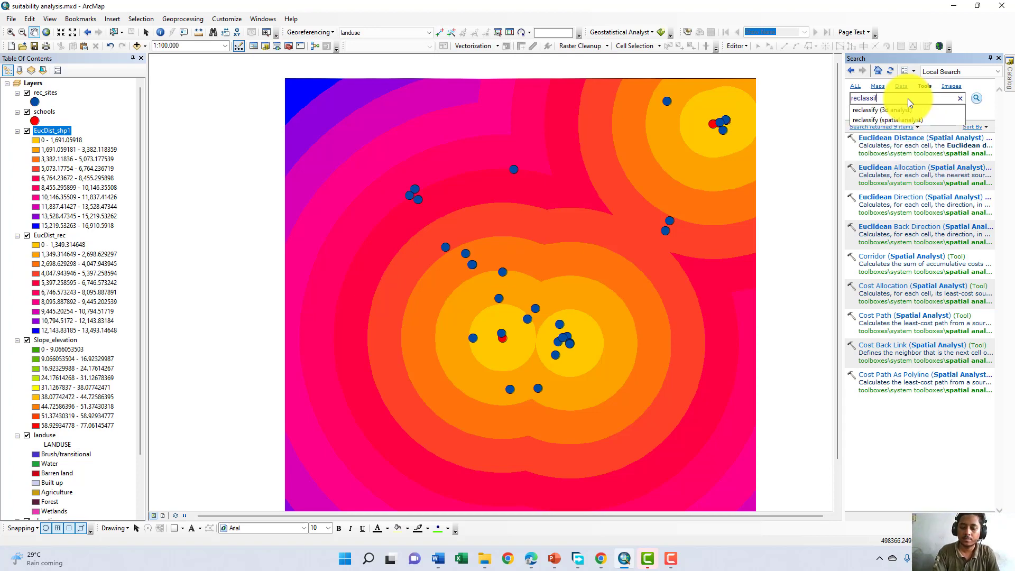
key("Return")
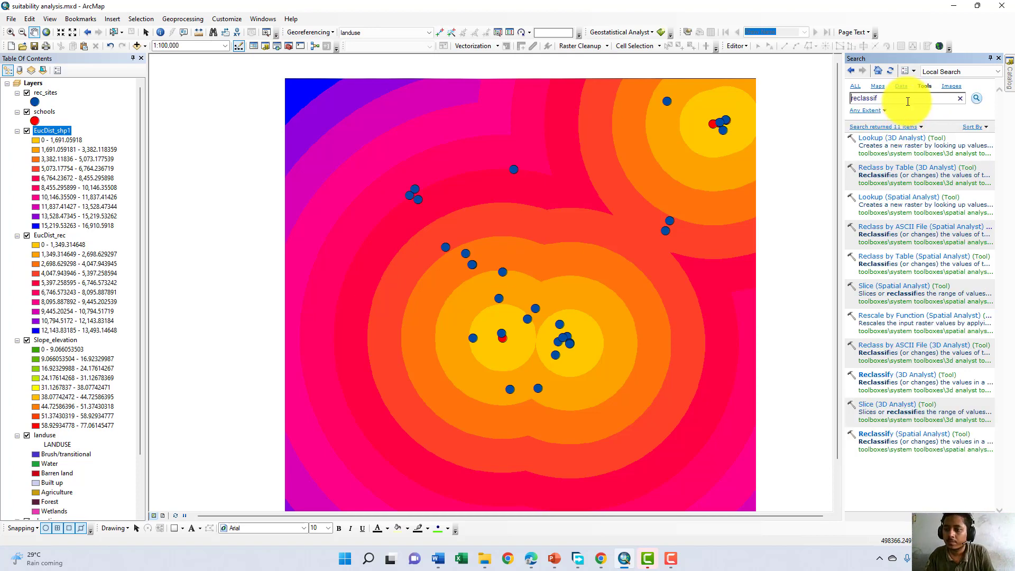
type("y")
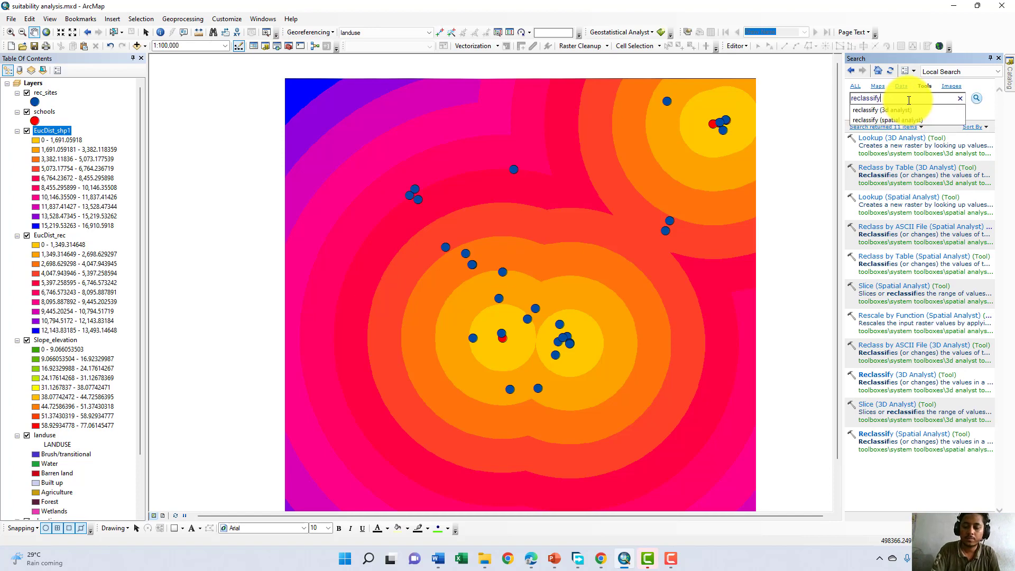
key("Return")
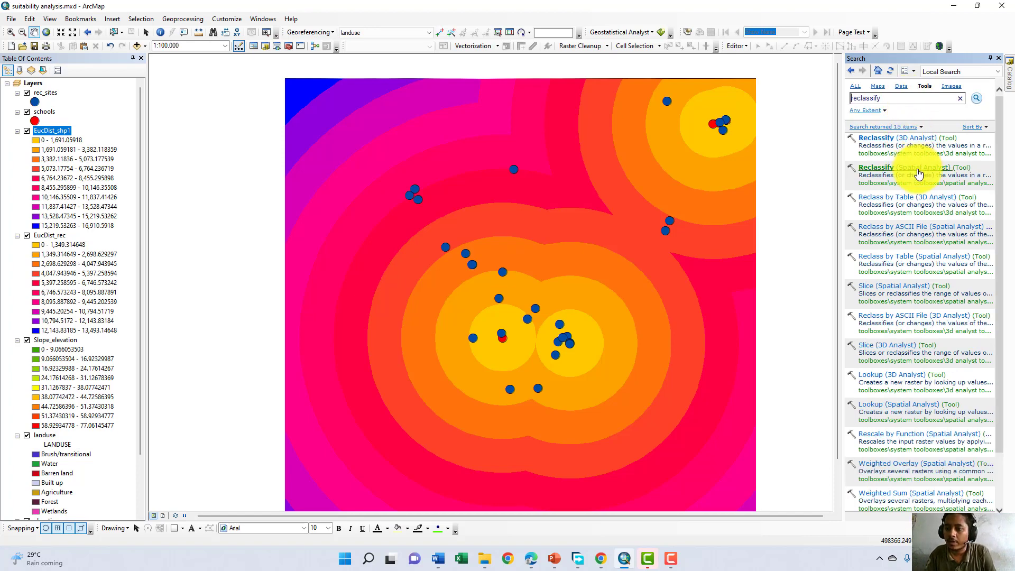
left_click(898, 167)
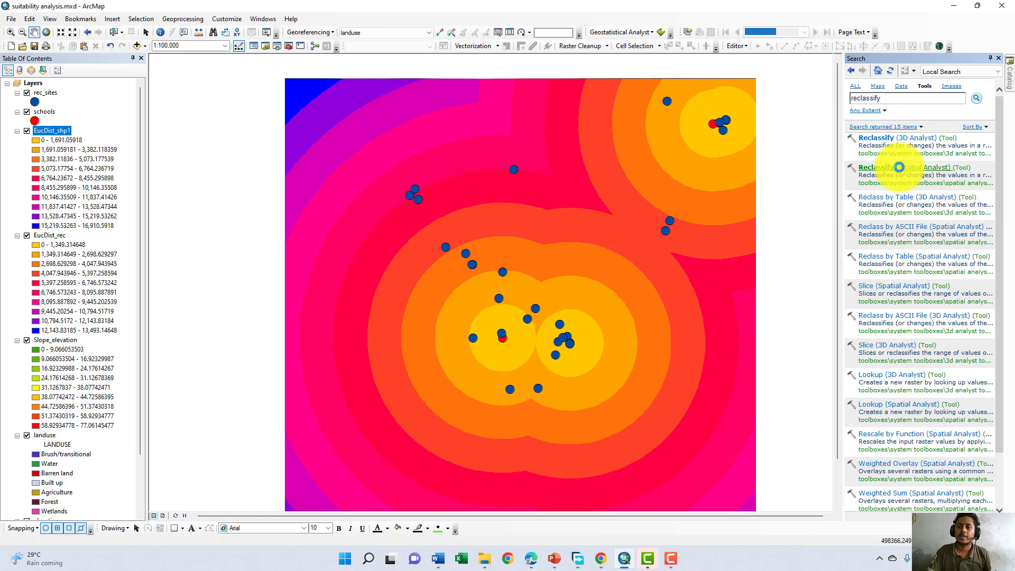
left_click_drag(903, 170, 901, 168)
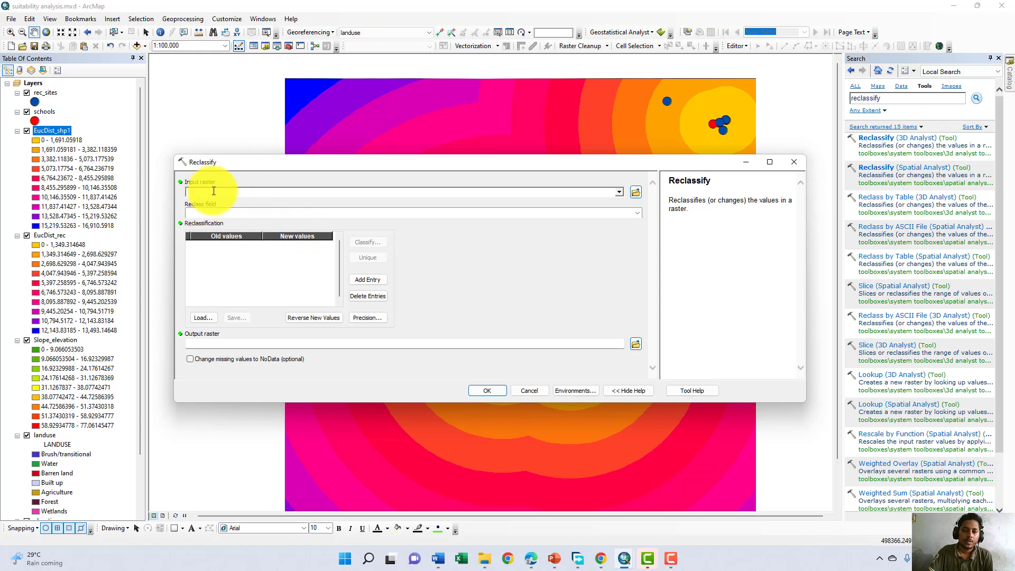
Step: Choose Slope_elevation as the raster to reclassify
left_click(619, 191)
left_click(620, 191)
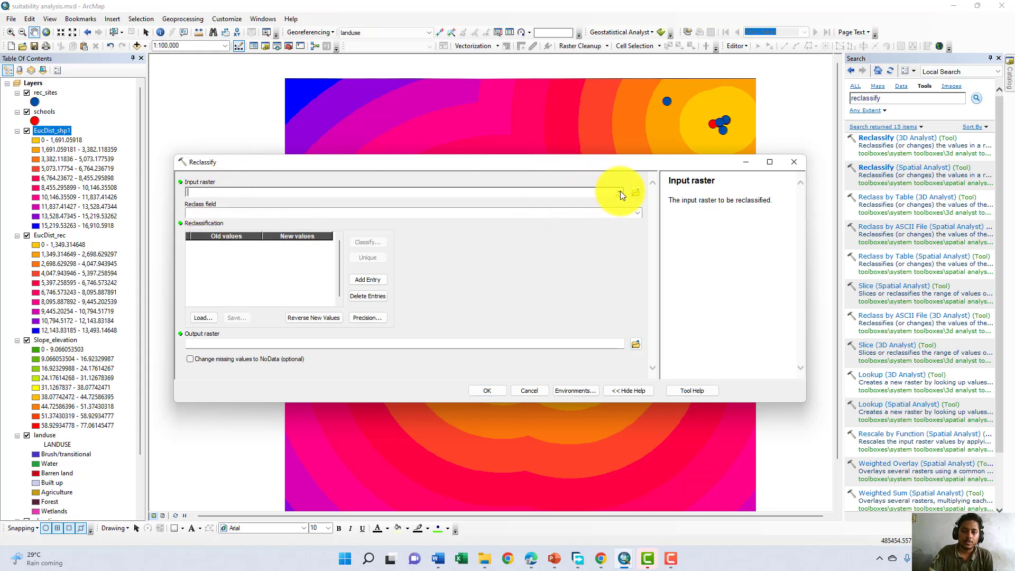
left_click(620, 191)
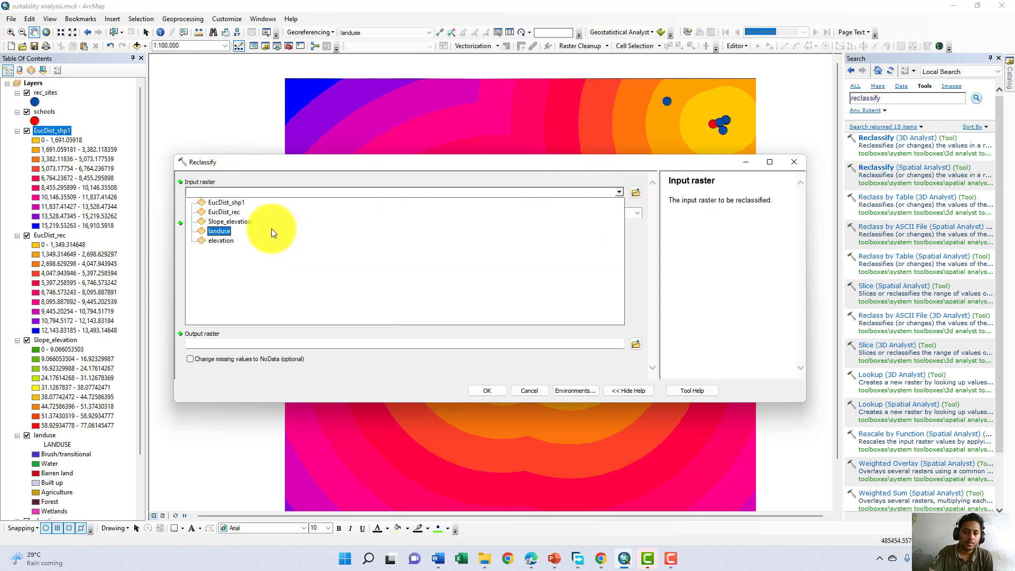
left_click(256, 221)
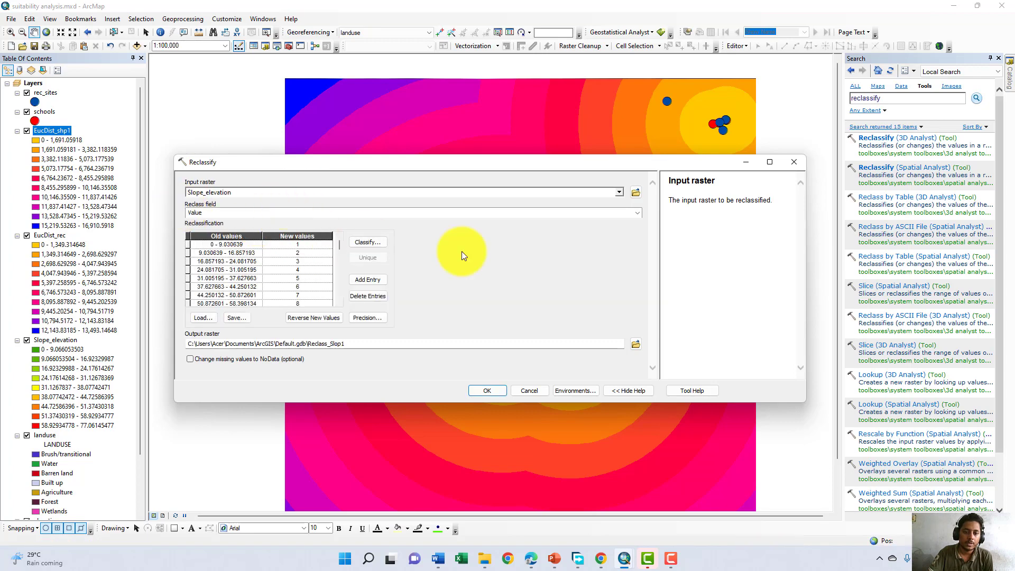
Step: Classify into 10 Equal Interval classes, reverse new values, and run to create Reclass_Slop1
left_click(383, 241)
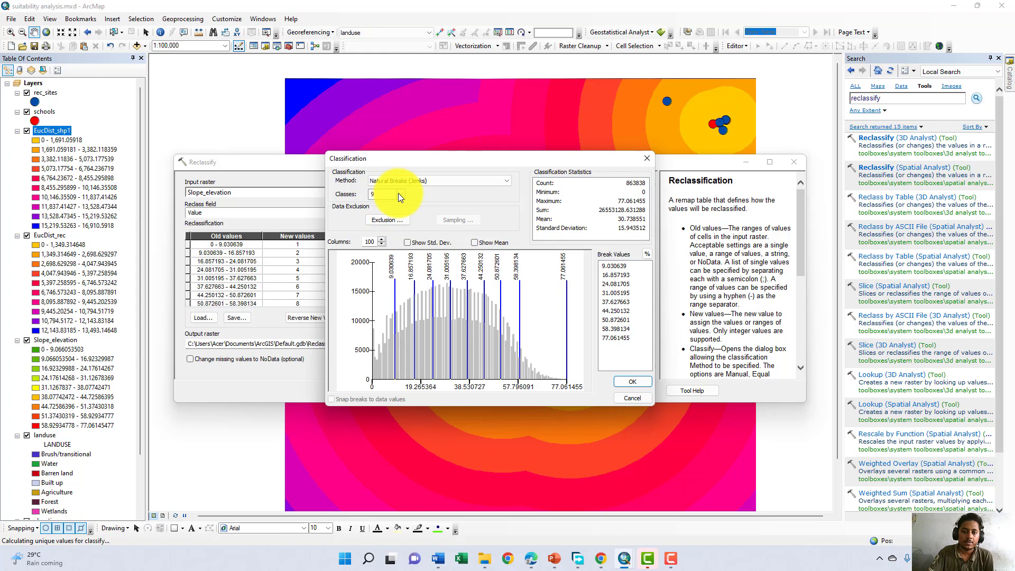
left_click(398, 193)
left_click(395, 252)
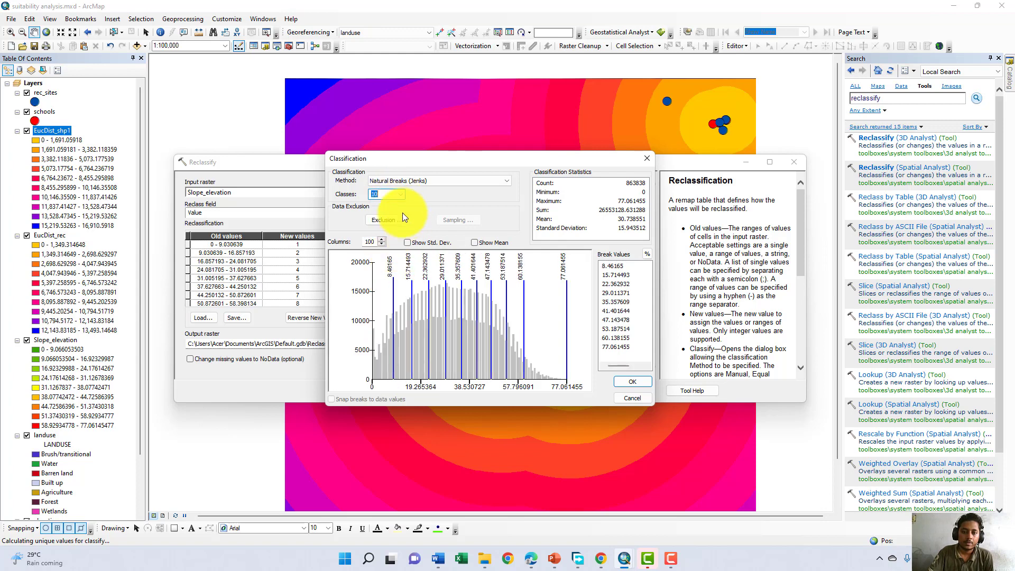
left_click(483, 179)
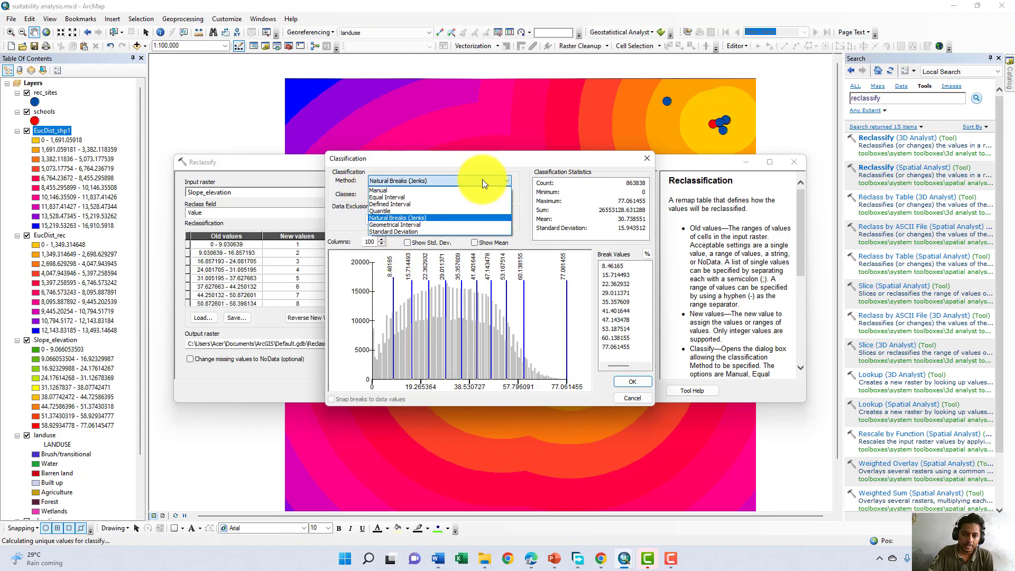
left_click(471, 196)
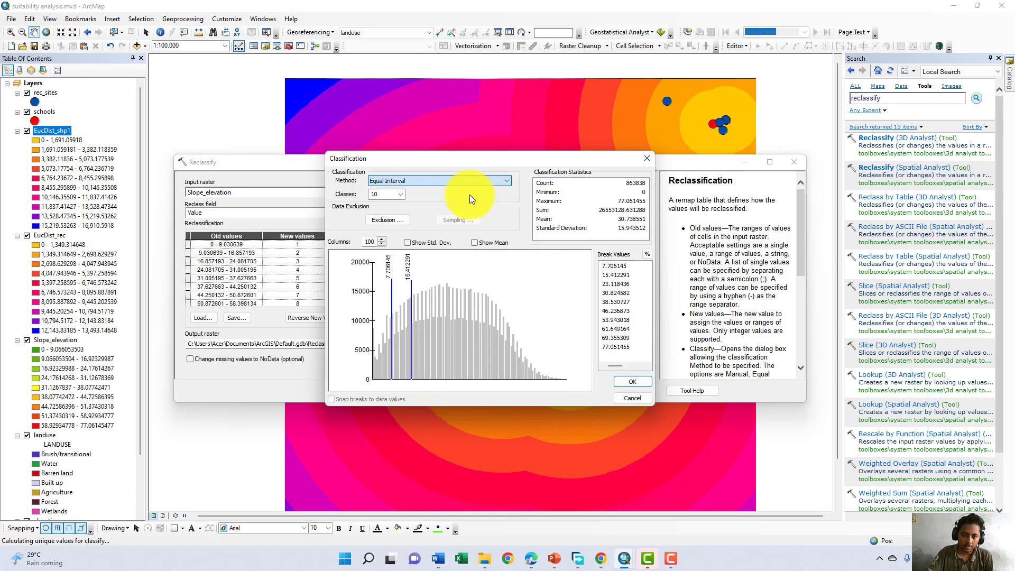
left_click(634, 382)
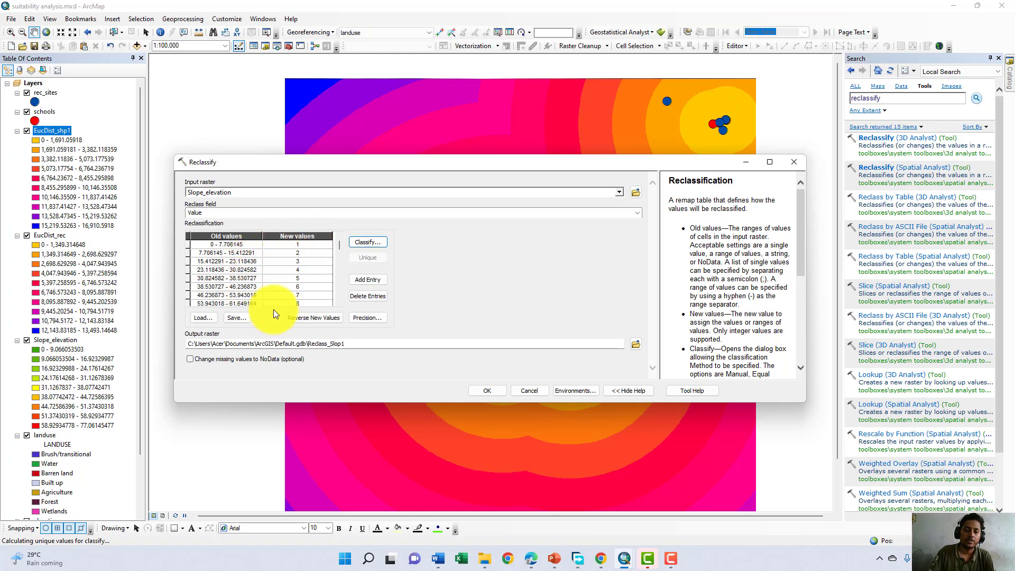
left_click(297, 319)
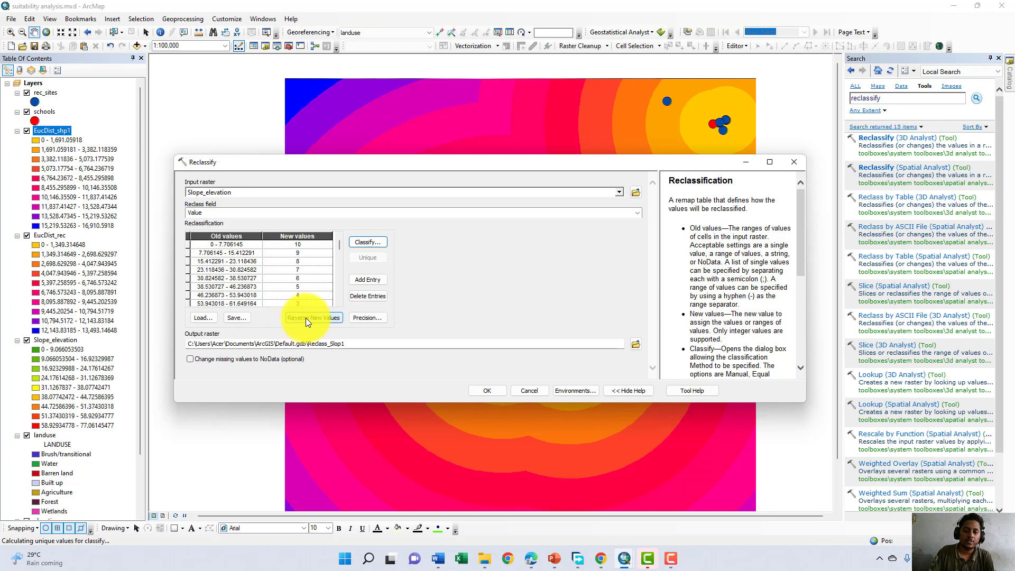
left_click(487, 391)
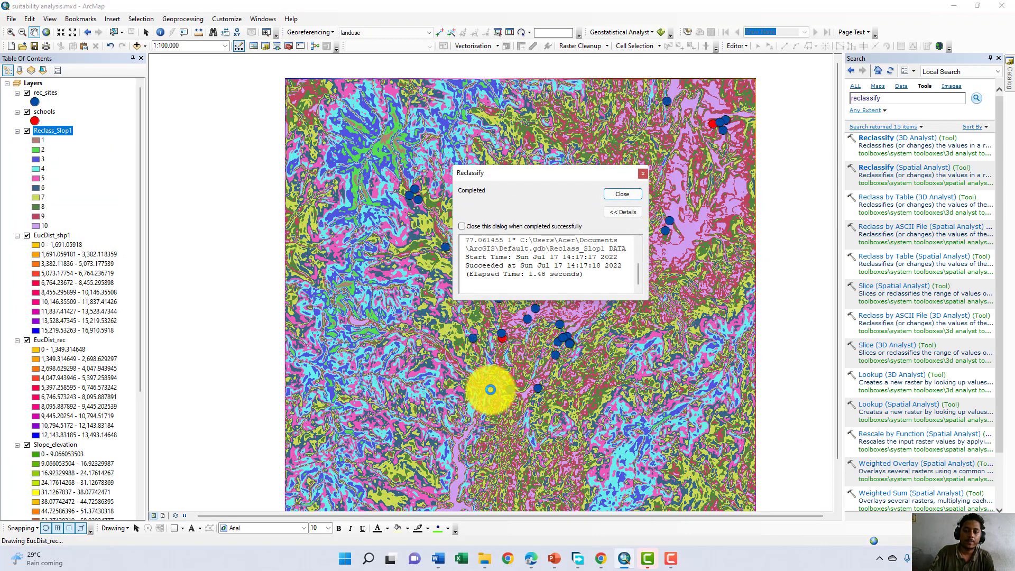
Step: Try recolouring class 10 of Reclass_Slop1 with the colour picker
left_click(621, 194)
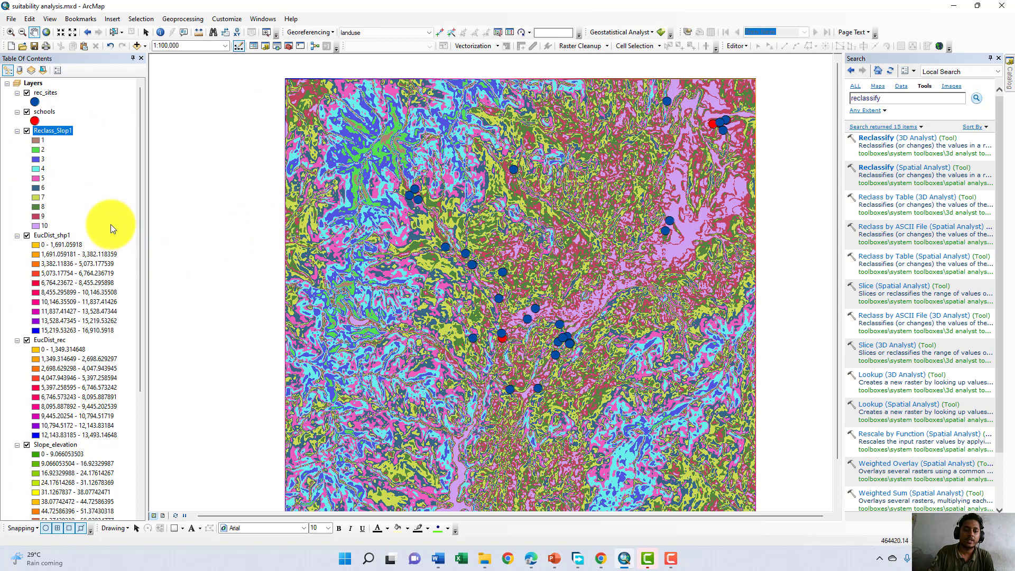
left_click(35, 224)
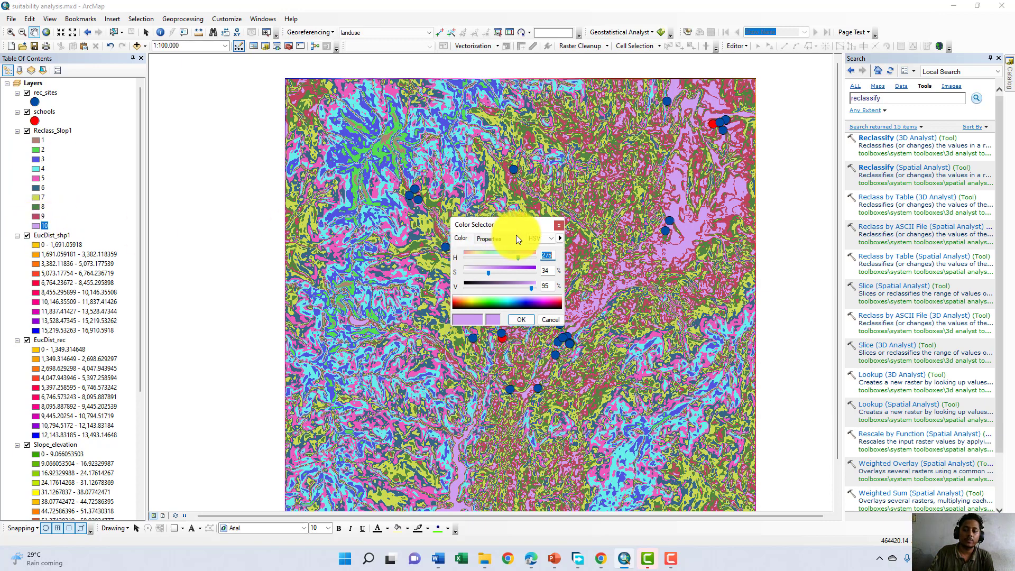
left_click(558, 227)
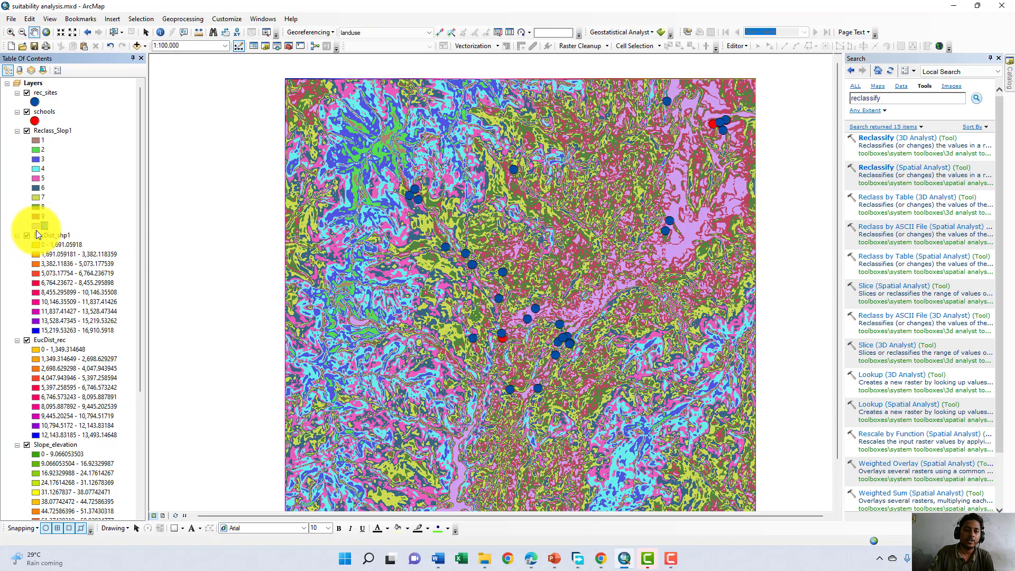
left_click(36, 226)
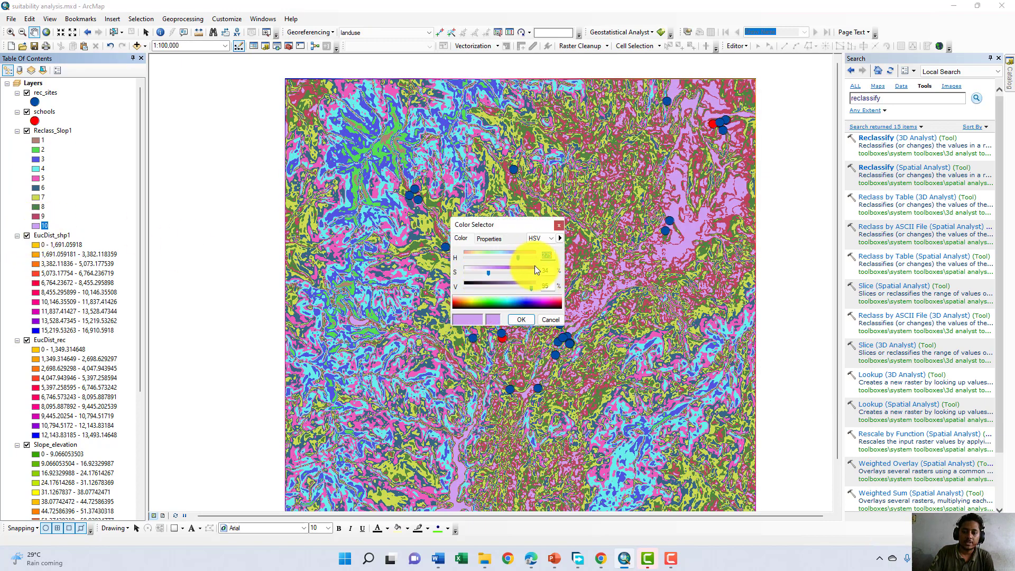
left_click(550, 239)
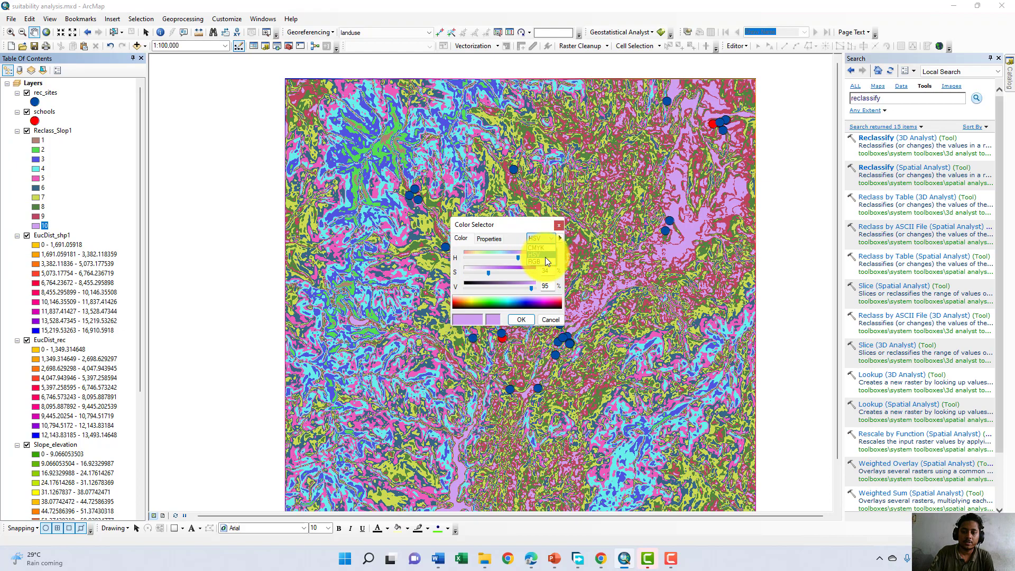
left_click(558, 225)
Step: Set value 10 to red in Reclass_Slop1's Symbology properties
right_click(42, 132)
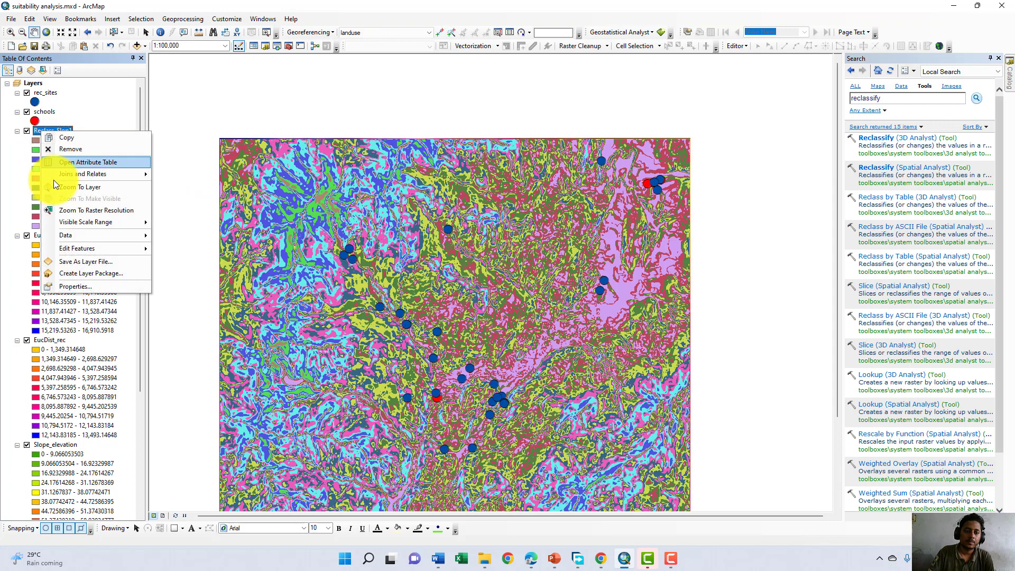
left_click(81, 286)
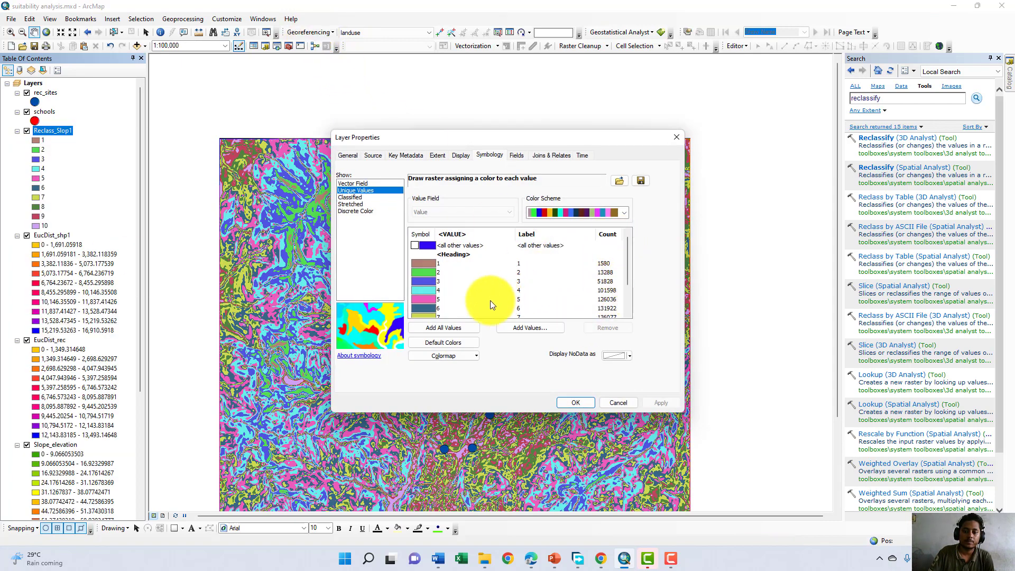
scroll(417, 310, "down", 2)
left_click(428, 308)
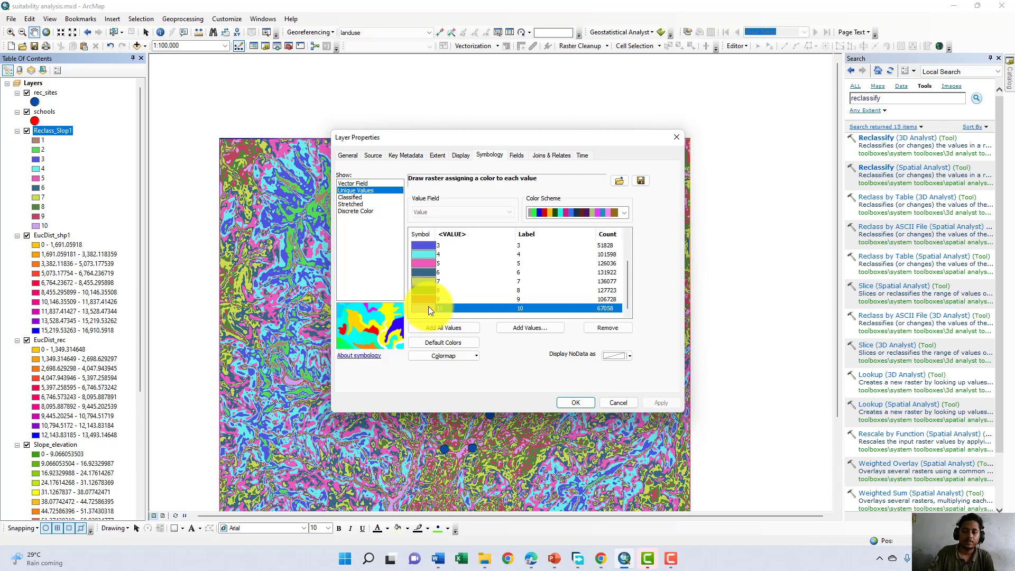
left_click(426, 307)
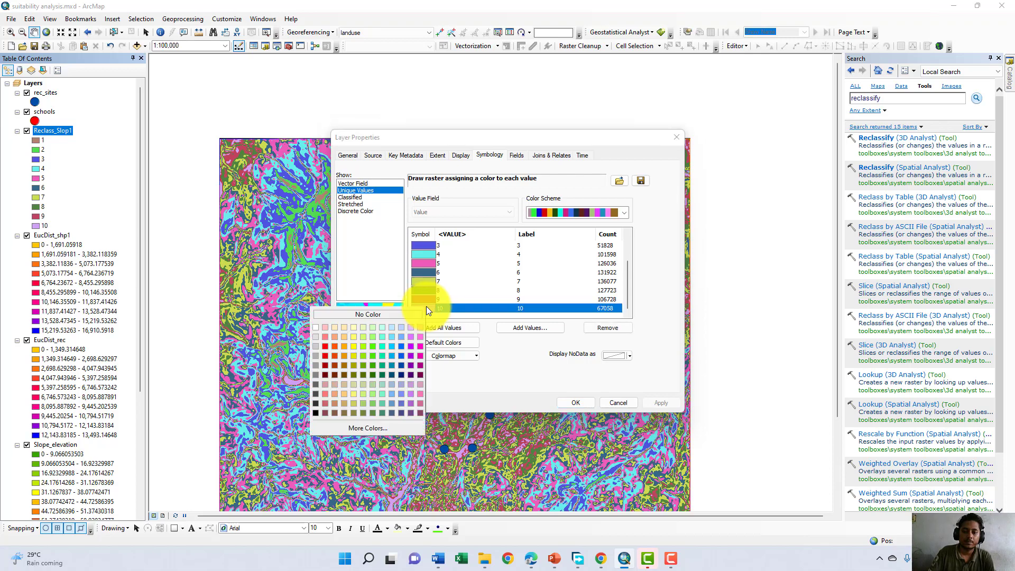
left_click(325, 349)
left_click(579, 402)
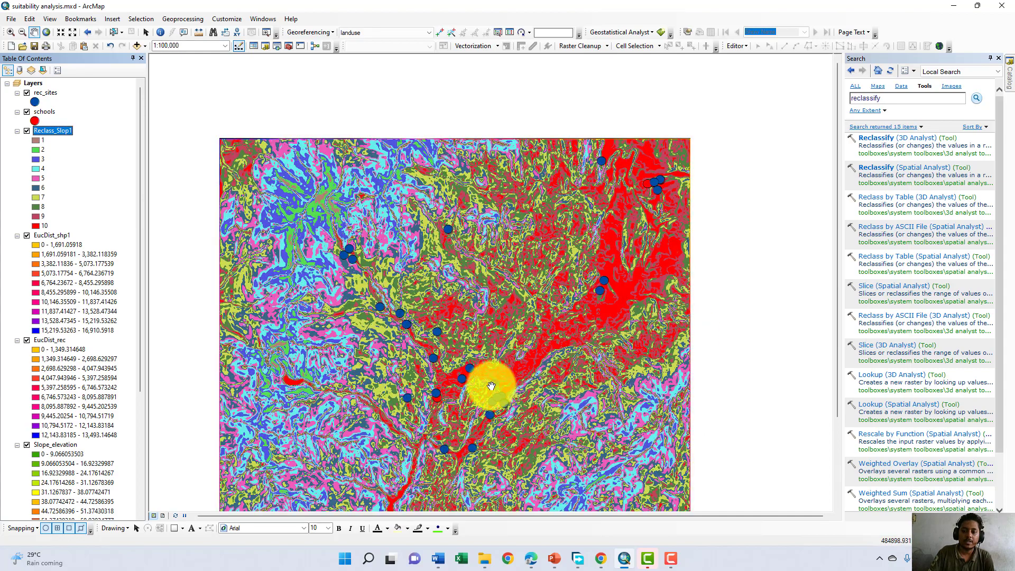
Step: Zoom and pan to centre the raster, then reopen the Reclassify tool
scroll(494, 403, "down", 2)
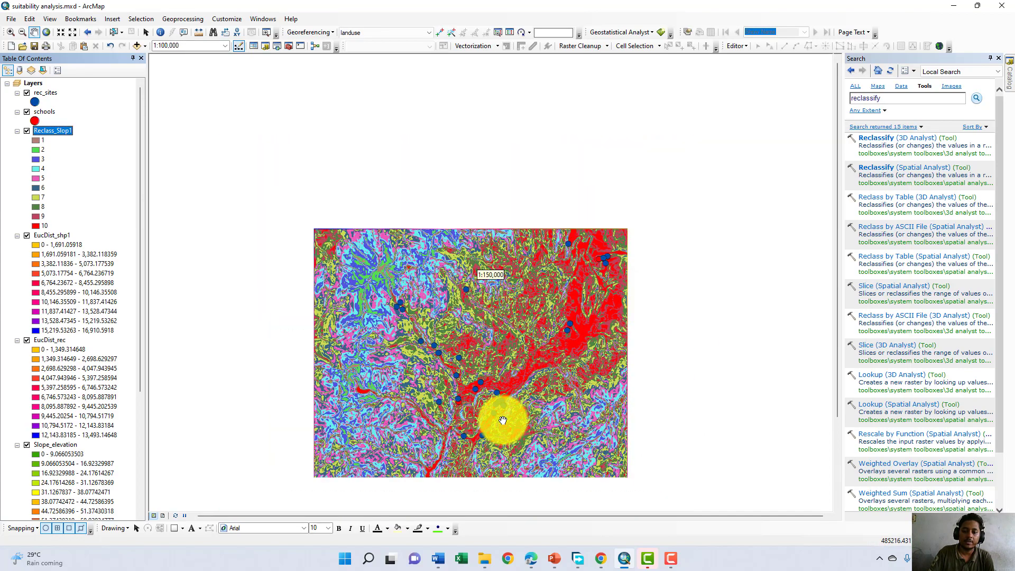
left_click_drag(503, 420, 510, 338)
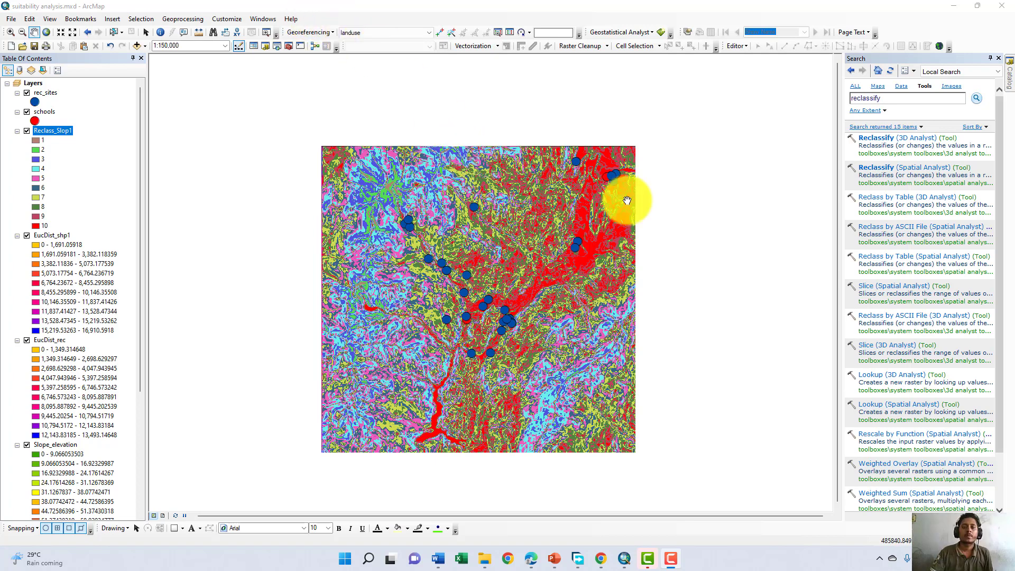
scroll(117, 224, "down", 1)
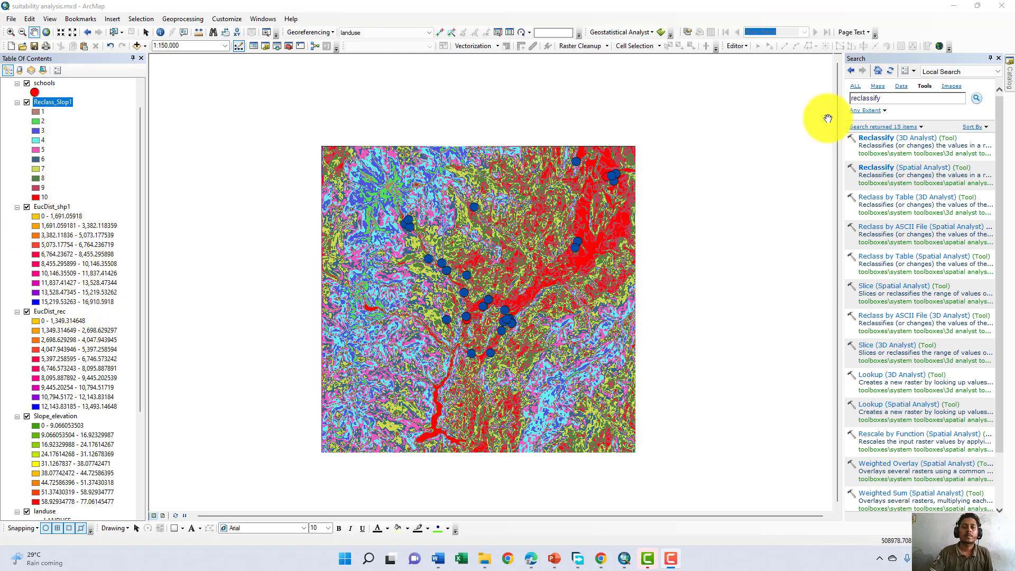
left_click(899, 139)
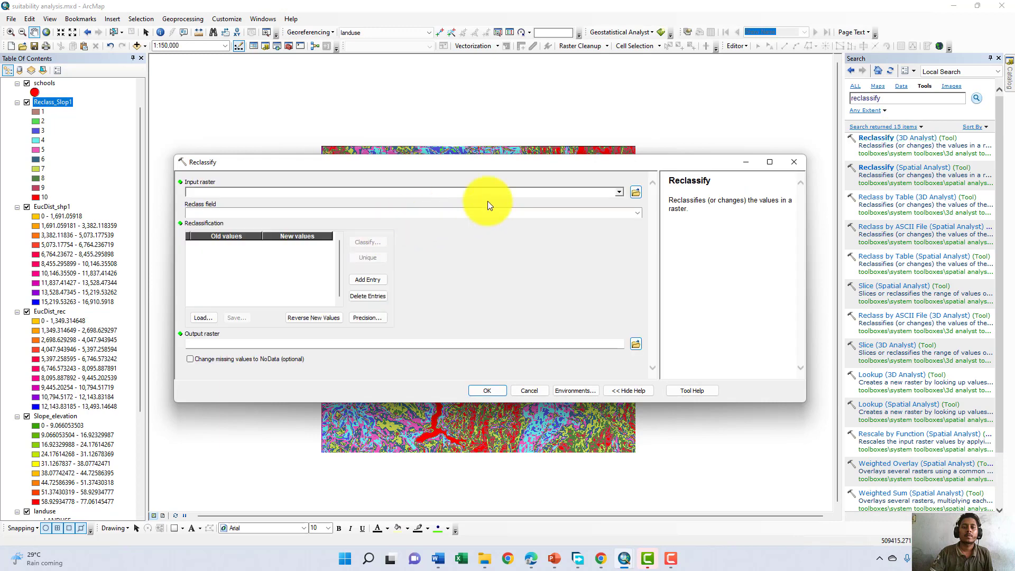
Step: Choose EucDist_shp1 and classify it into 10 Equal Interval classes
left_click(619, 192)
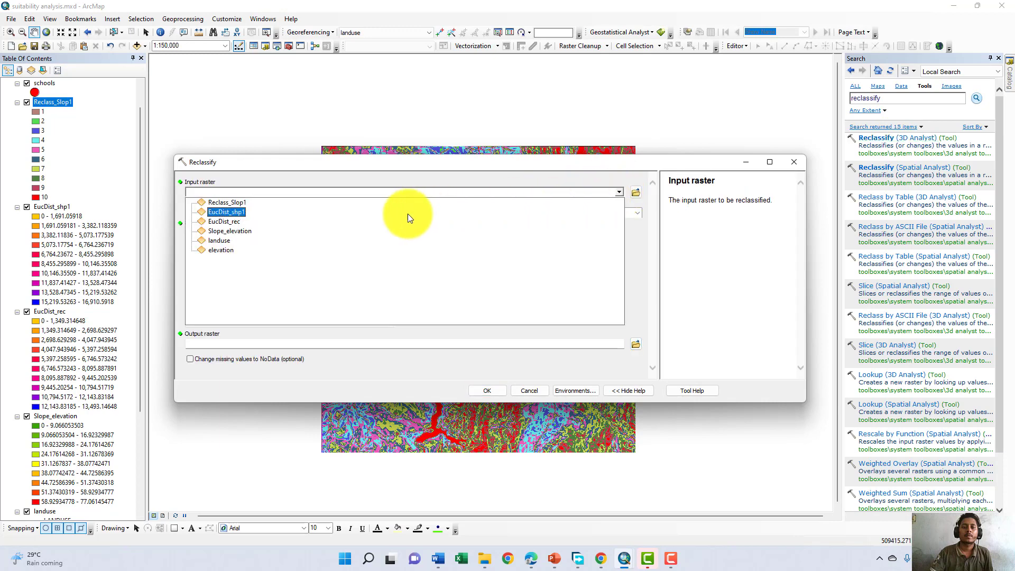
left_click(268, 211)
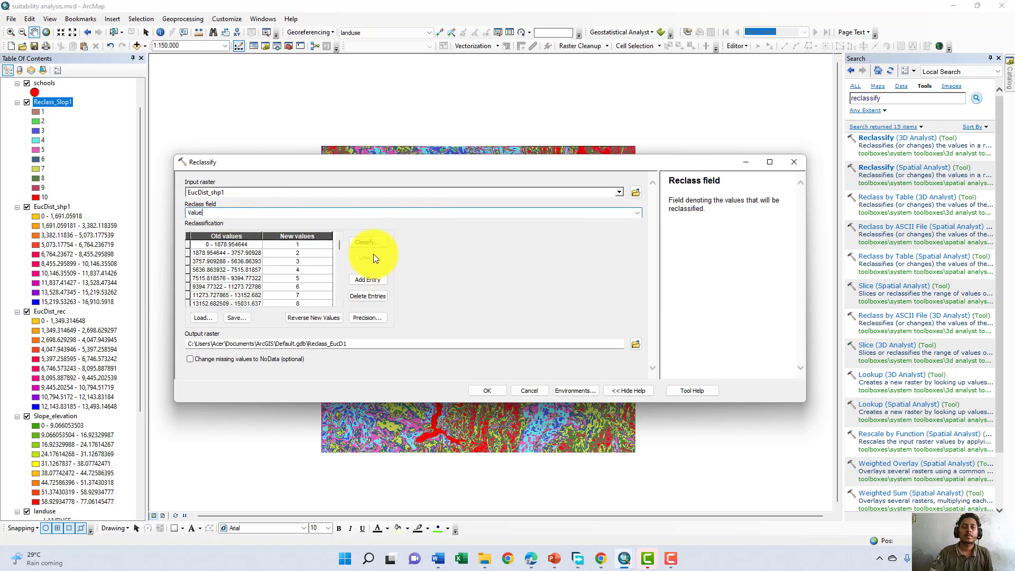
left_click(367, 241)
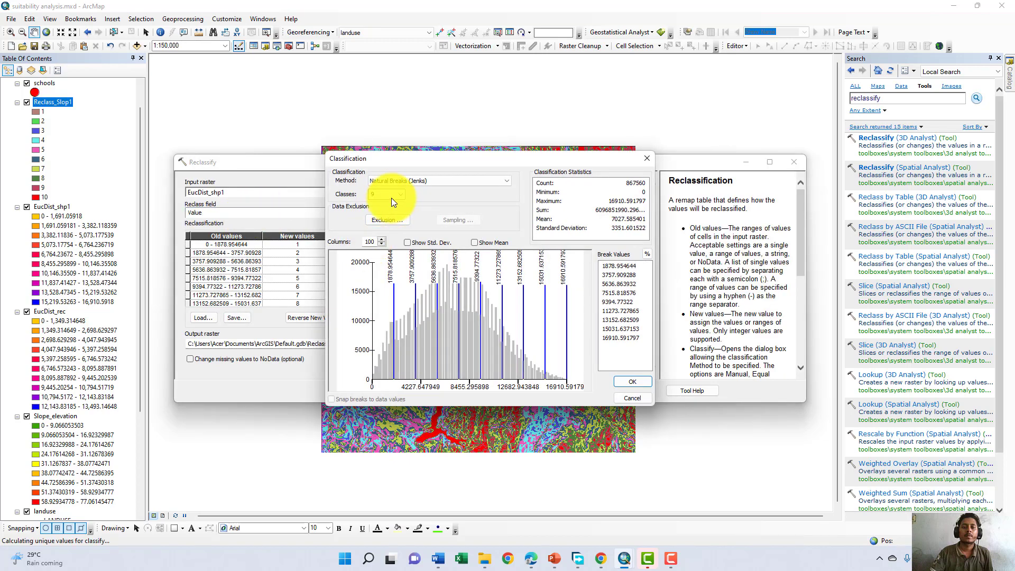
left_click(402, 195)
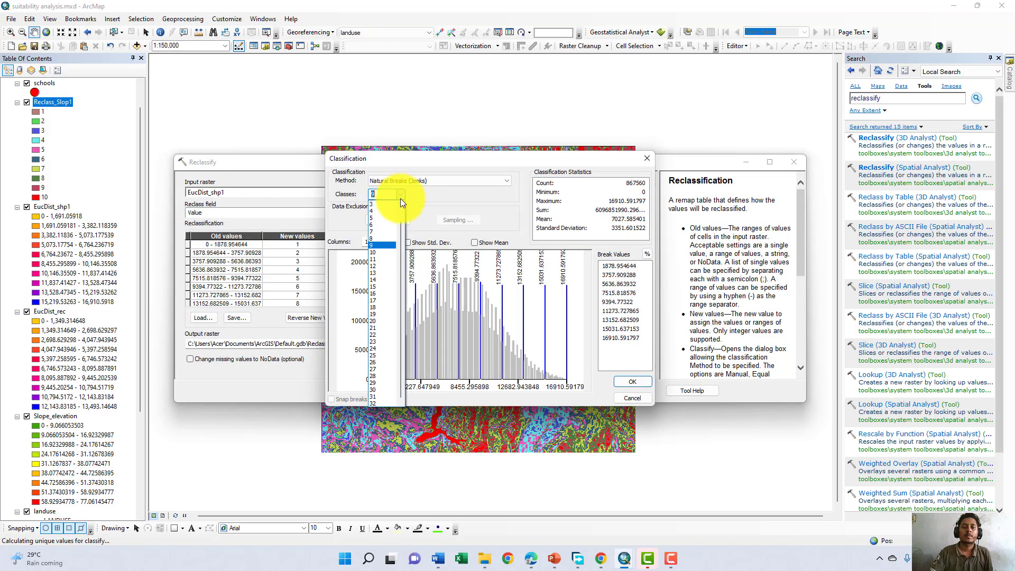
left_click(393, 251)
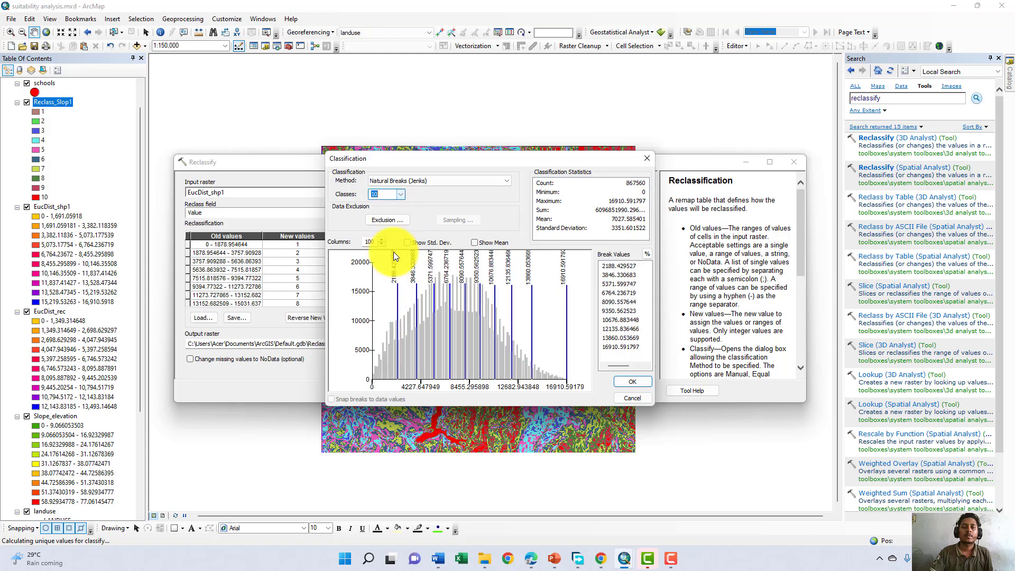
left_click(505, 179)
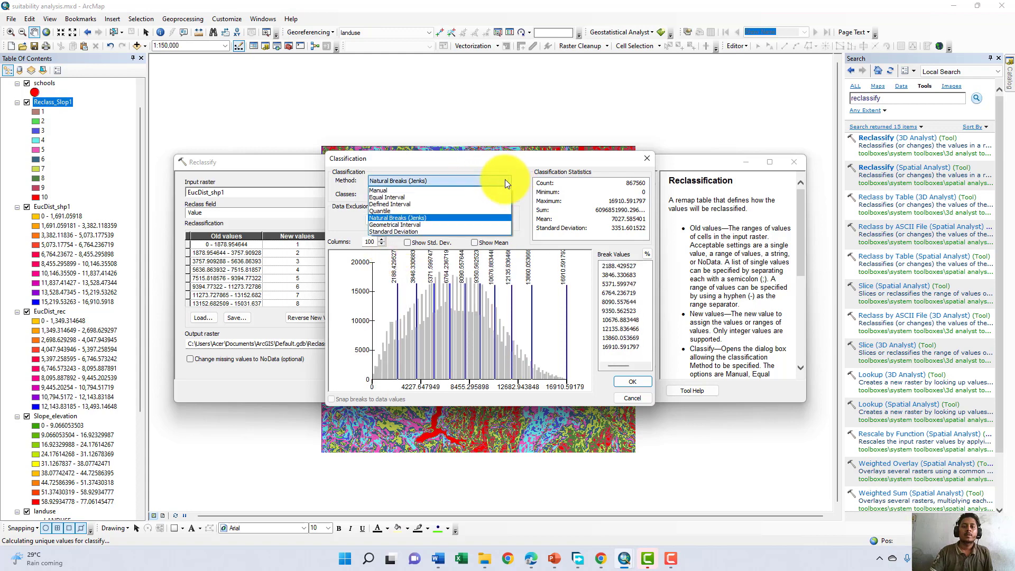
left_click(478, 198)
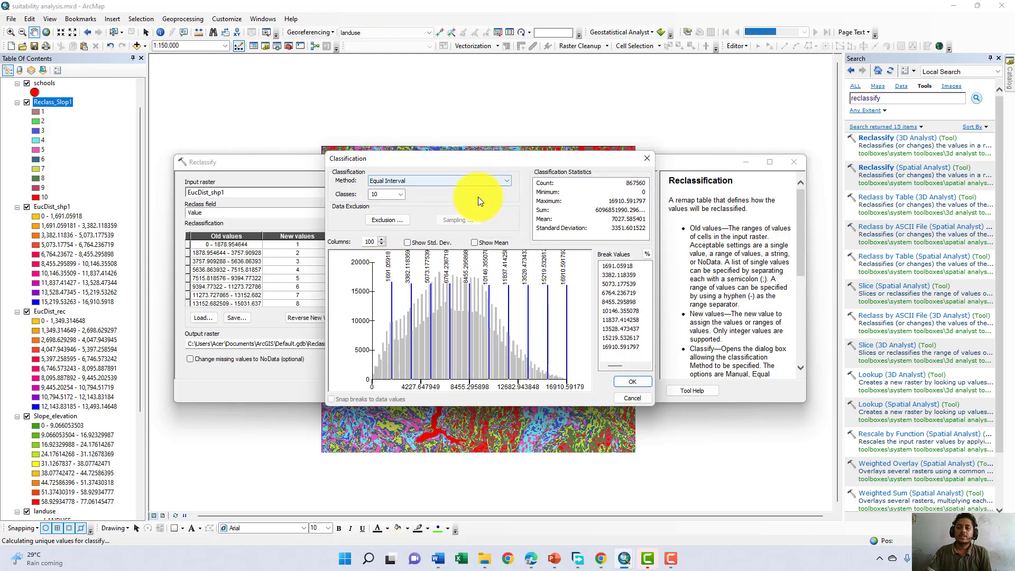
left_click(633, 381)
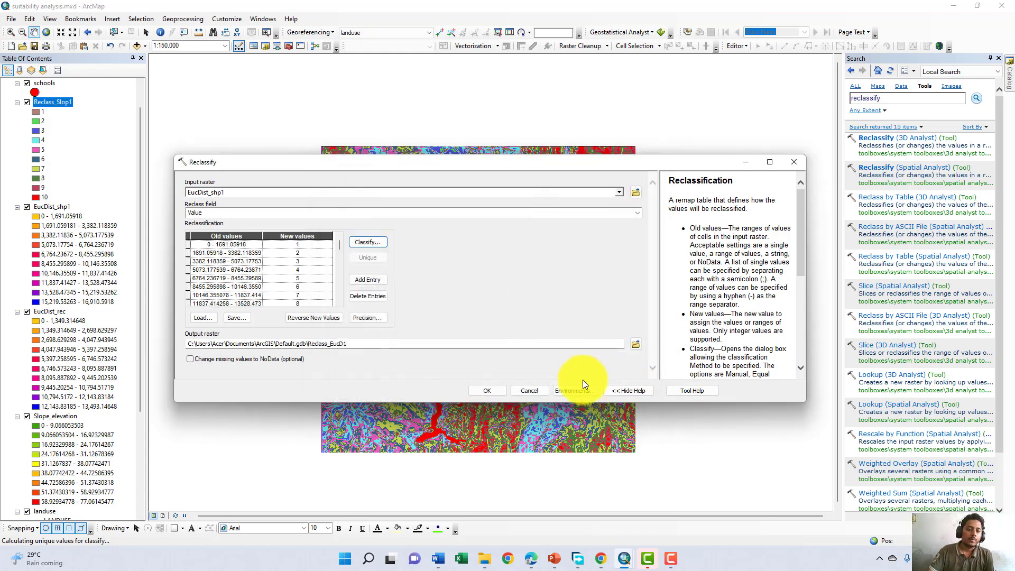
Step: Reverse the new values, run the reclassification to Reclass_EucD1, and close the tool
left_click(302, 319)
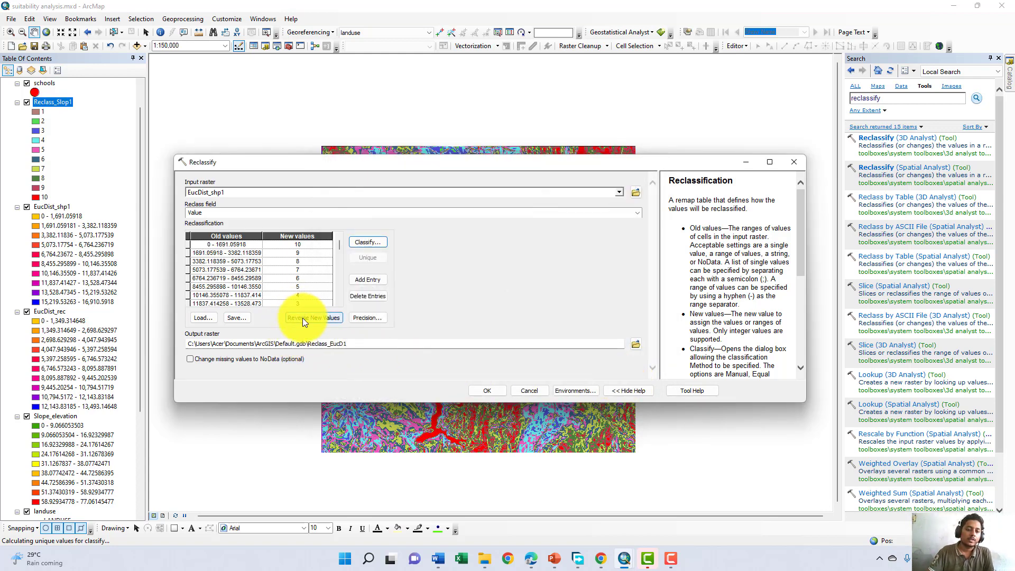
left_click(488, 389)
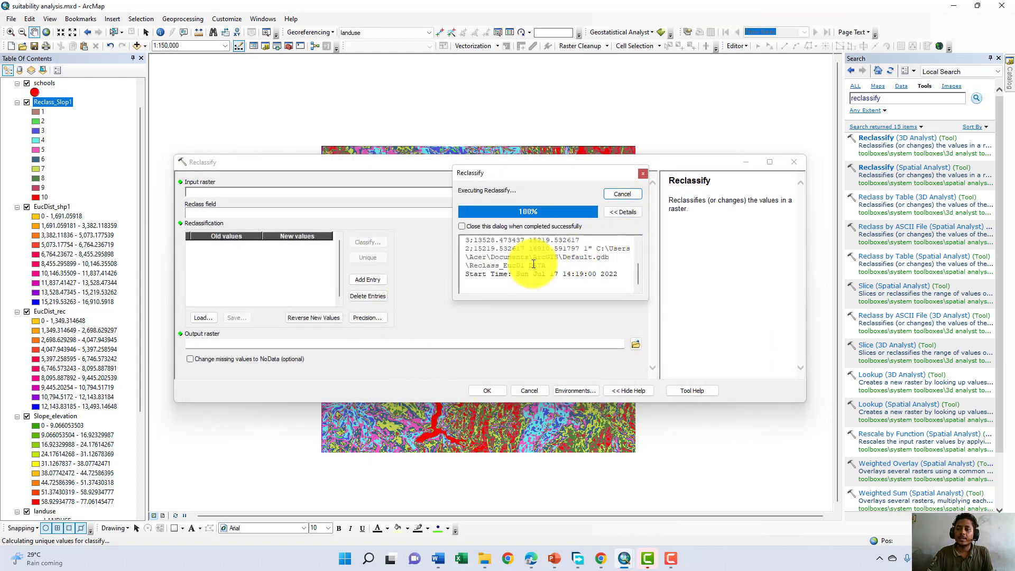
left_click(624, 194)
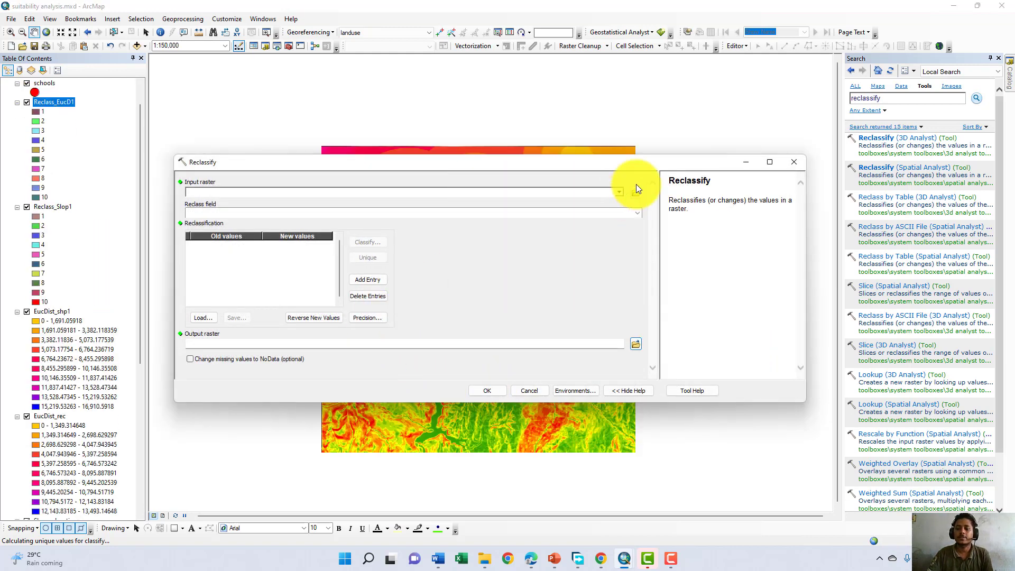
left_click(793, 162)
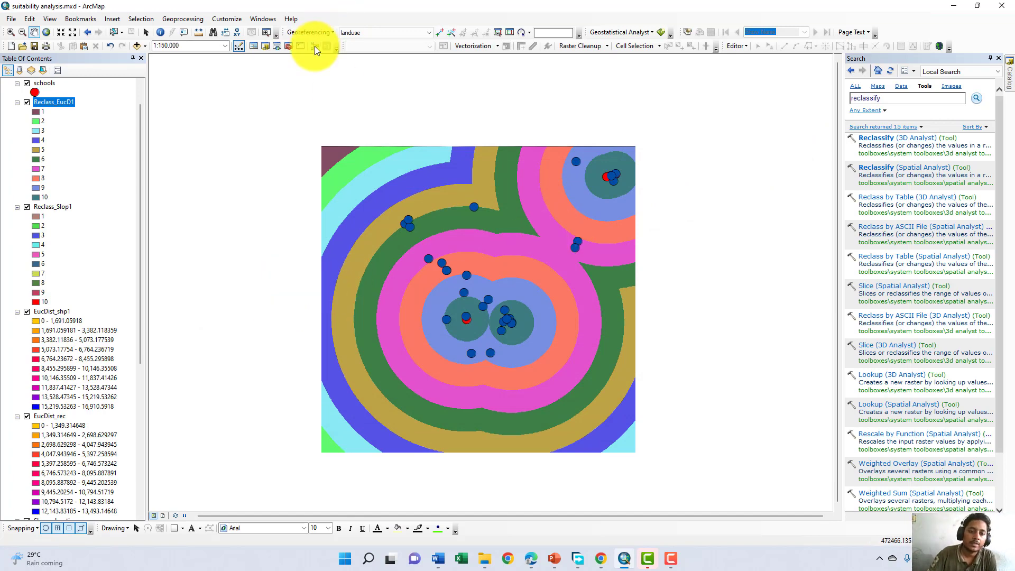
Step: Reclassify EucDist_rec into 10 Equal Interval classes
left_click(910, 139)
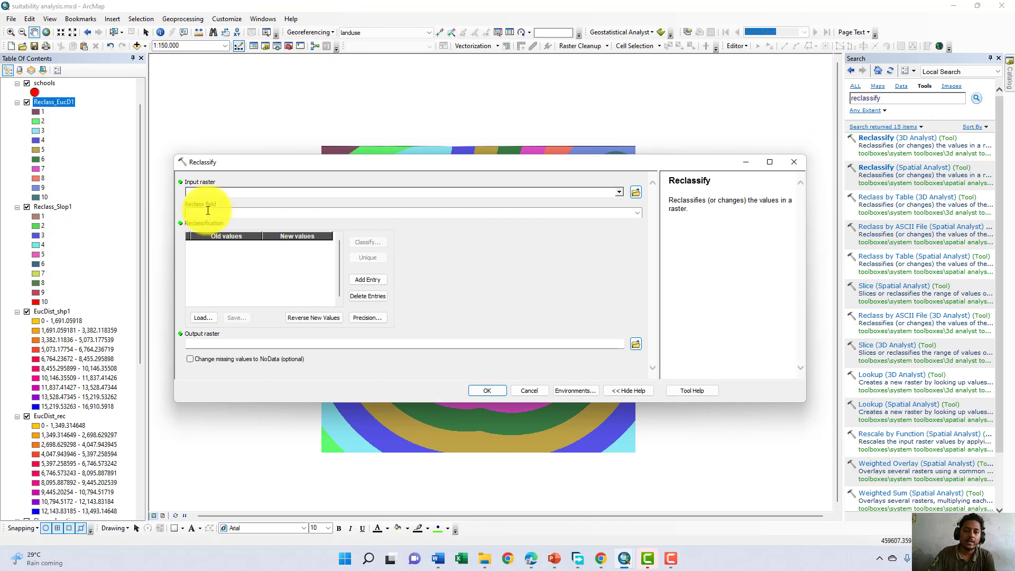
left_click(619, 191)
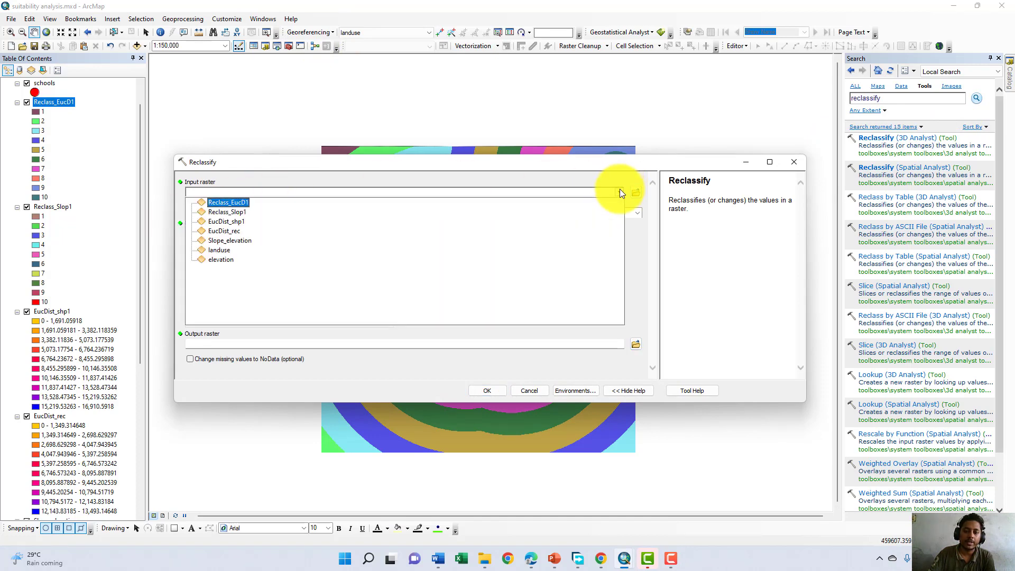
left_click(268, 231)
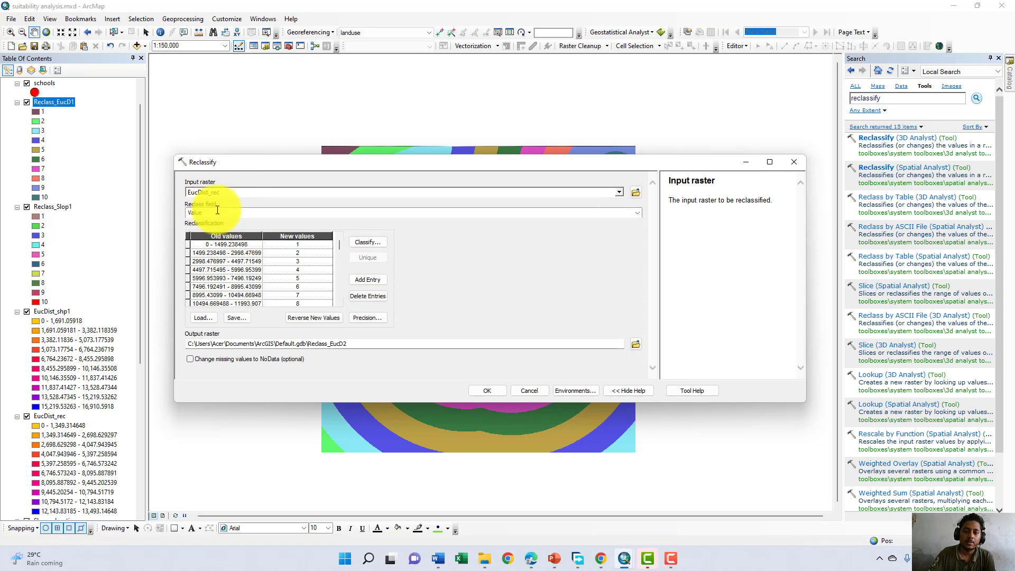
left_click(373, 243)
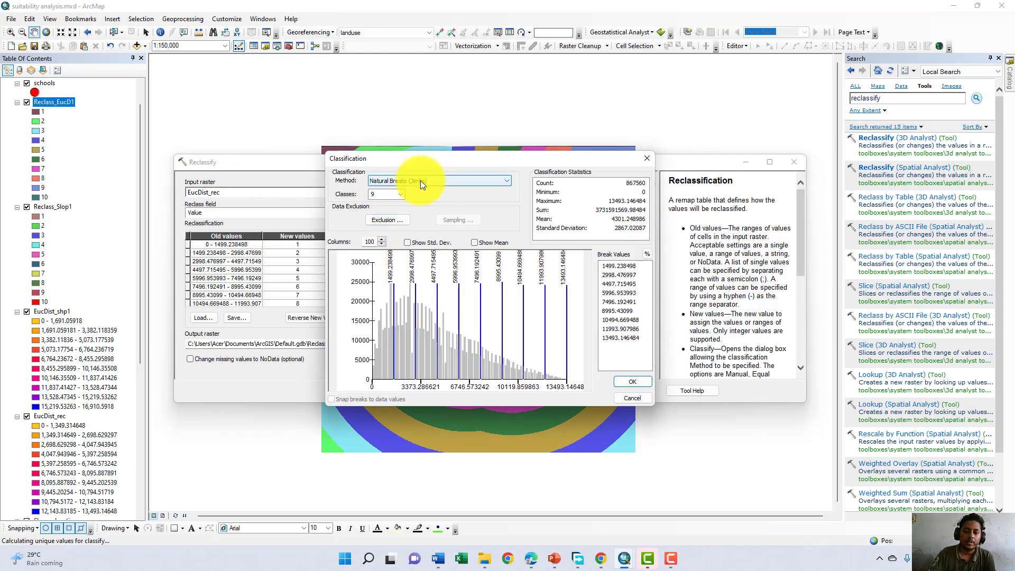
left_click(420, 180)
left_click(417, 198)
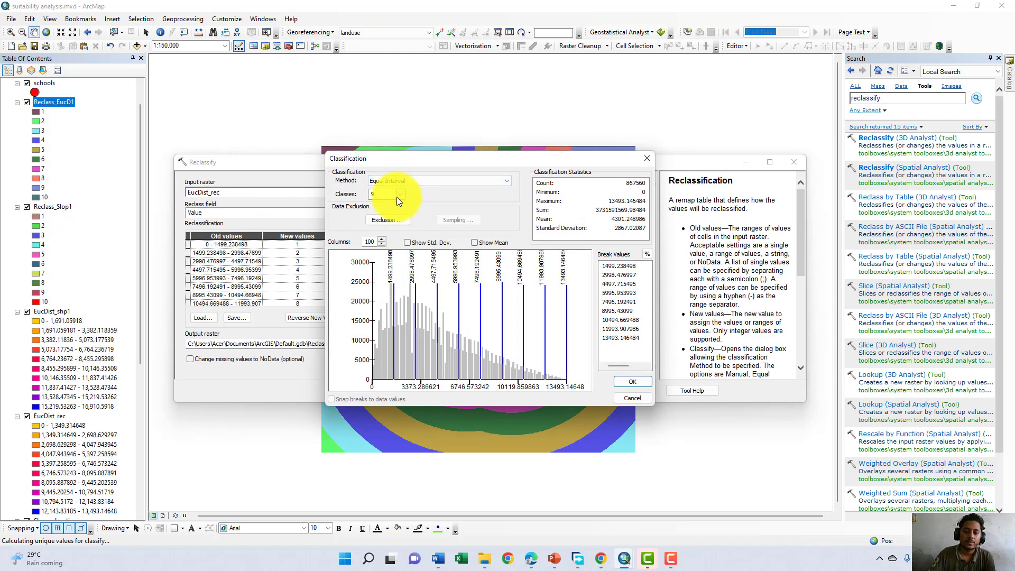
left_click(397, 194)
left_click(386, 252)
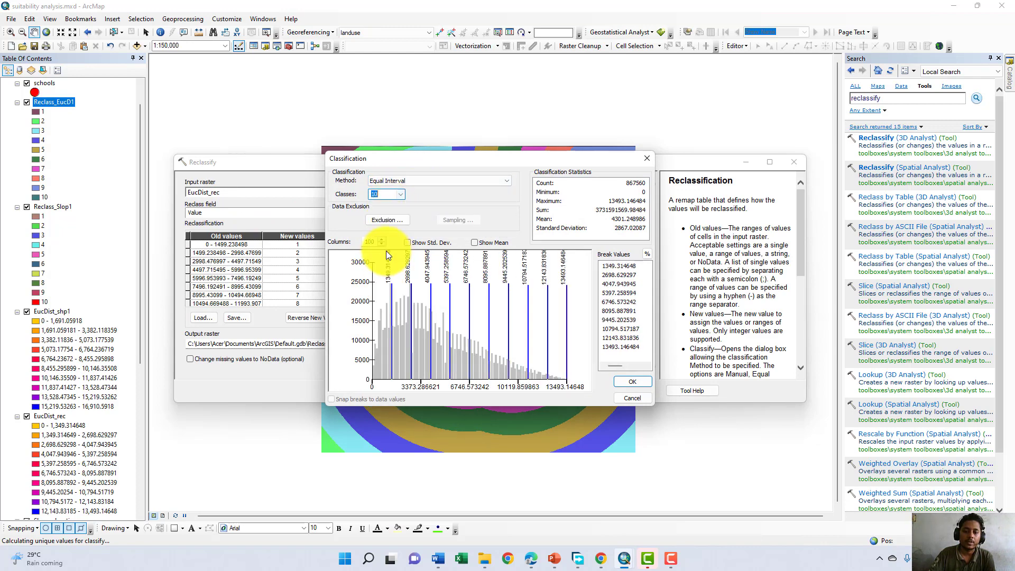
left_click(632, 381)
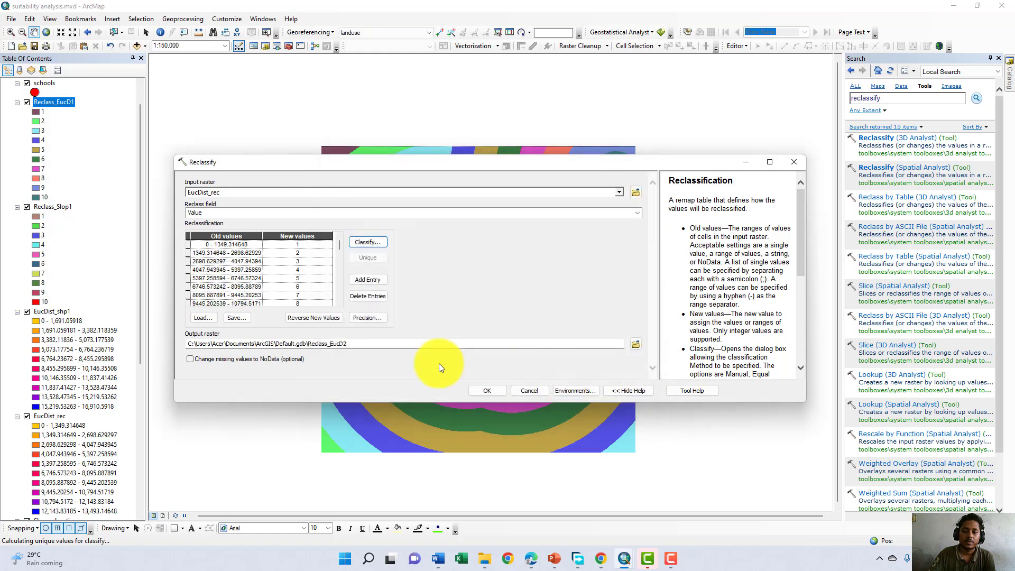
Step: Reverse the new values, run to create Reclass_EucD2, and reopen Reclassify
left_click(320, 319)
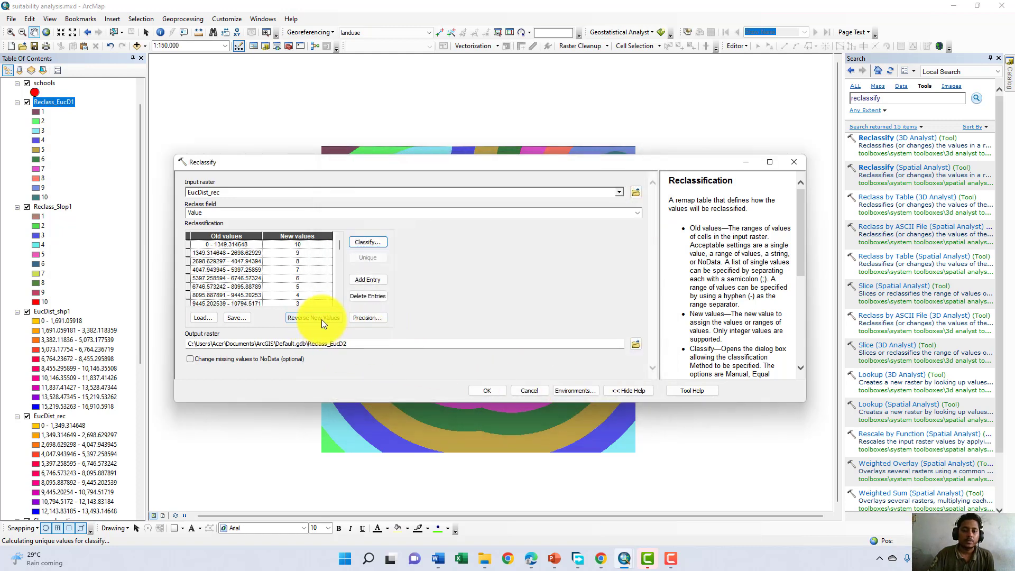
left_click(475, 391)
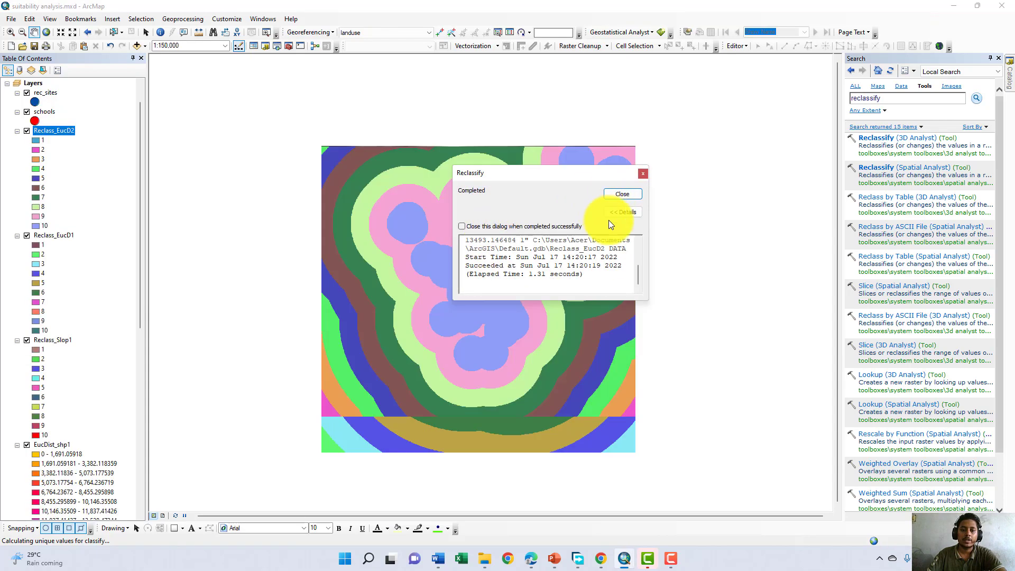
left_click(618, 194)
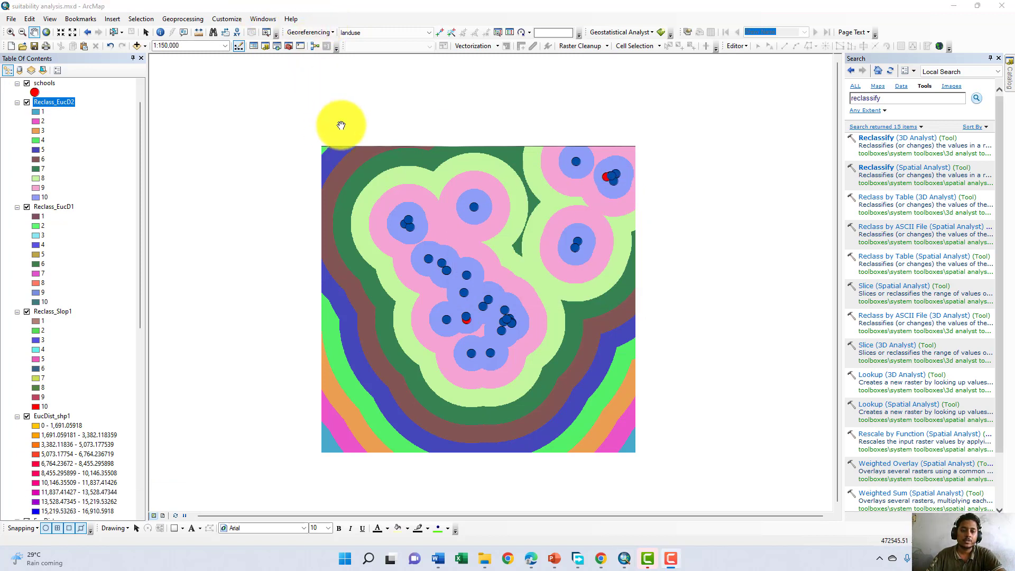
left_click(876, 138)
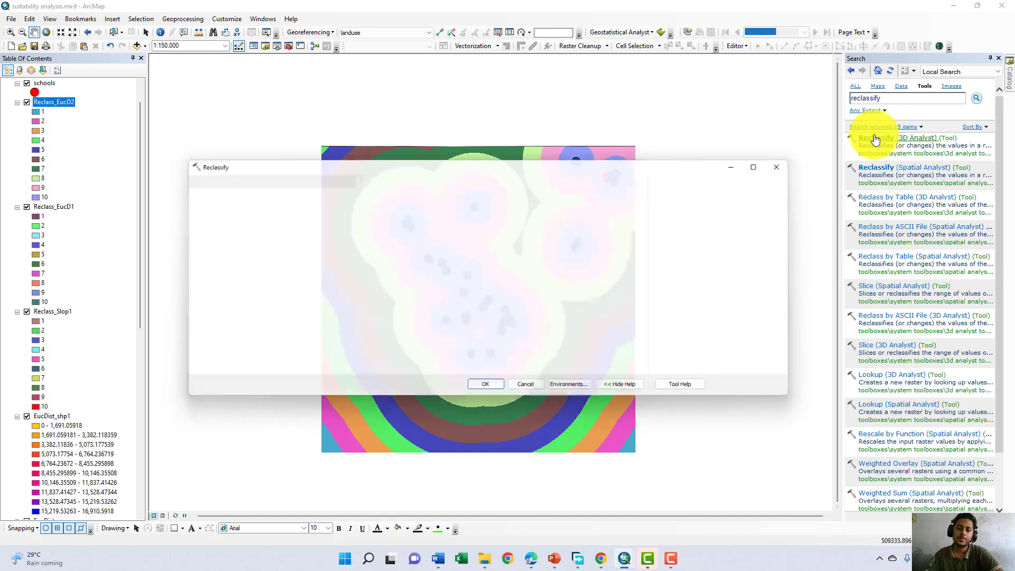
Step: Choose landuse as the input raster, reclassified by the LANDUSE field
left_click(620, 193)
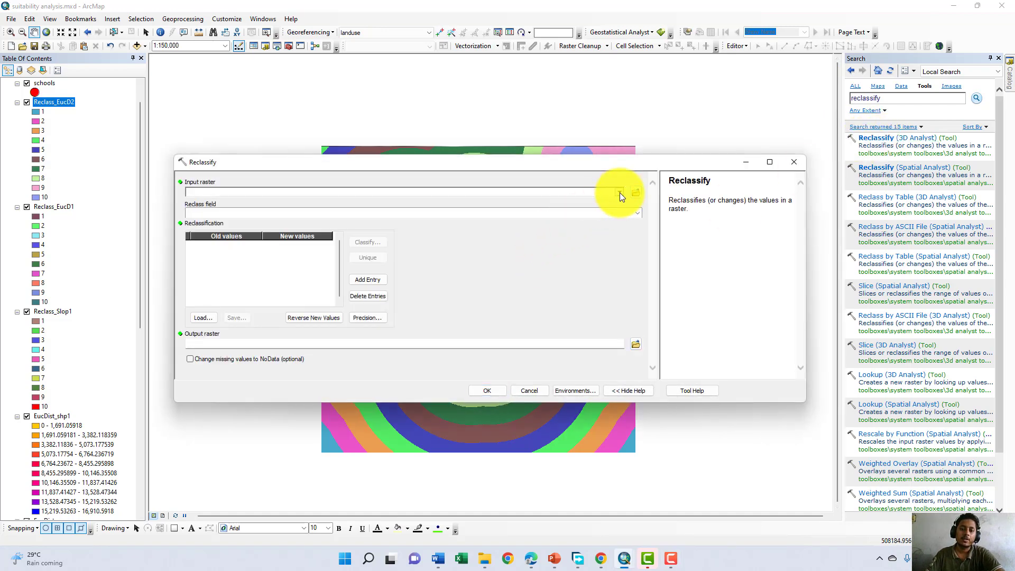
left_click(220, 259)
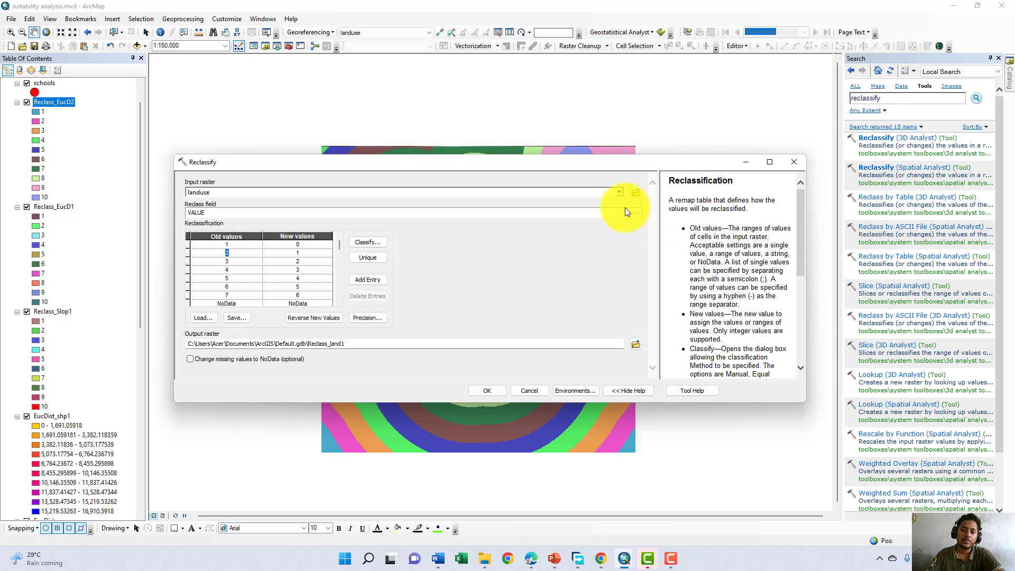
left_click(642, 213)
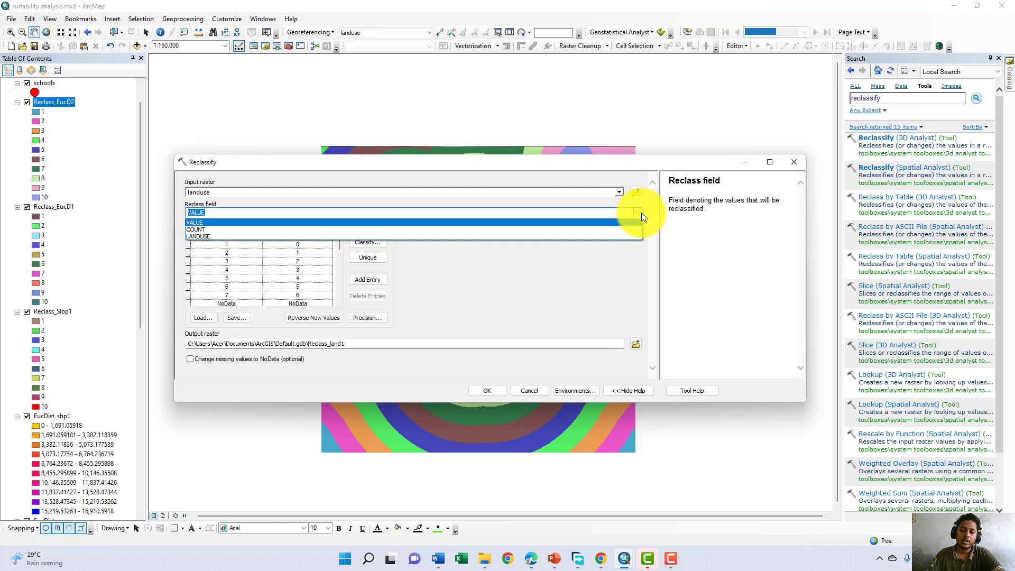
left_click(639, 236)
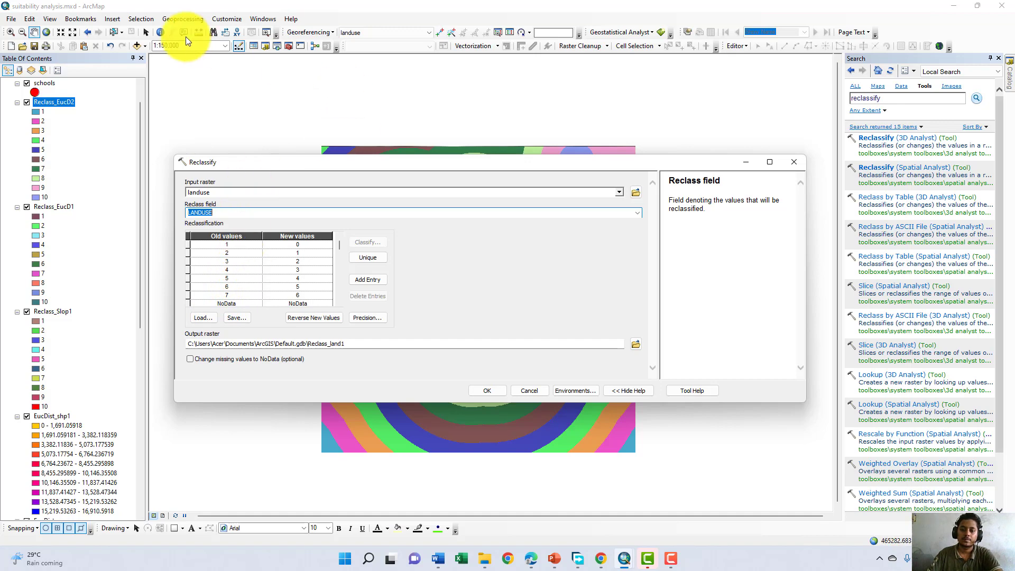
Step: Give Forest a new score of 4 and Agriculture a score of 10
left_click(305, 32)
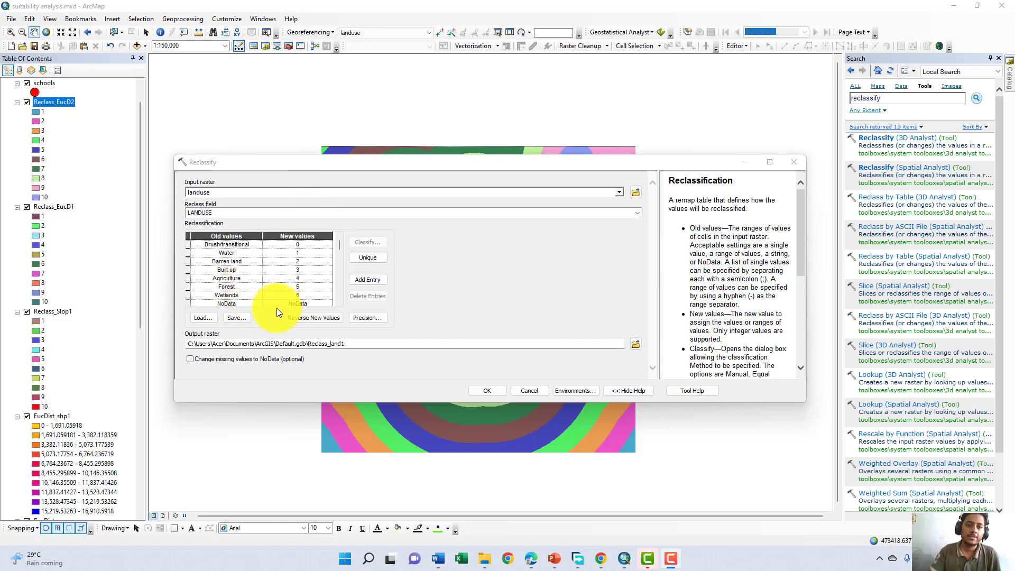
left_click(298, 287)
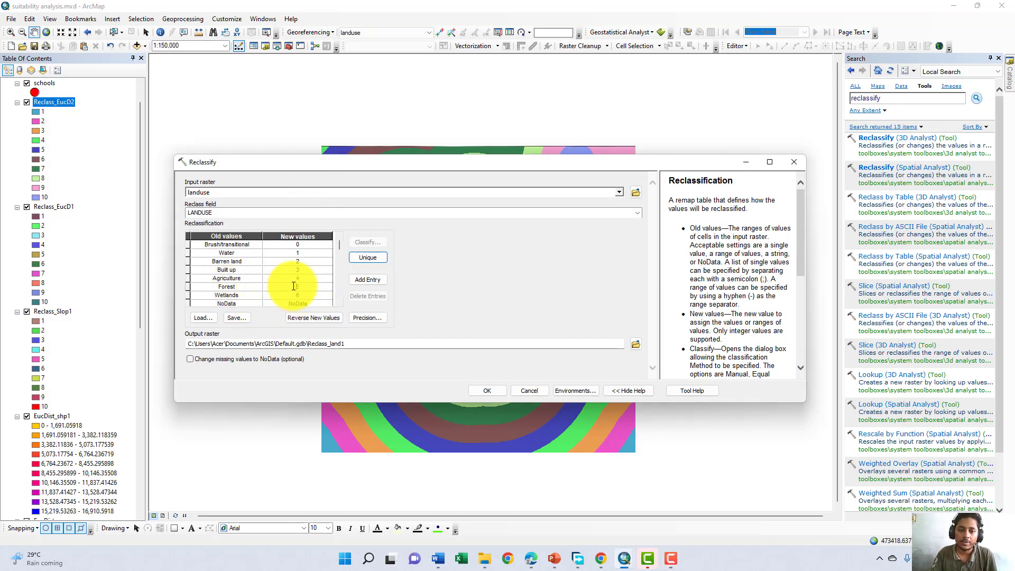
type("4")
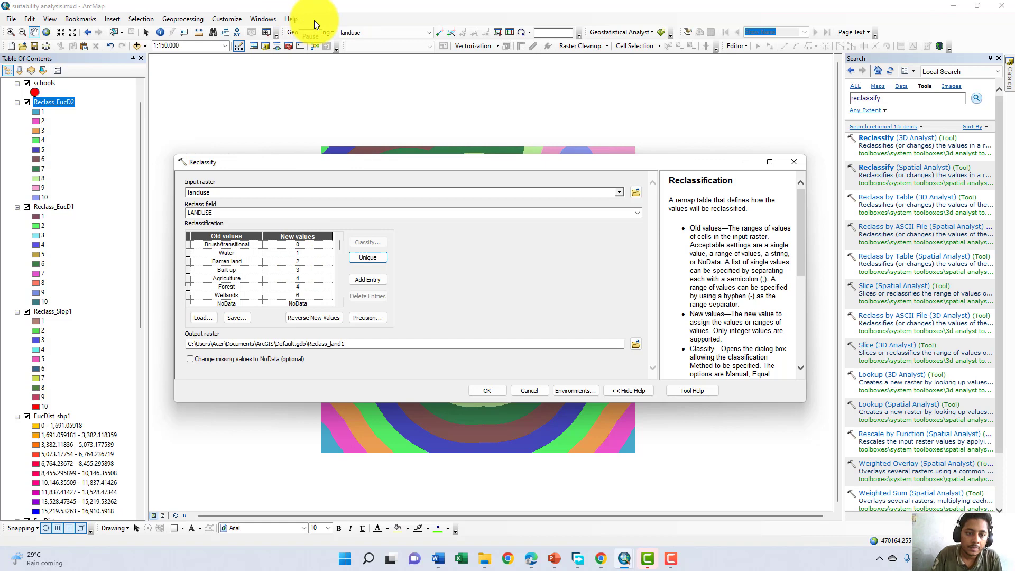
left_click(306, 277)
type("10")
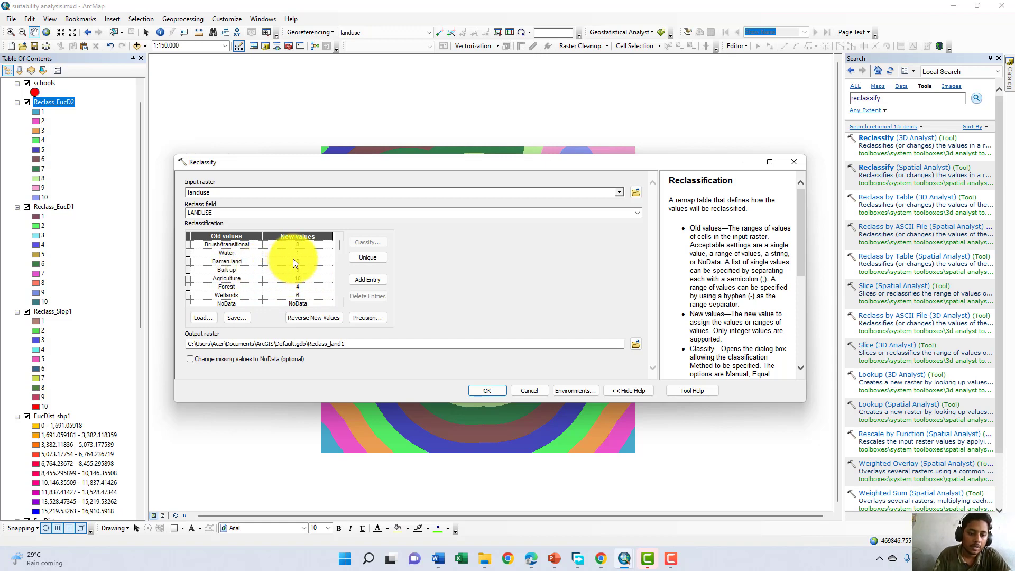
Step: Delete the Brush/transitional and Water rows and run the reclassification to Reclass_land1
left_click(188, 245)
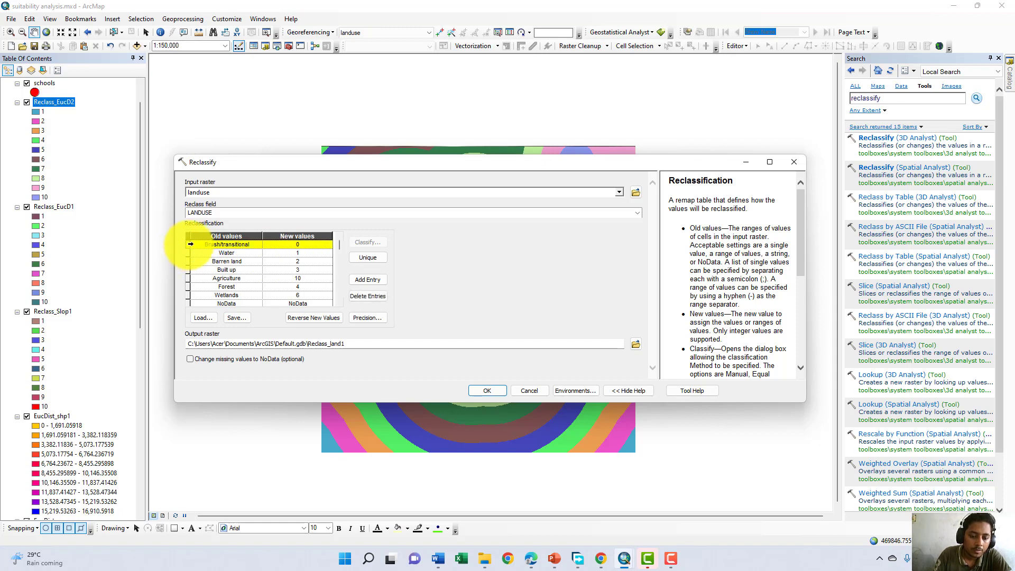
left_click(215, 246)
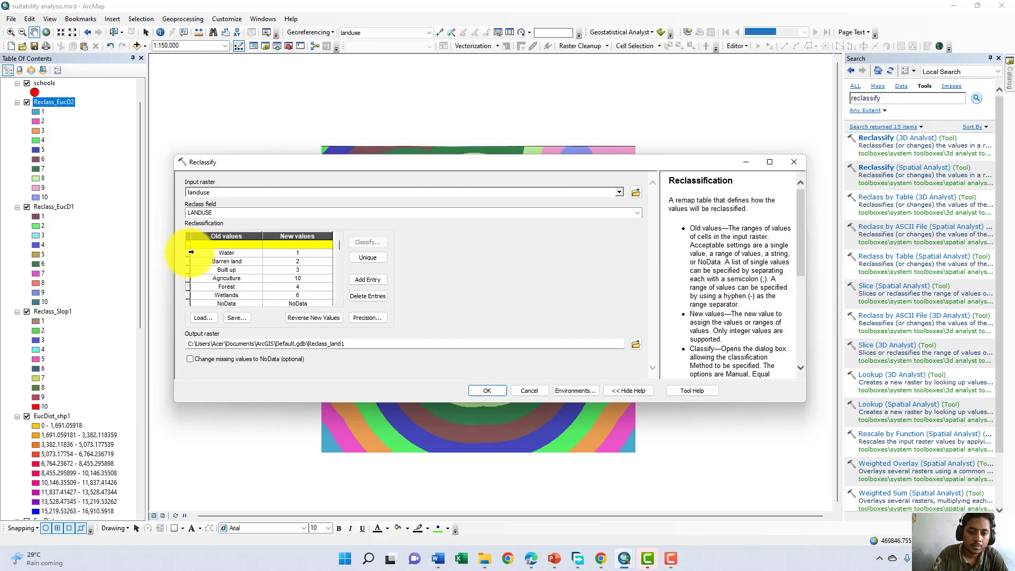
left_click(189, 253)
key("Delete")
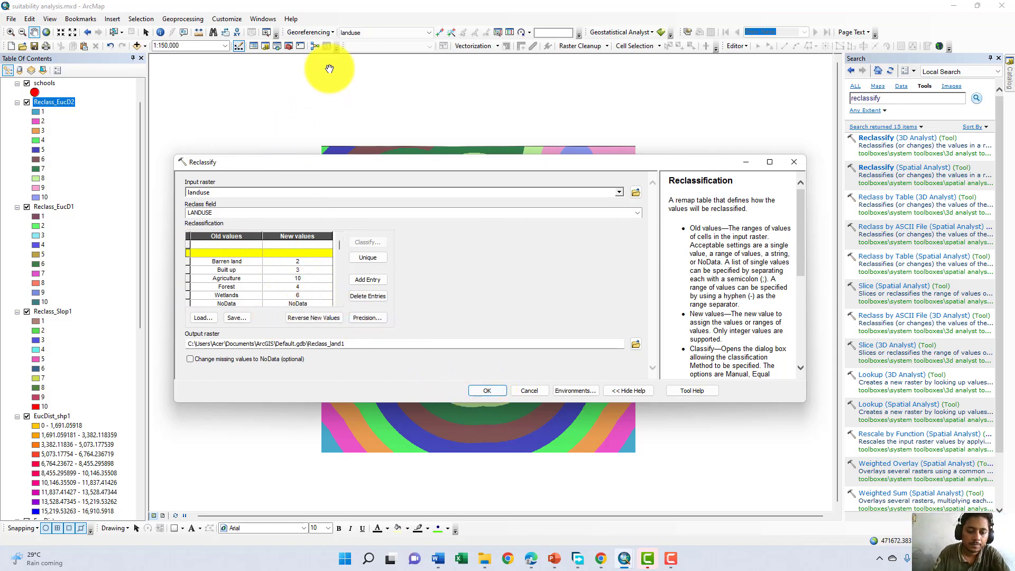
left_click(313, 31)
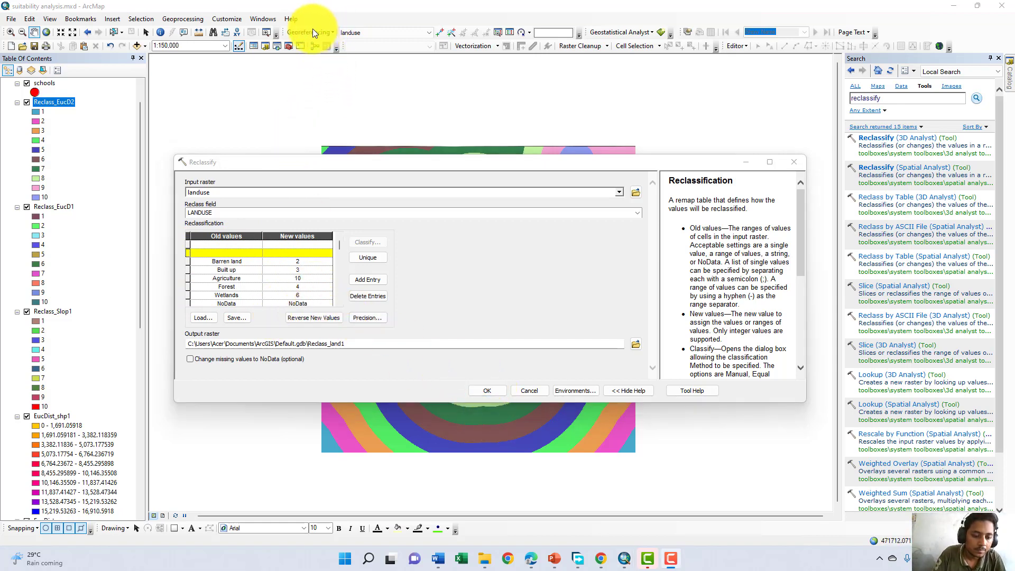
left_click(487, 391)
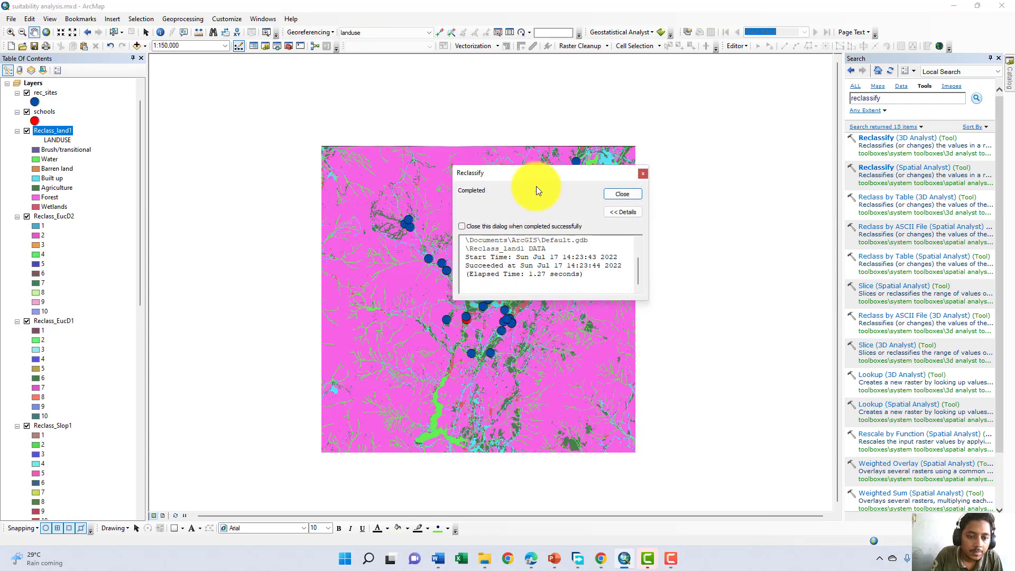
Step: Dismiss the completion message and search for 'raster calculator' to open Raster Calculator (Spatial Analyst)
left_click(618, 194)
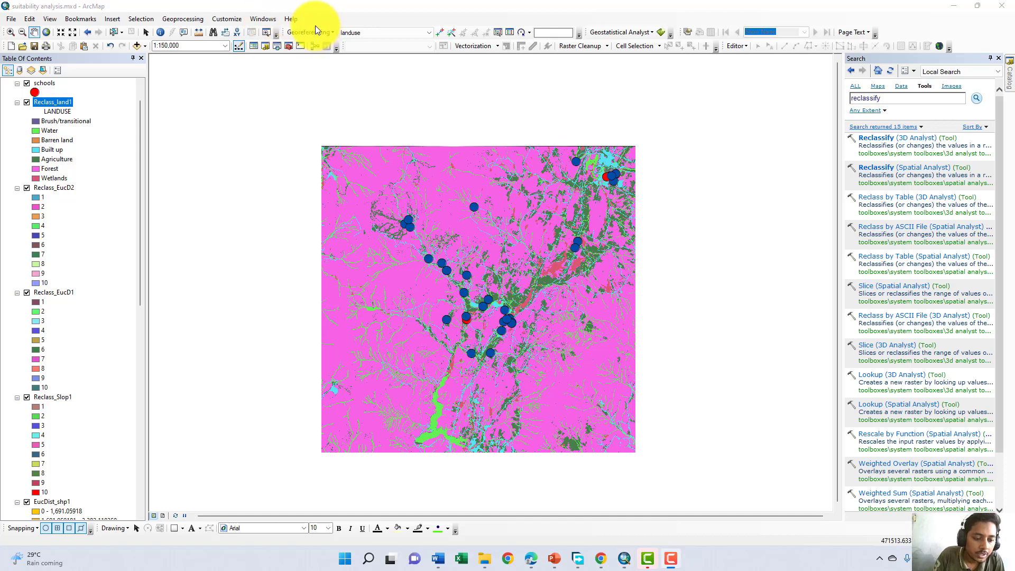
double_click(895, 101)
key("BackSpace")
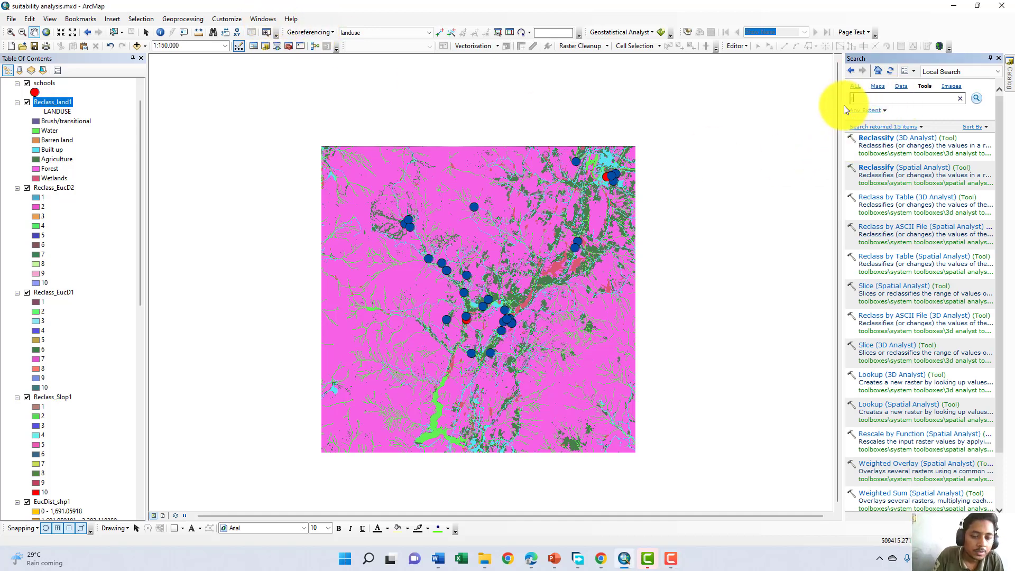
type("raster cal")
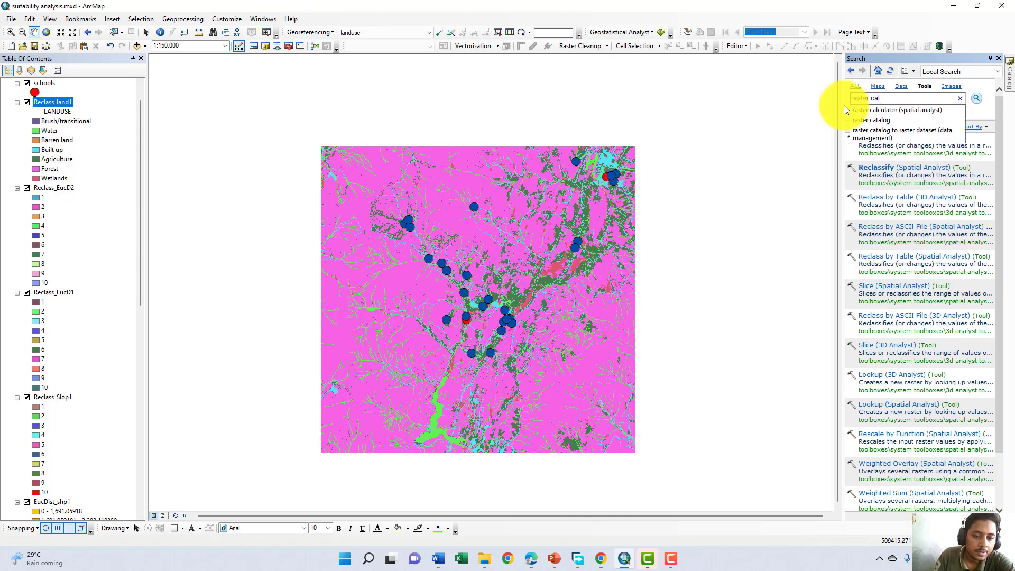
type("cuka")
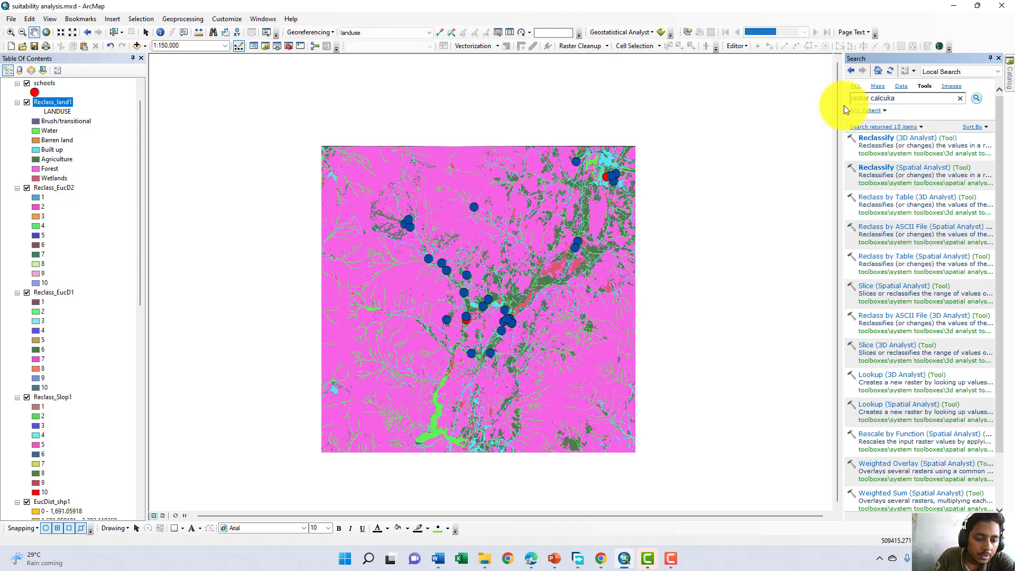
key("BackSpace")
key("BackSpace")
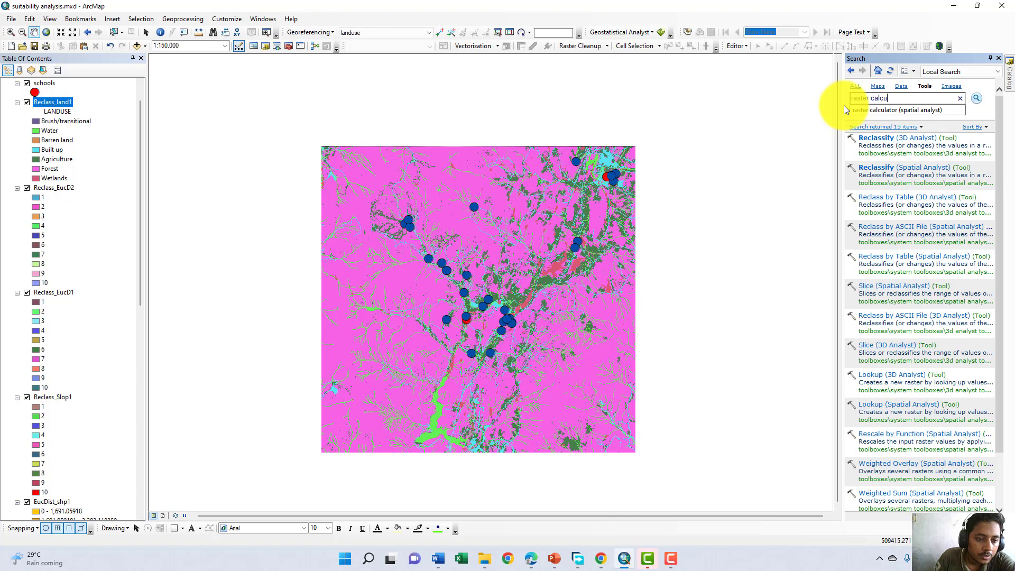
key("Return")
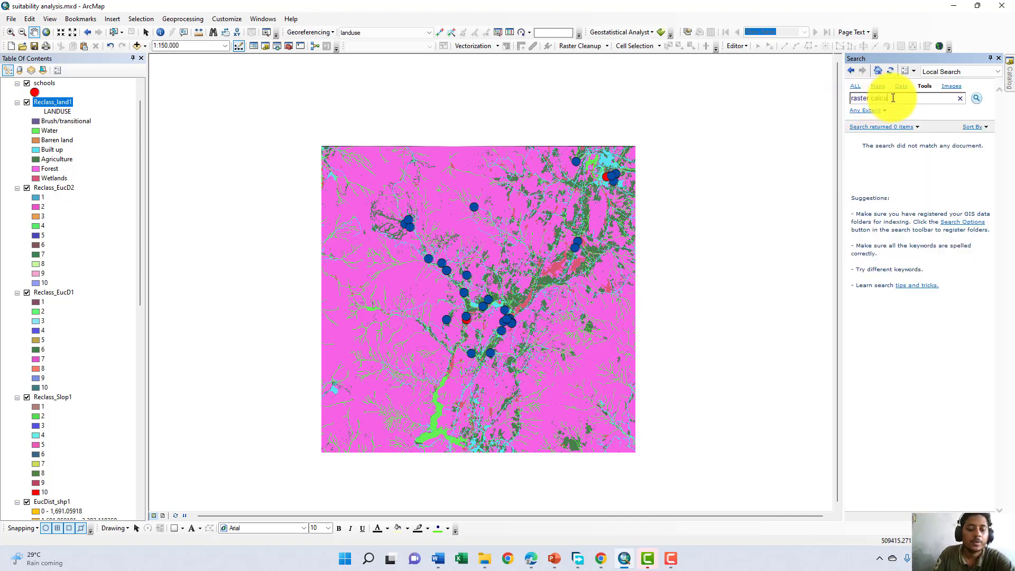
type("la")
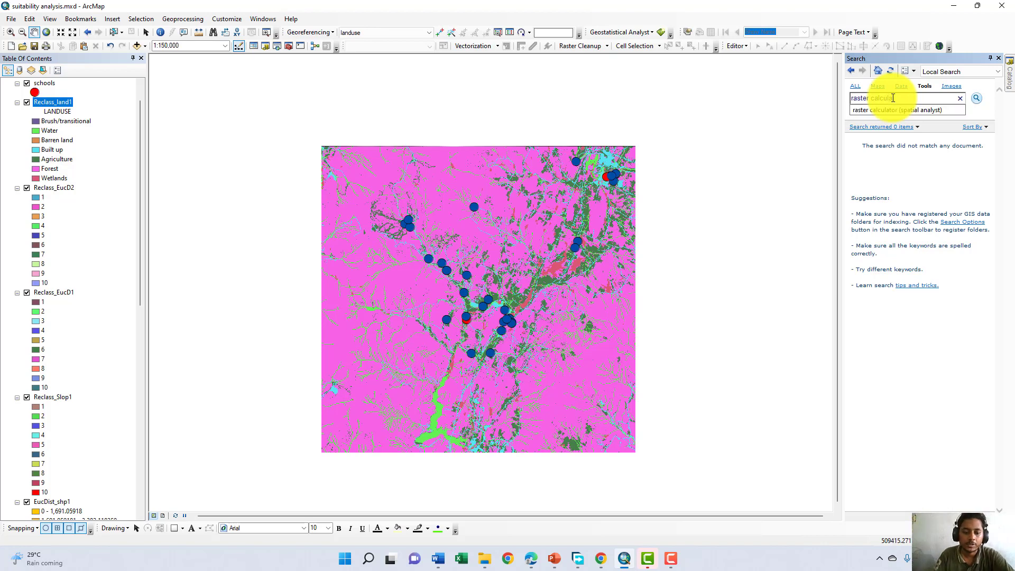
left_click(901, 110)
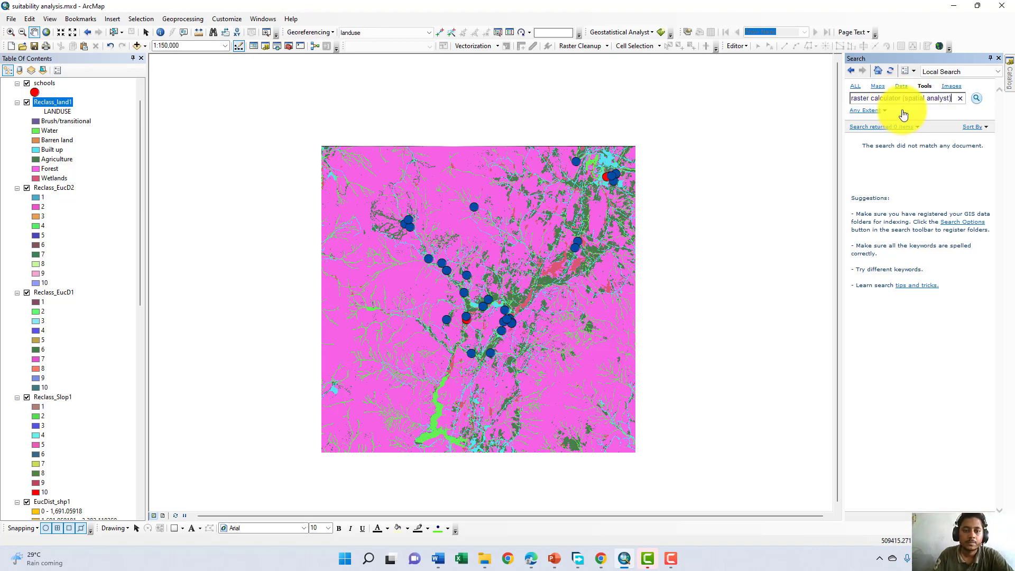
left_click(902, 139)
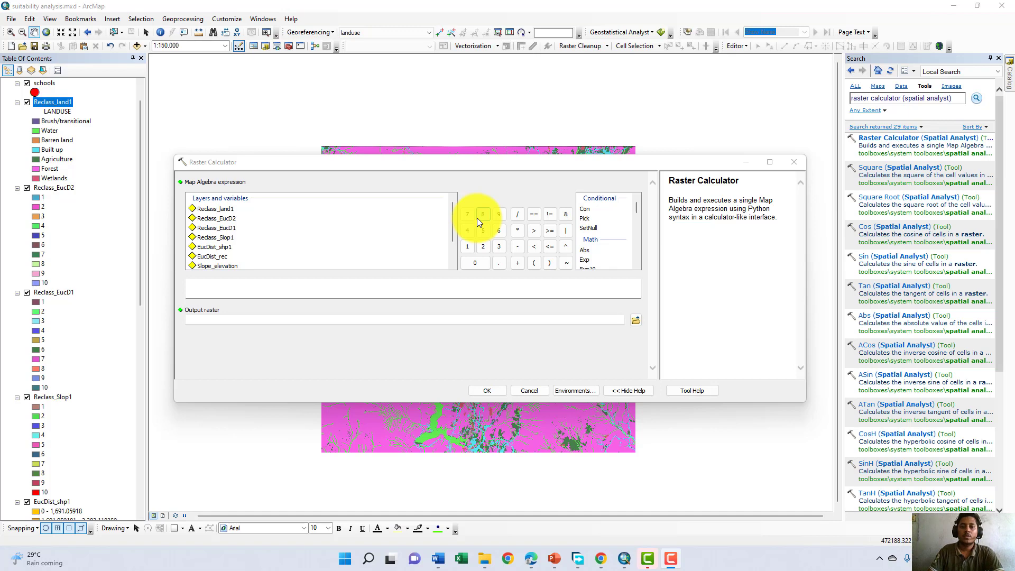
Step: Begin the expression with ("Reclass_Slop1"*0.5)+
double_click(532, 264)
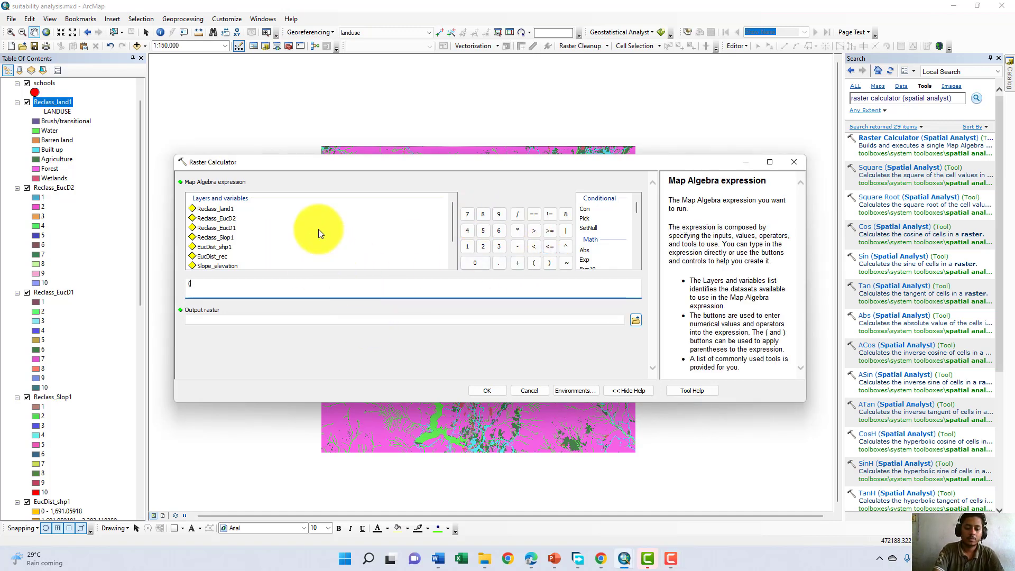
scroll(309, 209, "down", 1)
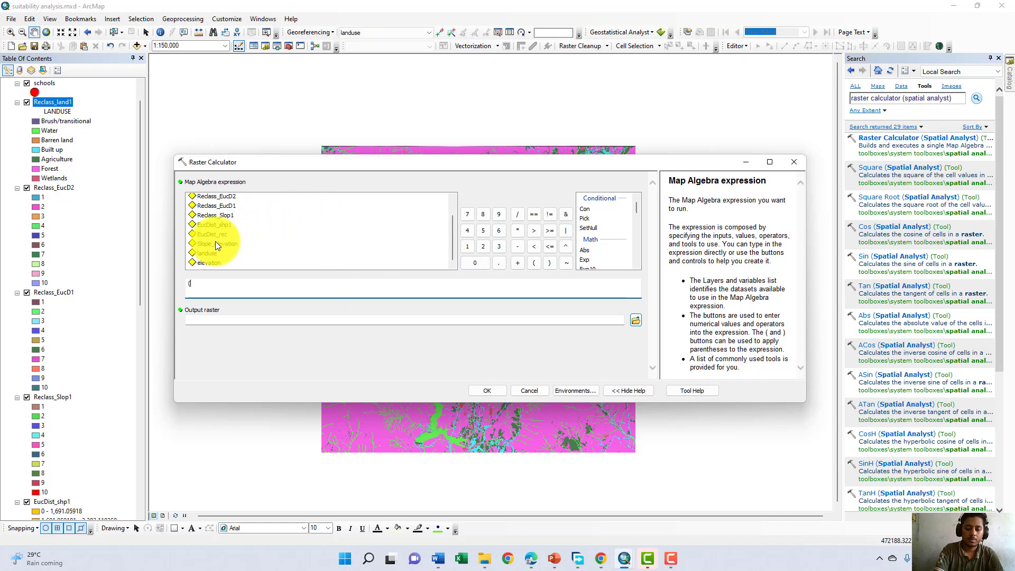
scroll(224, 239, "up", 1)
left_click(233, 237)
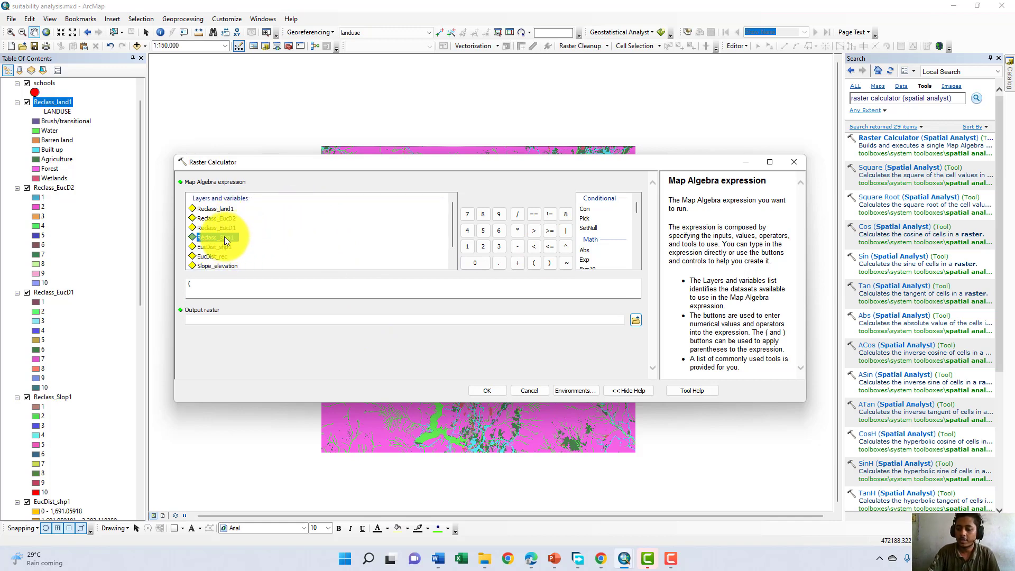
double_click(224, 237)
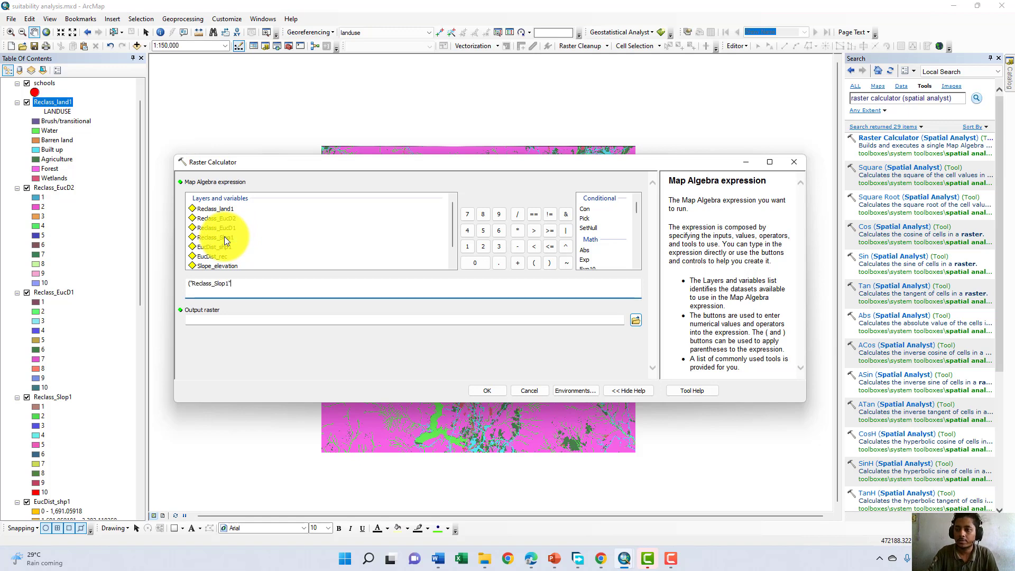
left_click(521, 232)
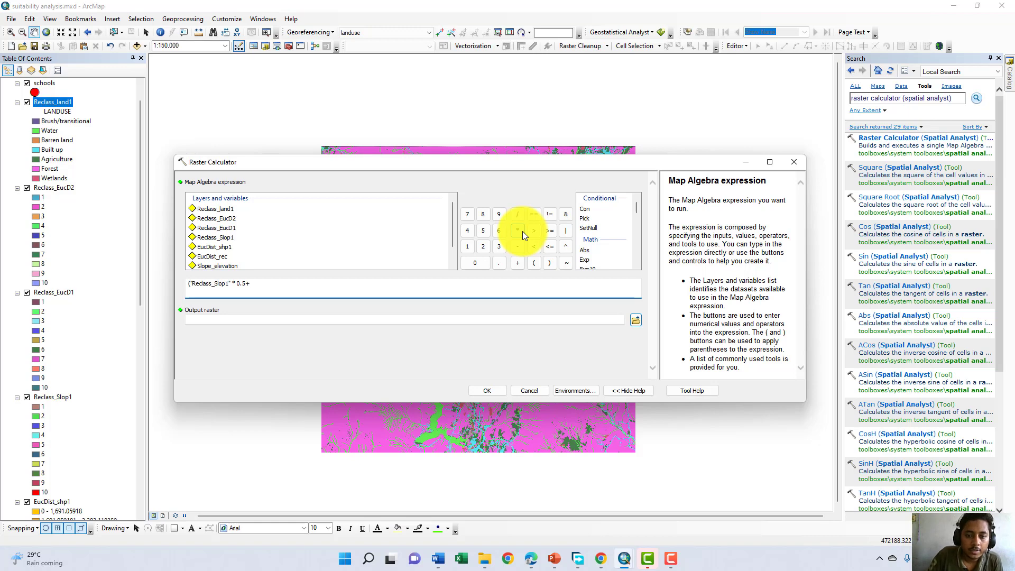
type(")")
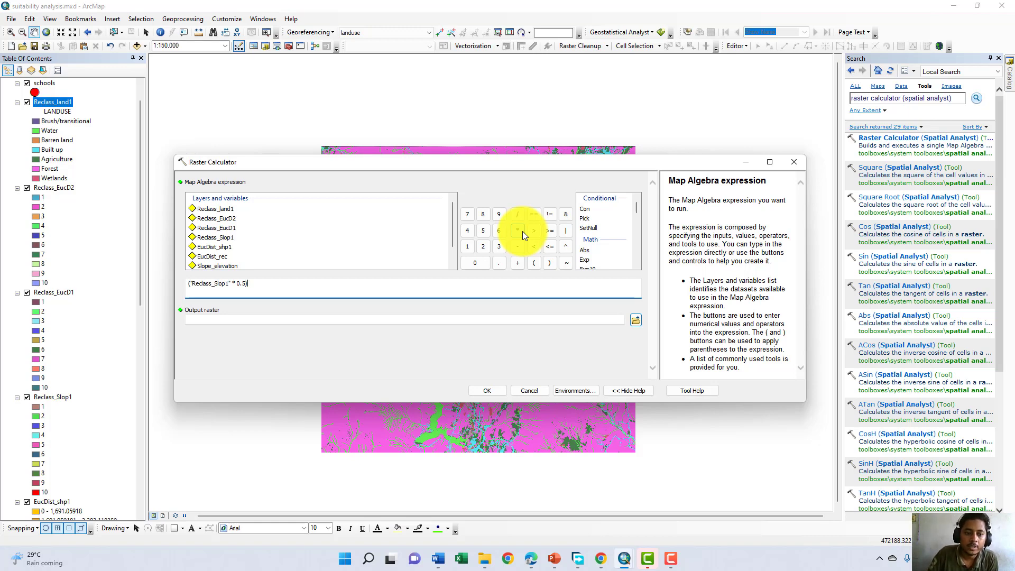
type("+(")
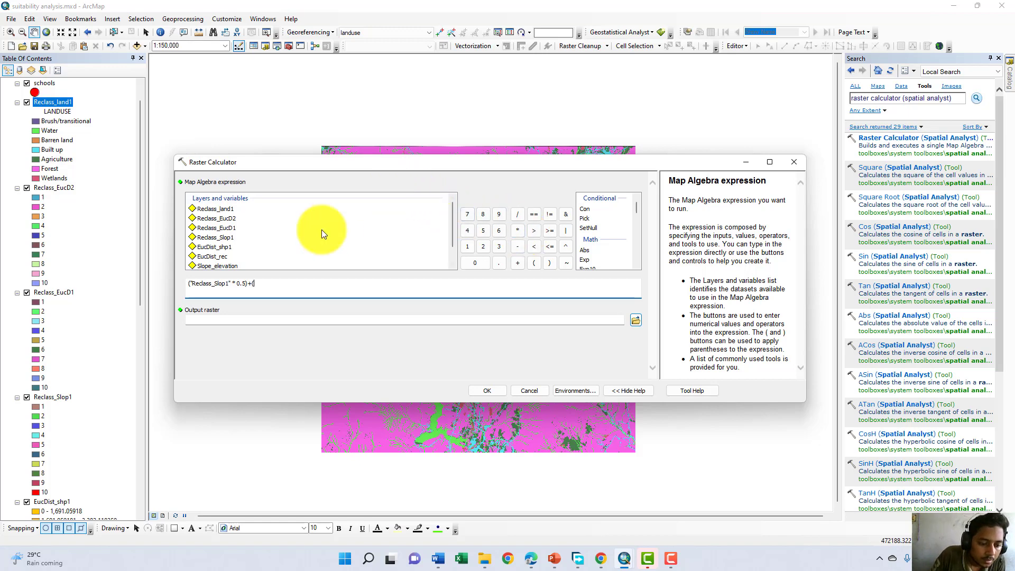
Step: Add ("Reclass_land1"*0.25)+("Reclass_EucD2"*0.125) to the expression and run the calculation
double_click(217, 208)
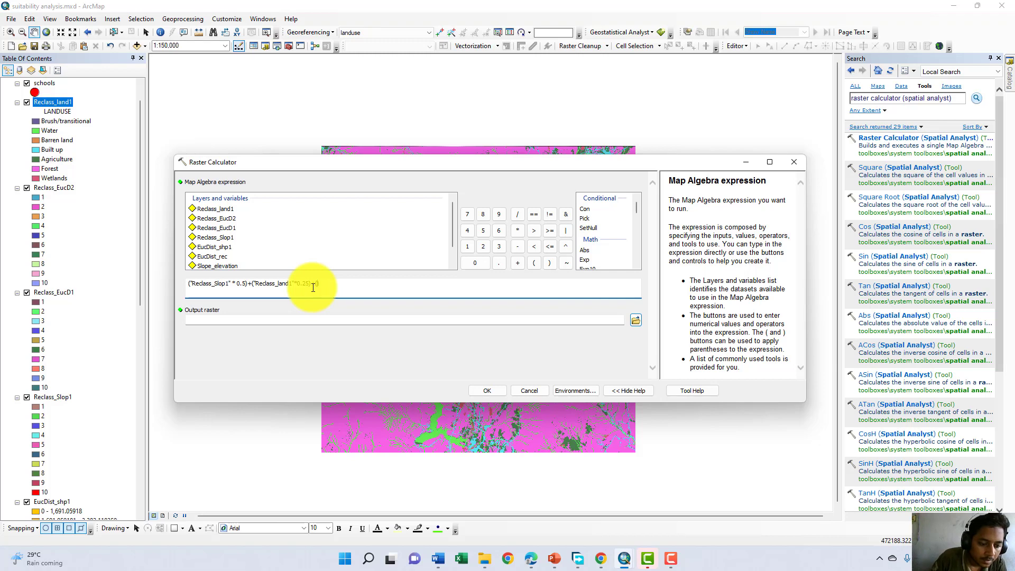
left_click(206, 219)
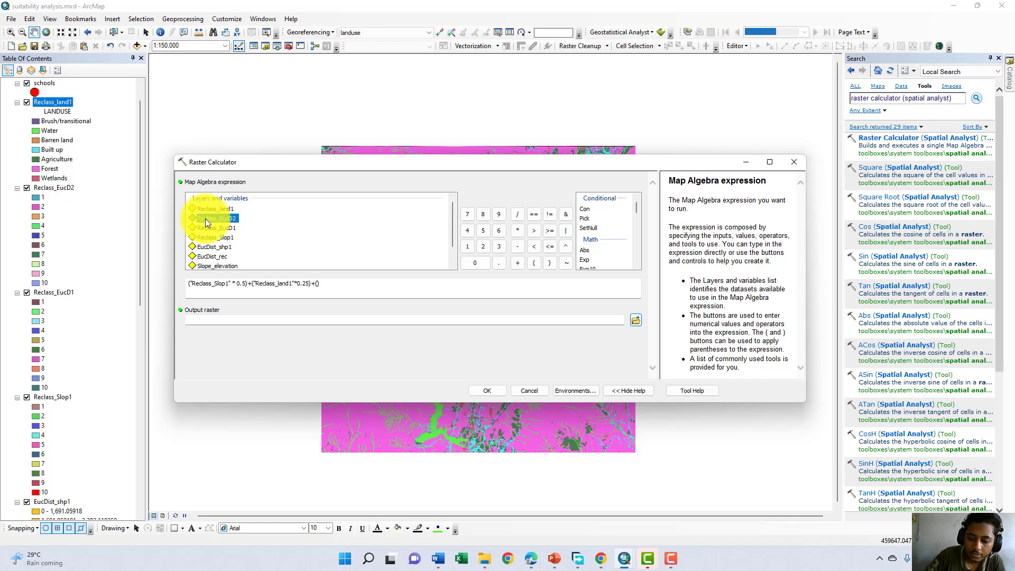
left_click(319, 284)
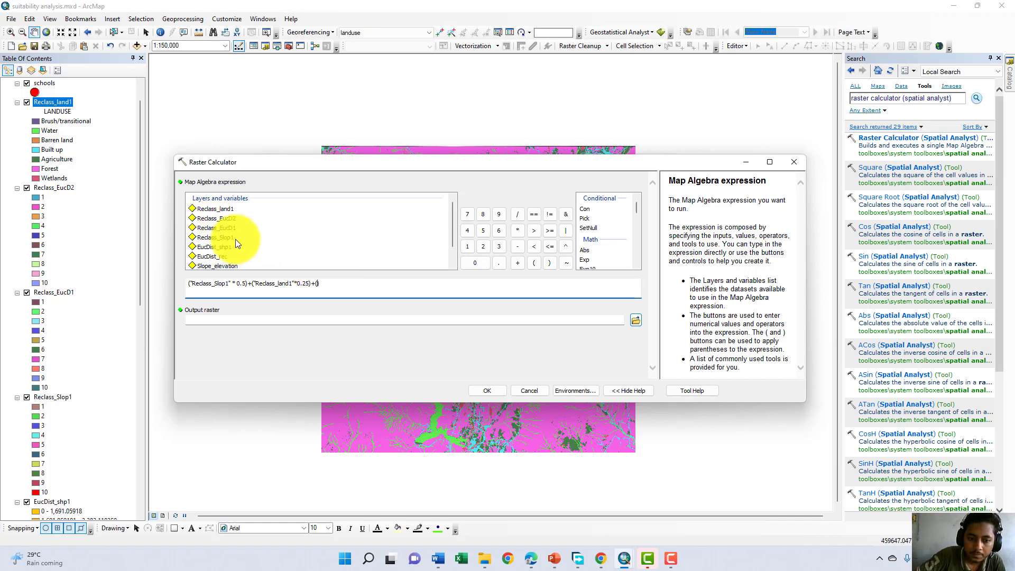
double_click(220, 219)
left_click(366, 286)
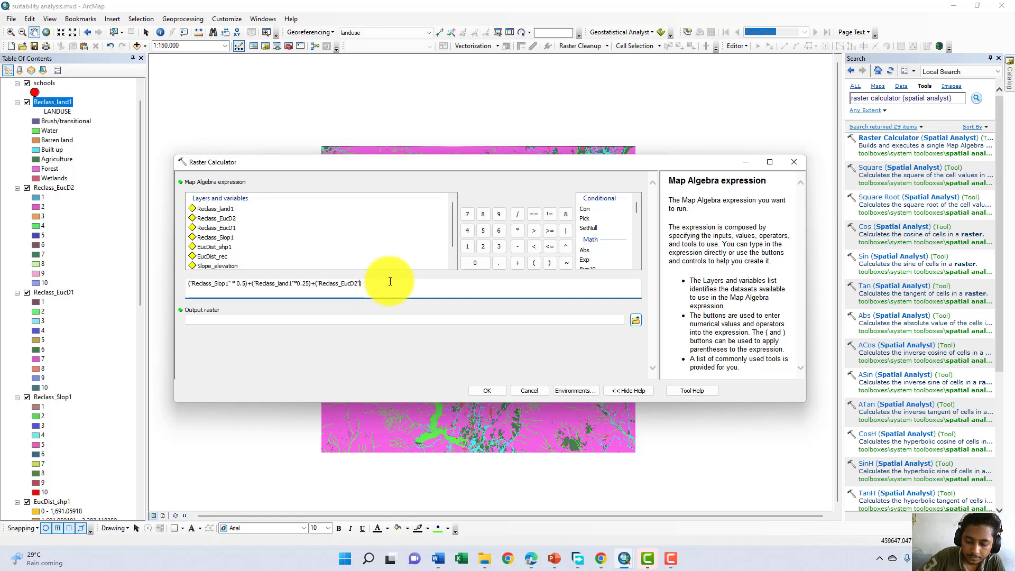
type("*")
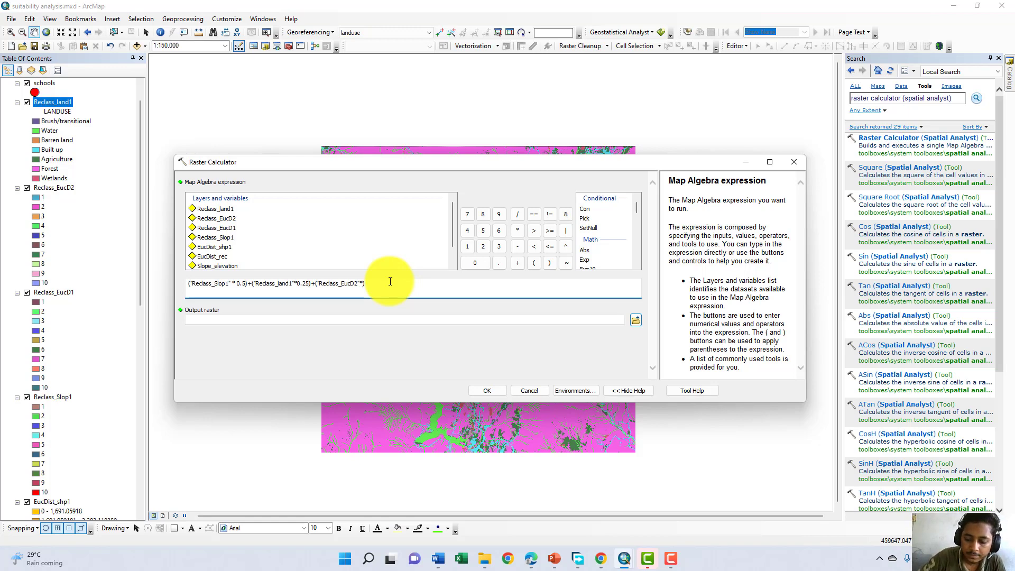
type("0.125")
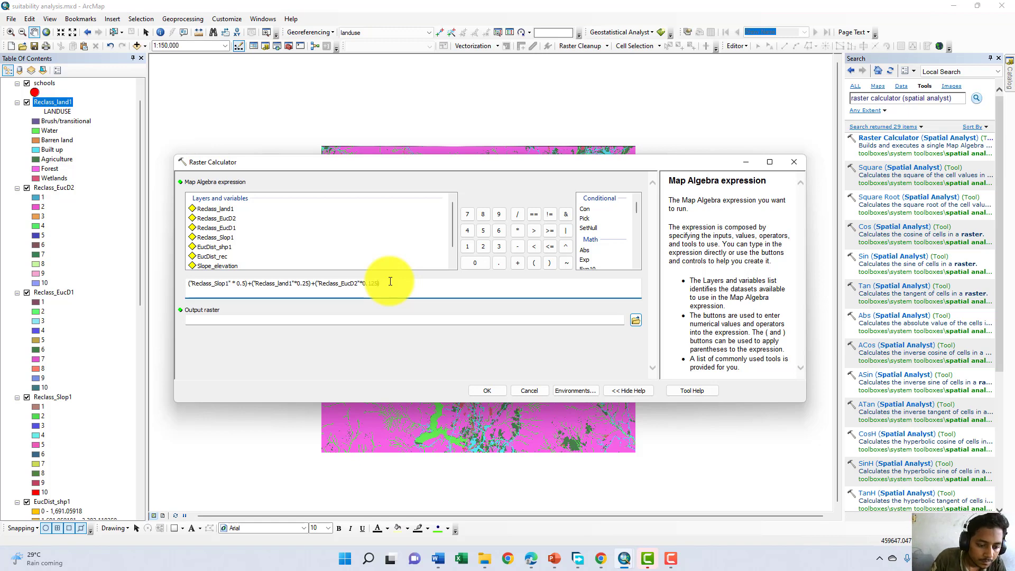
left_click(486, 391)
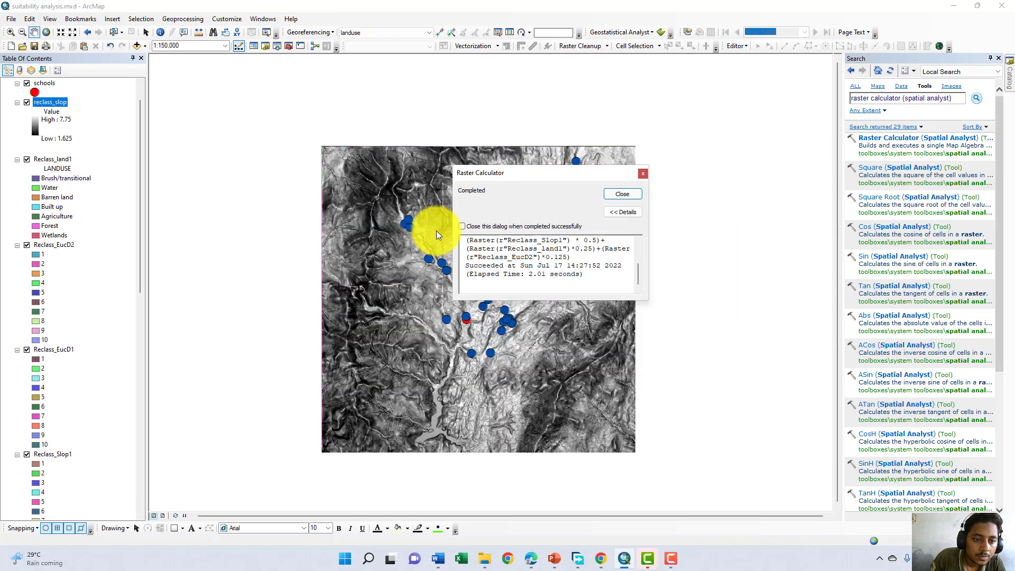
Step: Close the calculation report and zoom in to centre the slope raster and school points
left_click(618, 195)
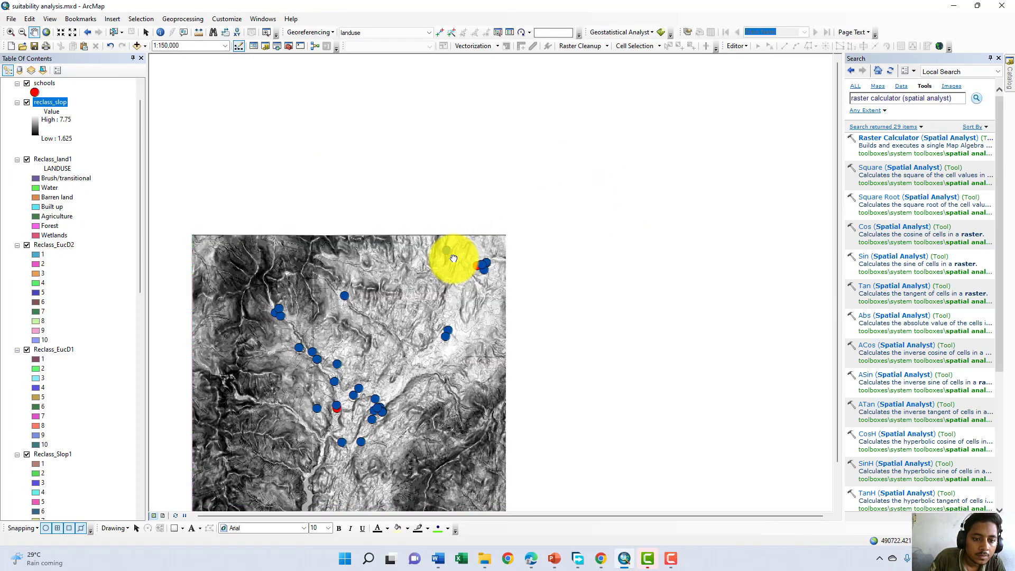
scroll(505, 182, "up", 1)
left_click_drag(395, 175, 466, 79)
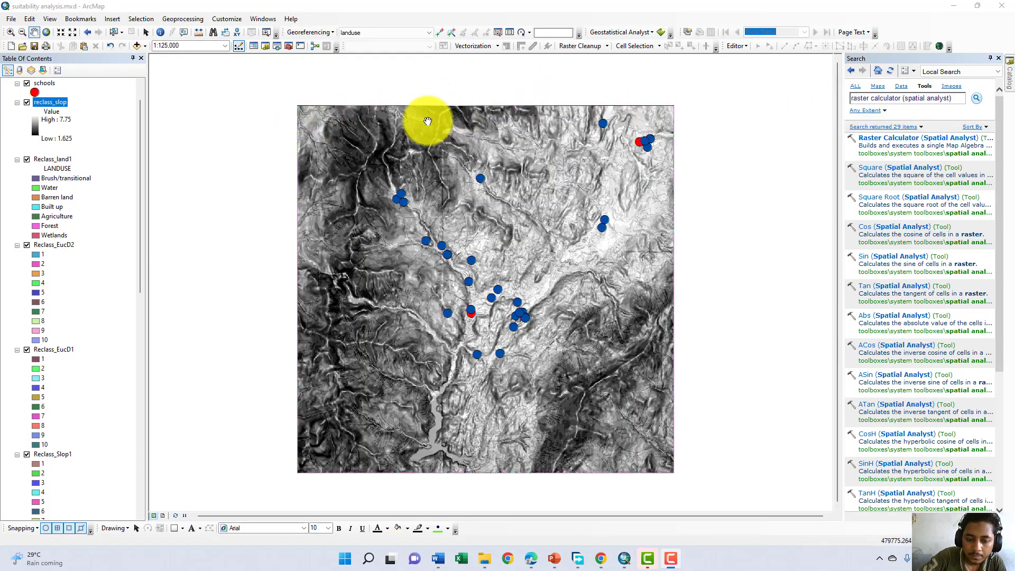
Step: Enter reclass_slop in Raster Calculator's expression, enclosed in parentheses
left_click(865, 140)
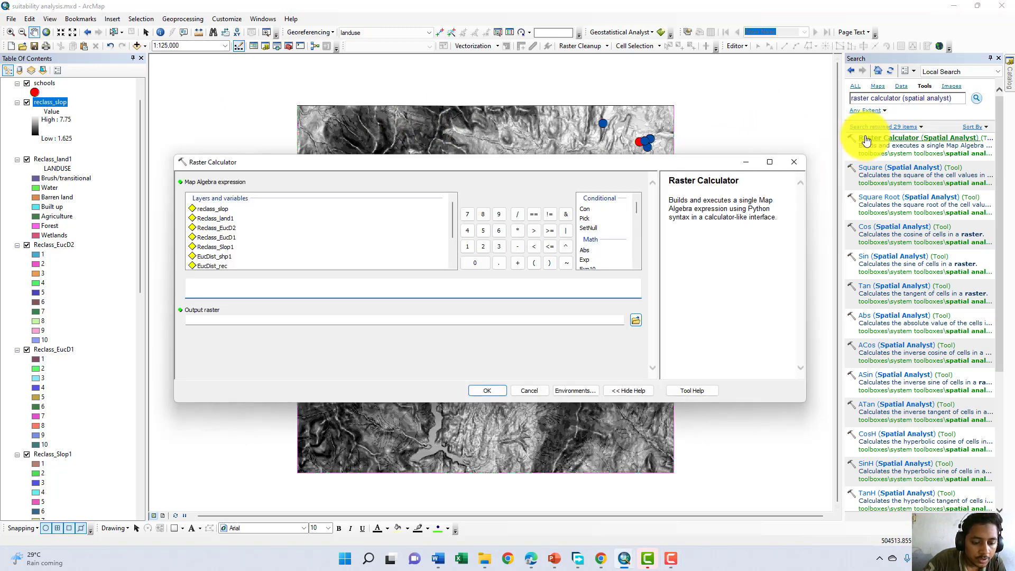
left_click(218, 209)
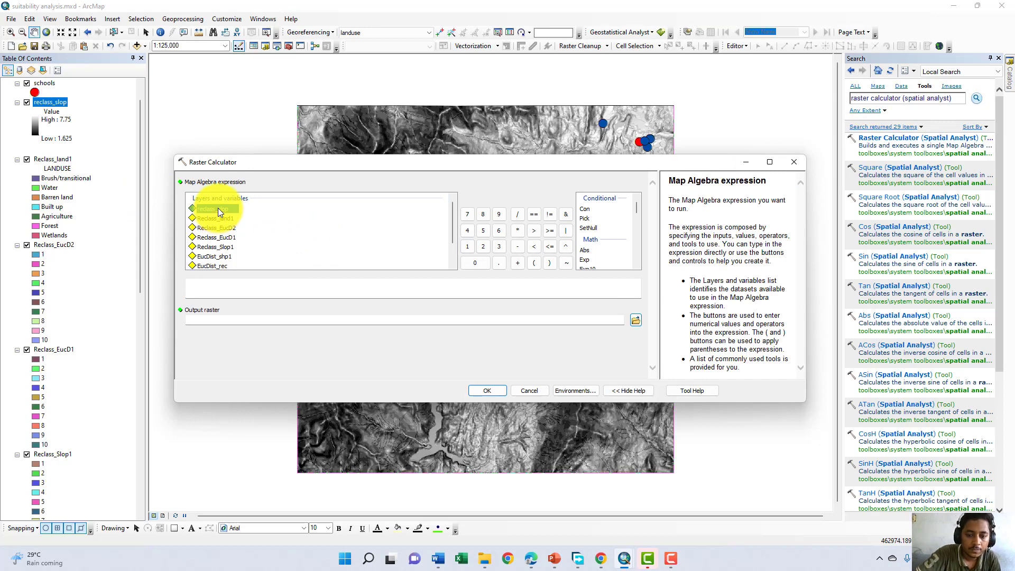
double_click(218, 208)
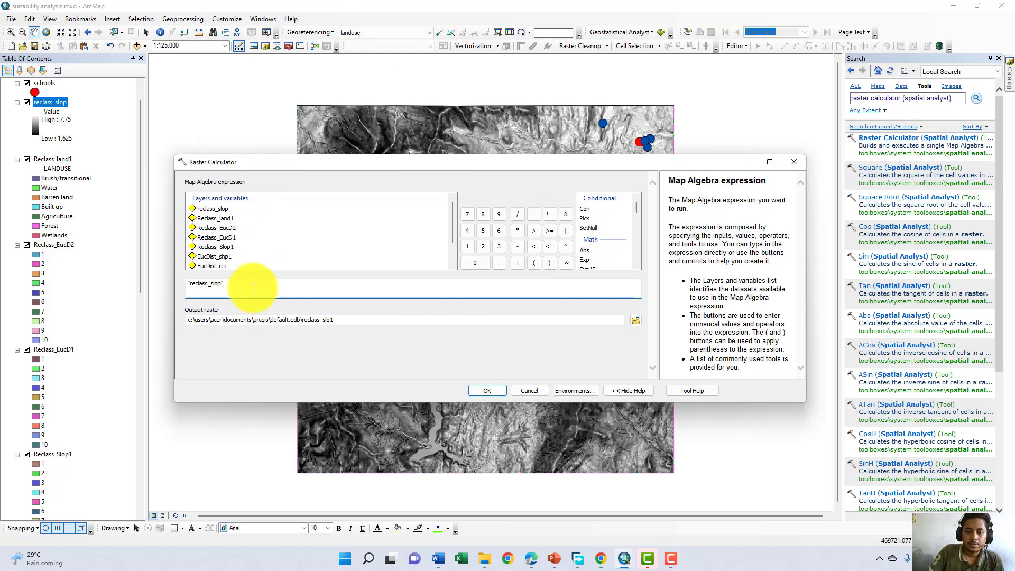
type(")")
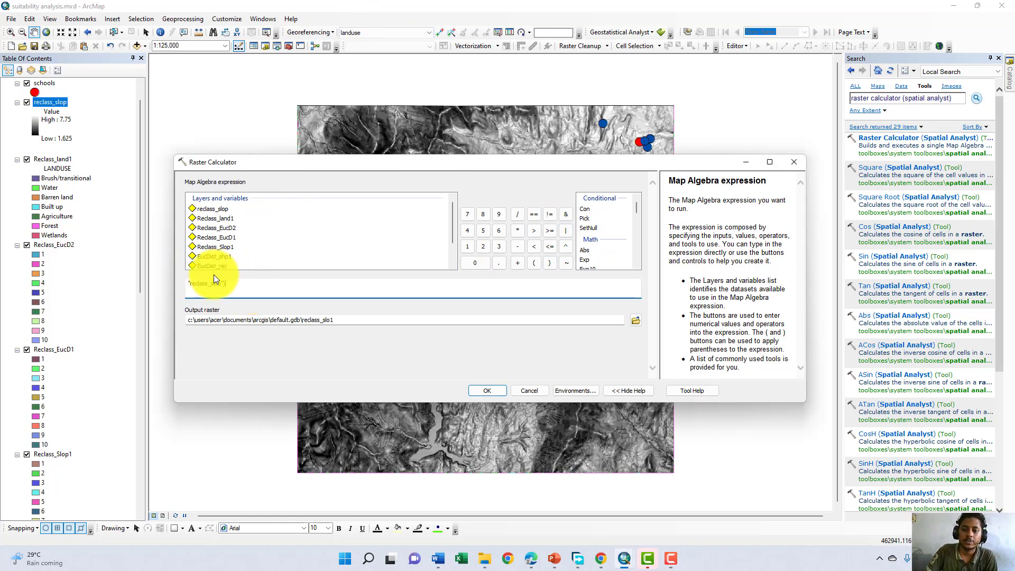
left_click(189, 282)
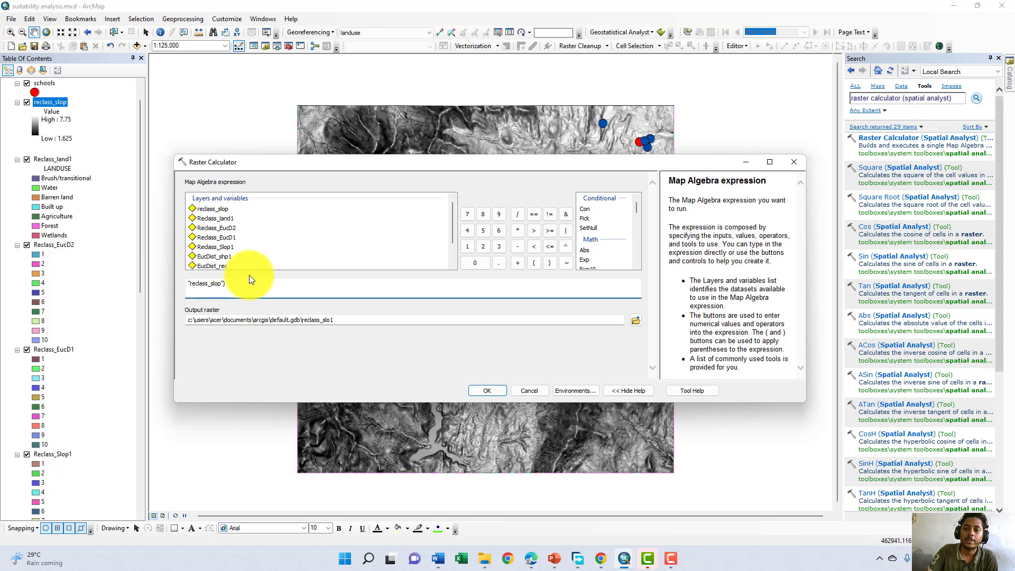
type("(")
Step: Wrap the expression as Int("reclass_slop") and run it to create the integer reclass_slo1 layer
scroll(584, 249, "down", 3)
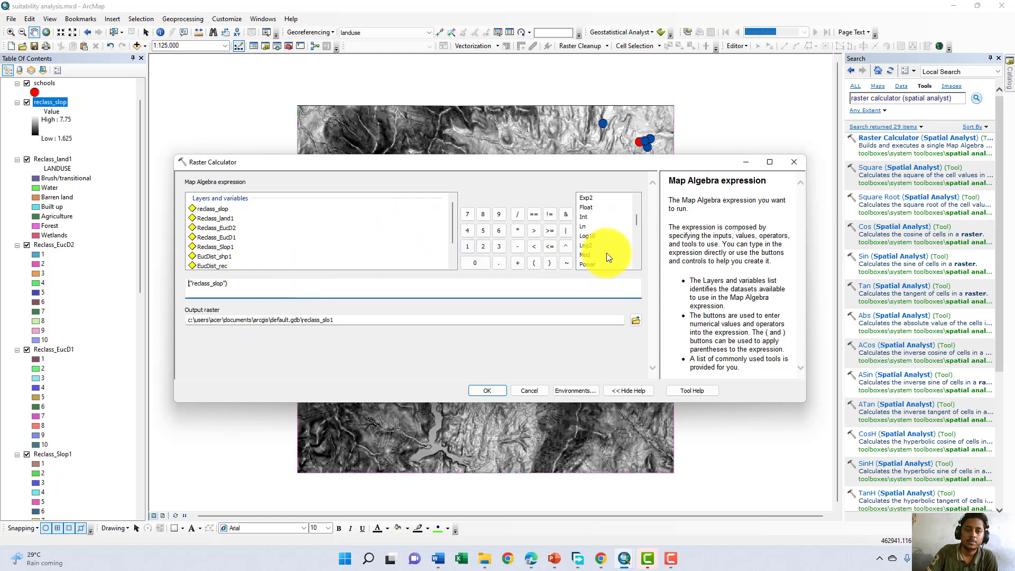
scroll(606, 247, "up", 2)
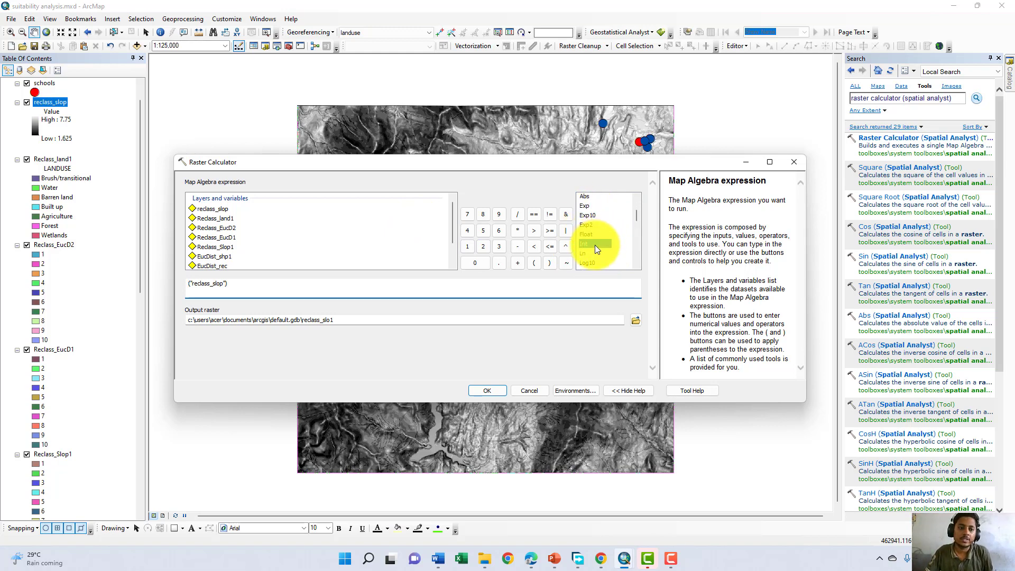
left_click(593, 245)
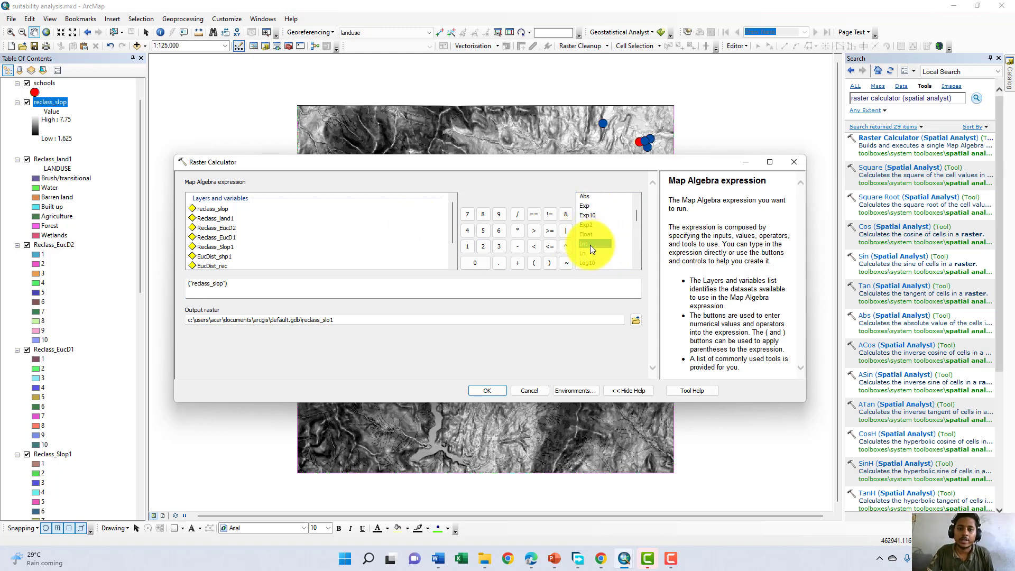
double_click(590, 245)
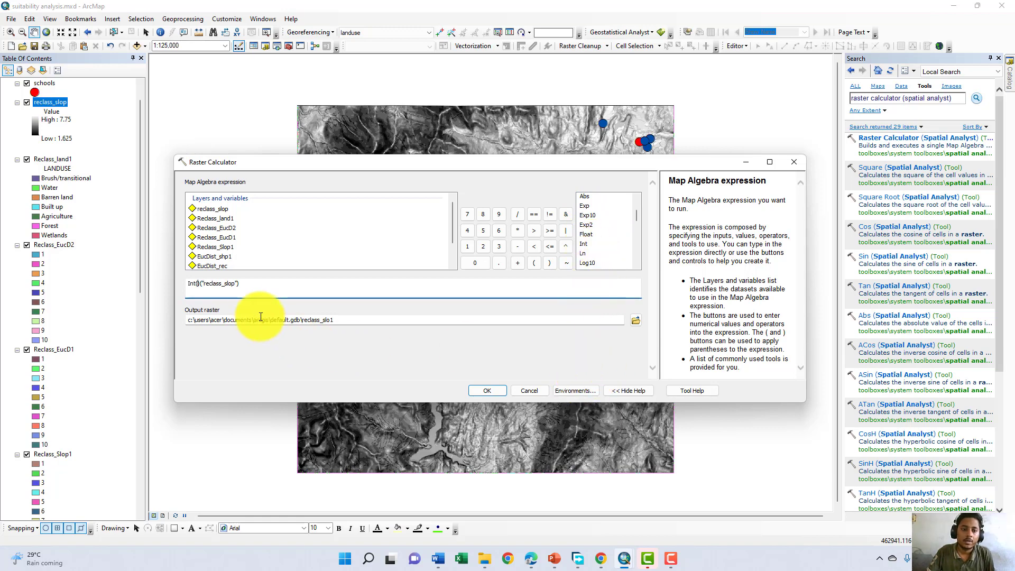
left_click(194, 278)
key("BackSpace")
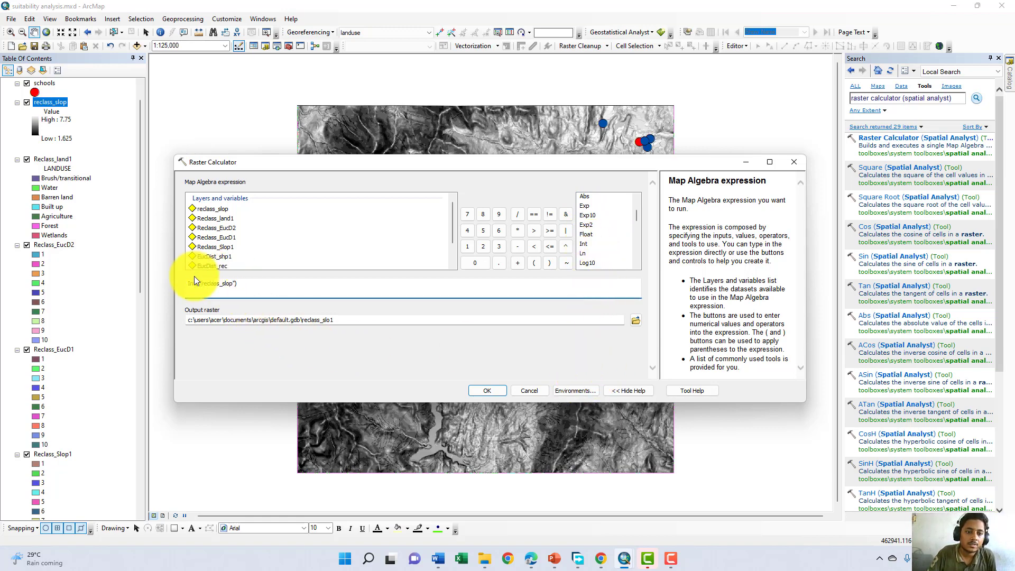
key("BackSpace")
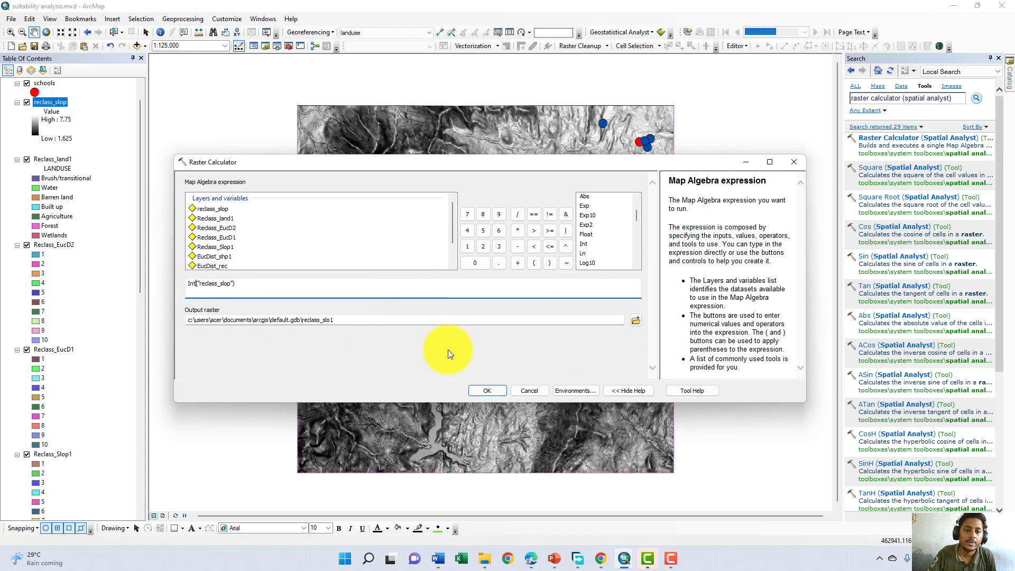
left_click(483, 390)
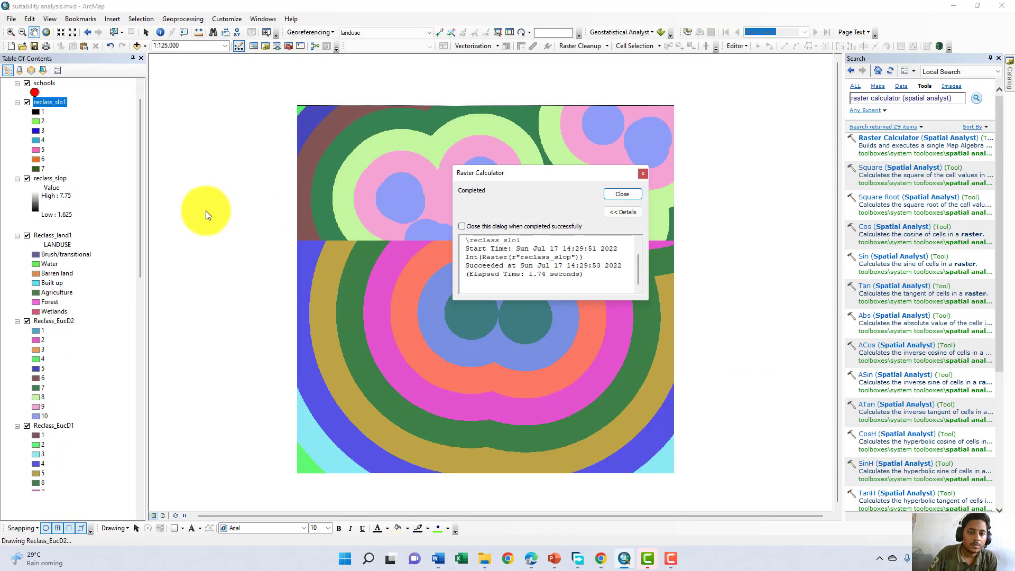
Step: Close the Raster Calculator completion report to reveal reclass_slo1 in seven classes
left_click(636, 195)
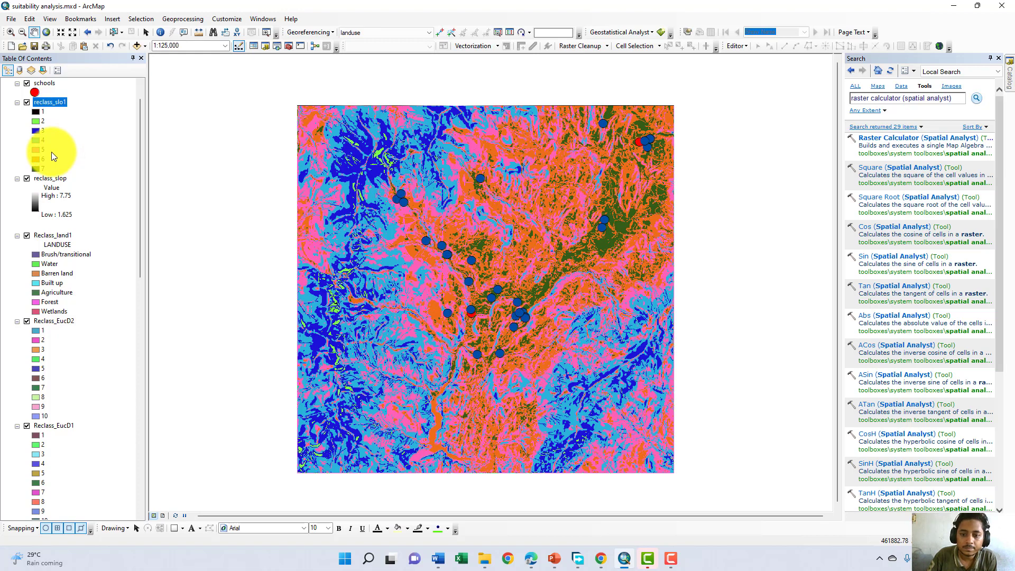
Step: Give reclass_slo1 classes 5 and 6 a red fill colour
double_click(35, 149)
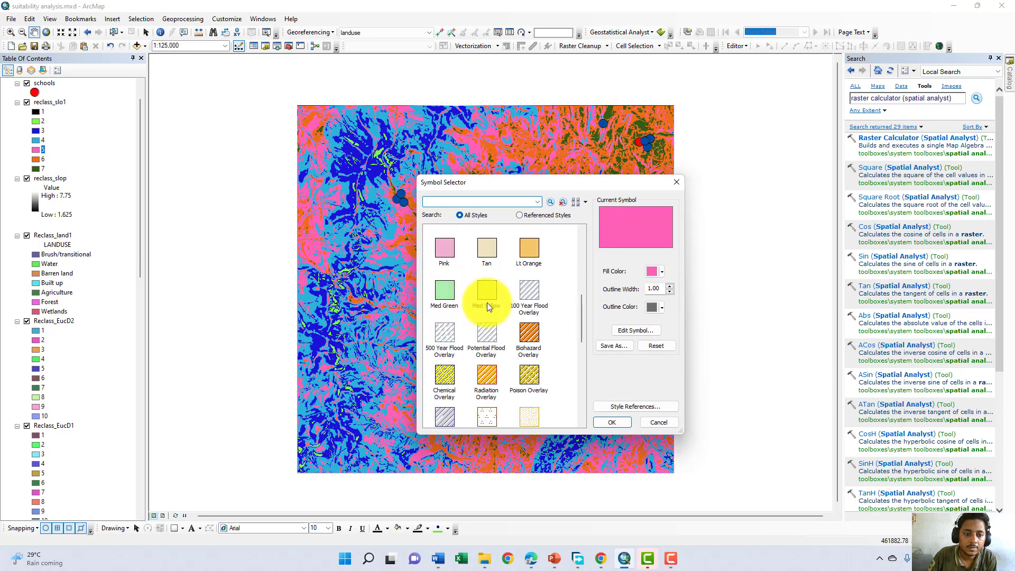
scroll(487, 302, "up", 5)
left_click(653, 272)
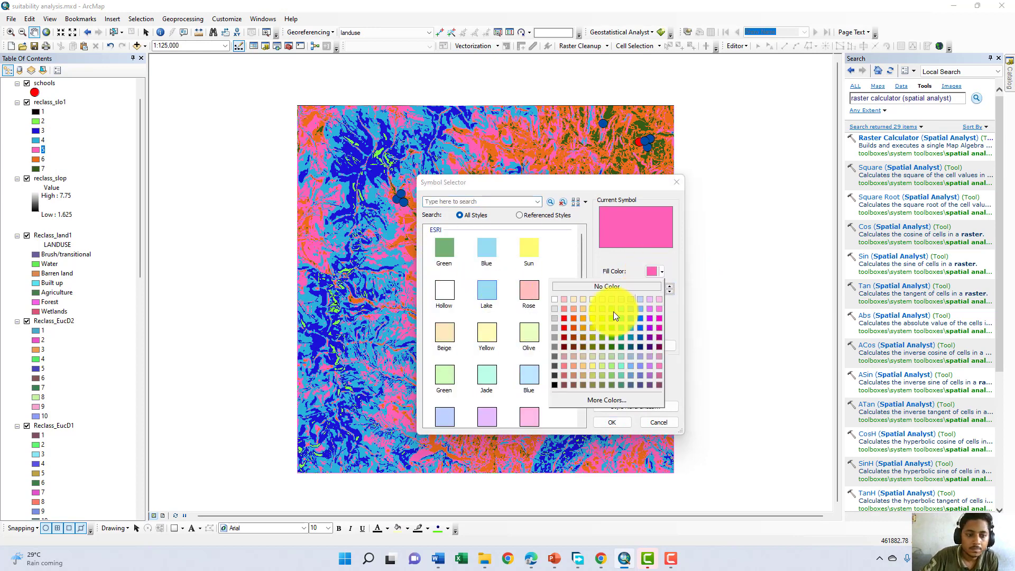
left_click(564, 328)
left_click(609, 423)
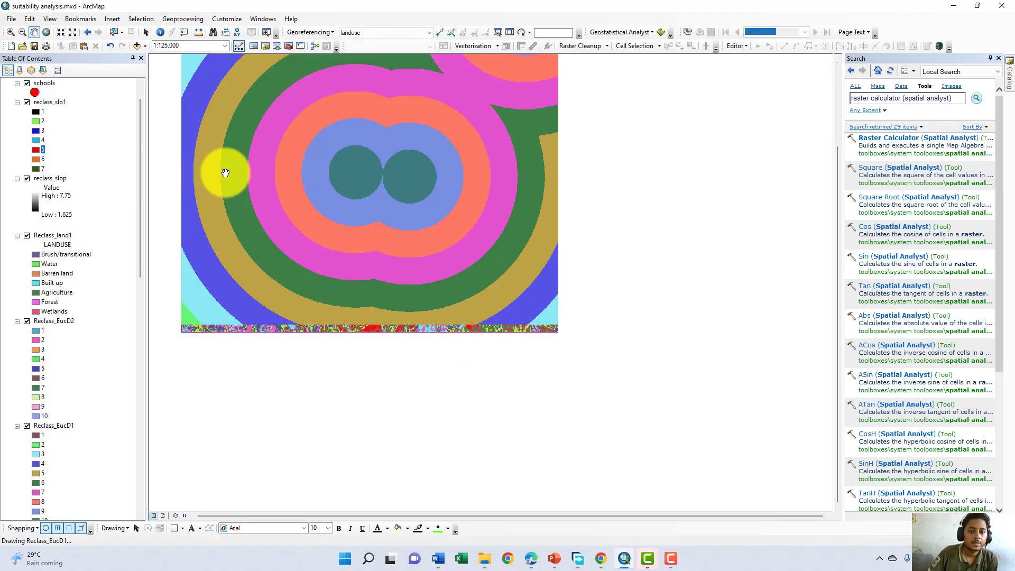
double_click(33, 158)
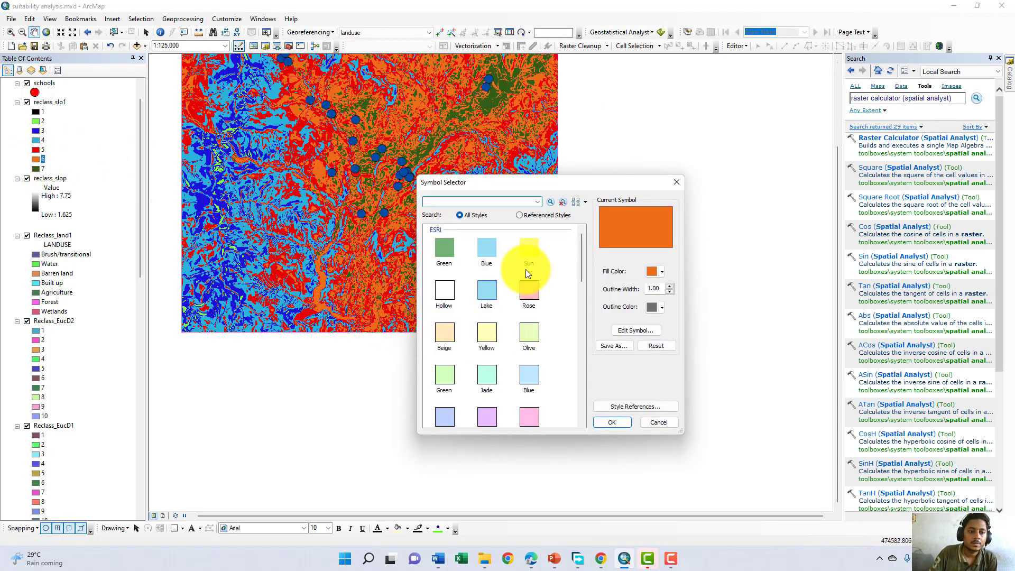
left_click(651, 272)
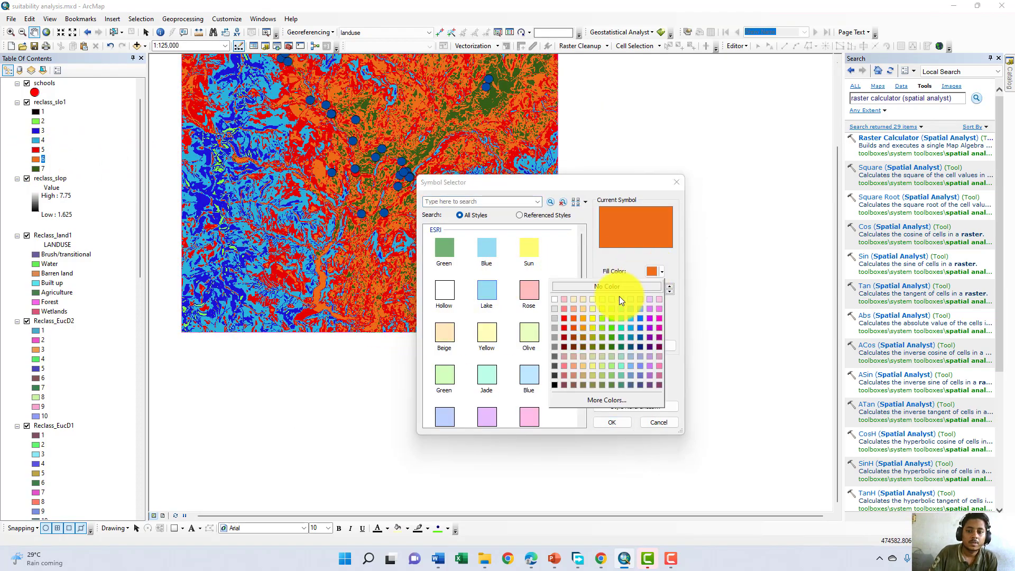
left_click(564, 325)
left_click(610, 422)
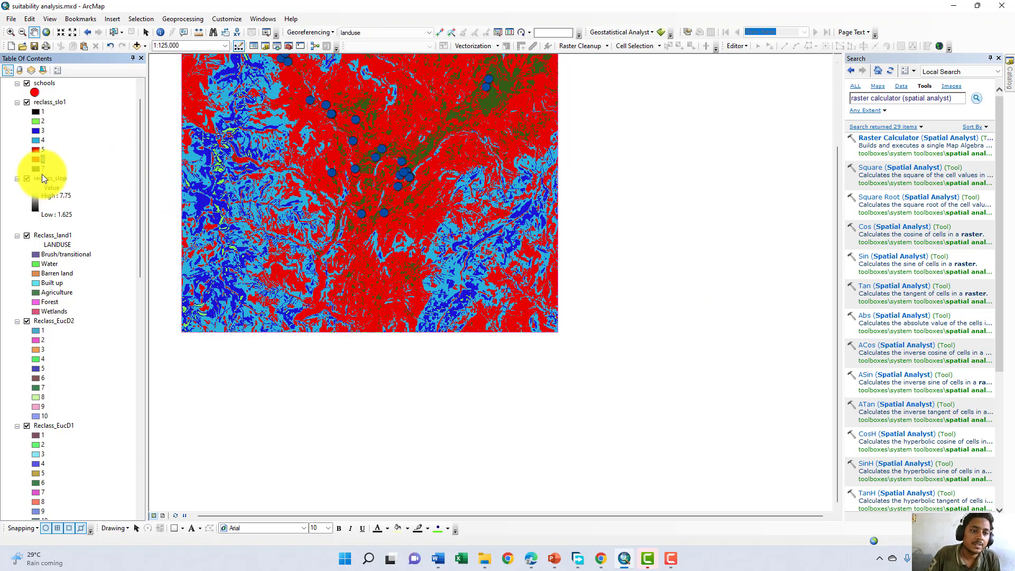
Step: Make class 7 red as well, then zoom and recentre the map on the raster
double_click(36, 168)
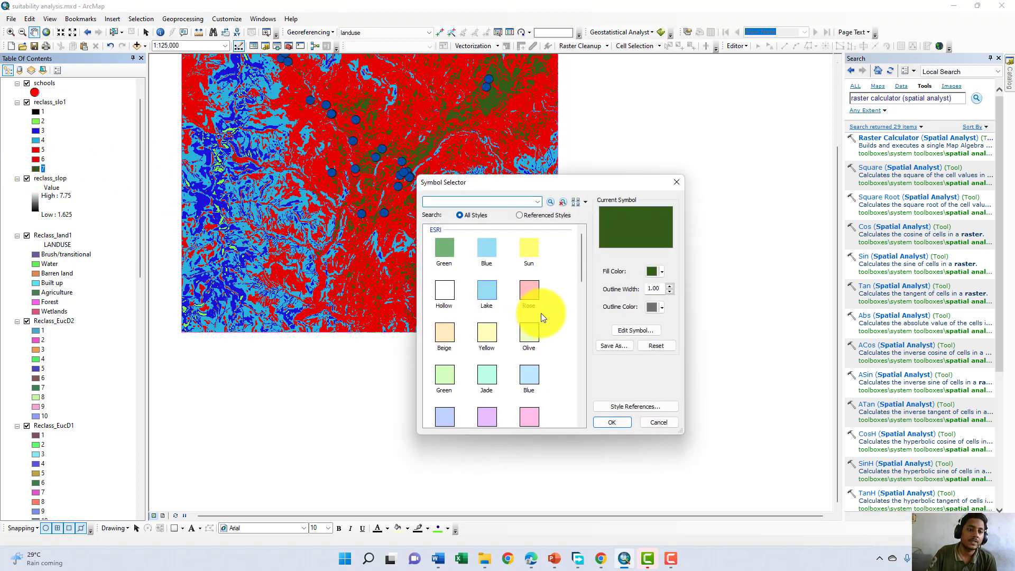
left_click(655, 272)
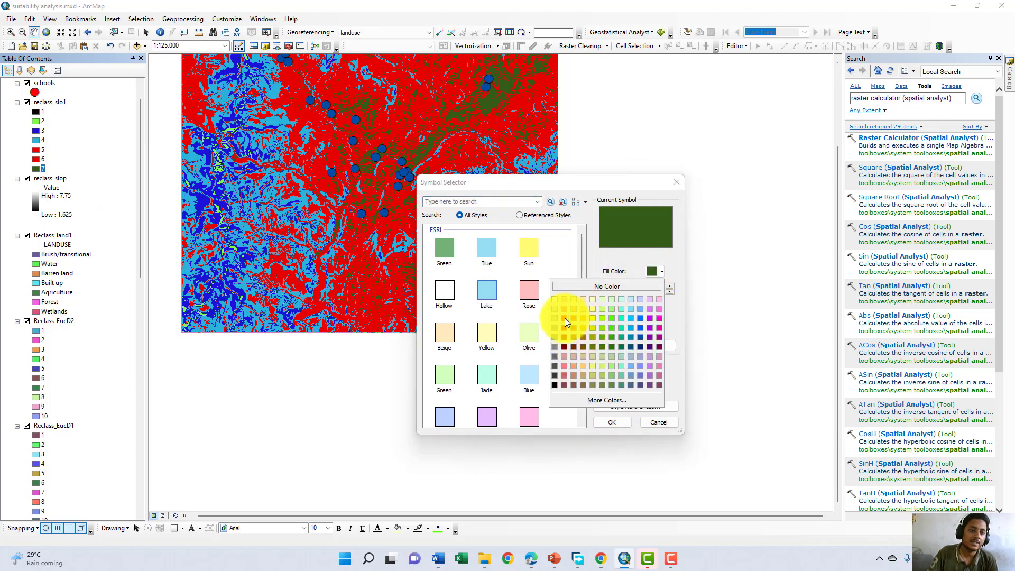
left_click(564, 365)
left_click(605, 423)
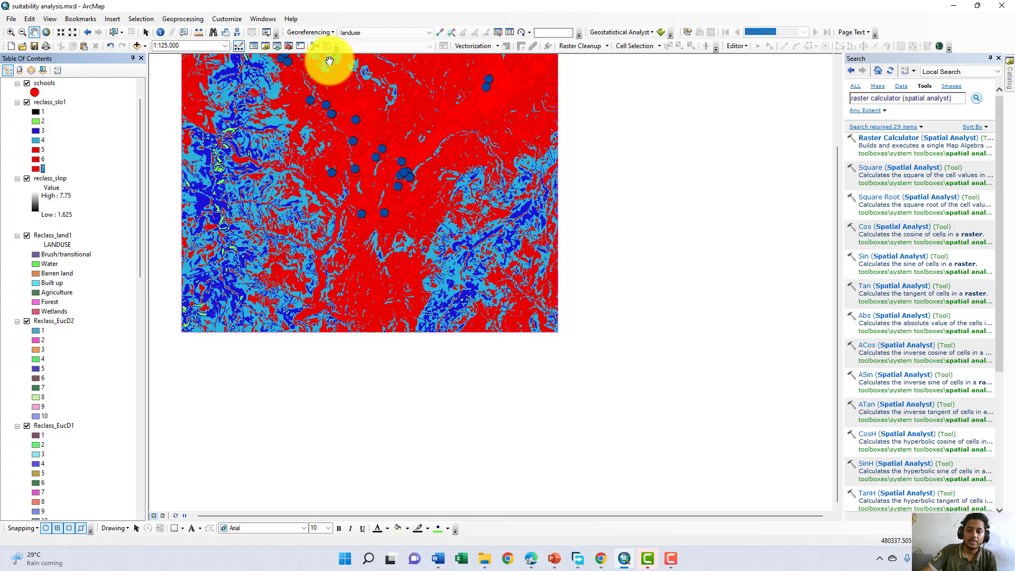
scroll(361, 139, "up", 1)
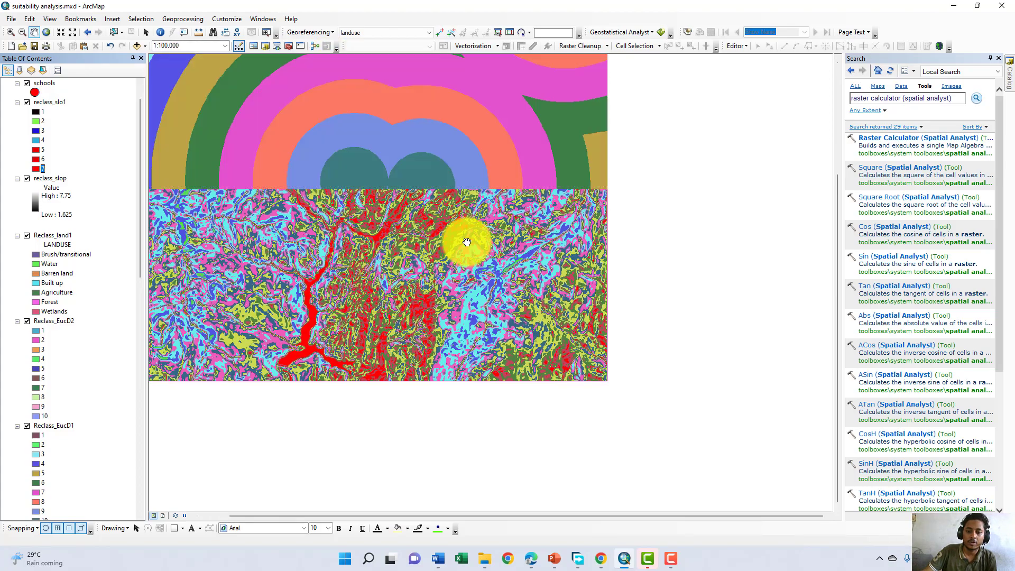
left_click_drag(407, 209, 574, 309)
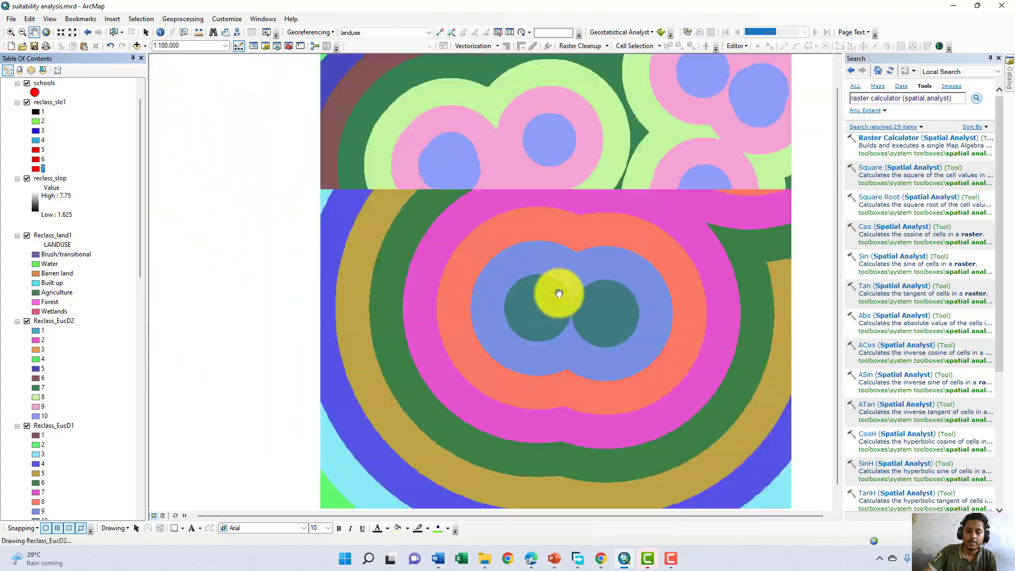